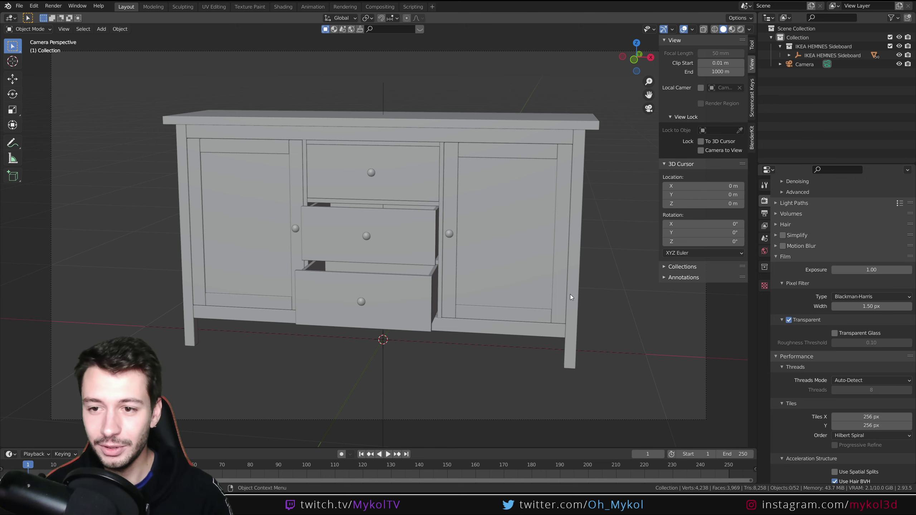
# Render the sideboard frame with F12 and check the available view layers
pyautogui.press('F12')
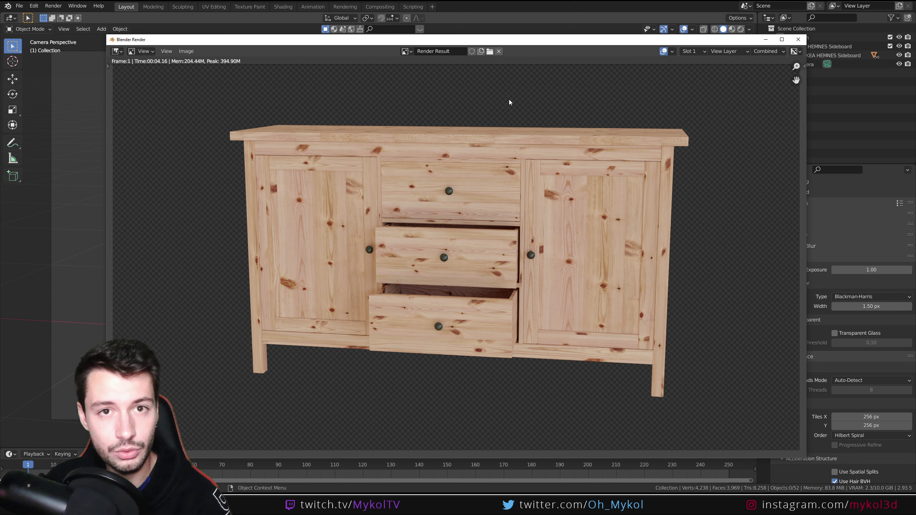
pyautogui.click(739, 54)
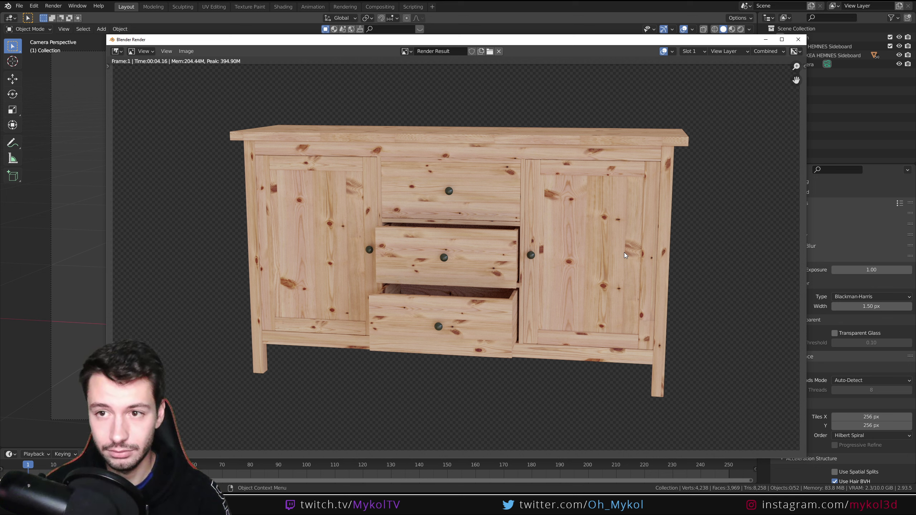
# Display the Depth pass, return to Combined, and close the render window
pyautogui.click(765, 52)
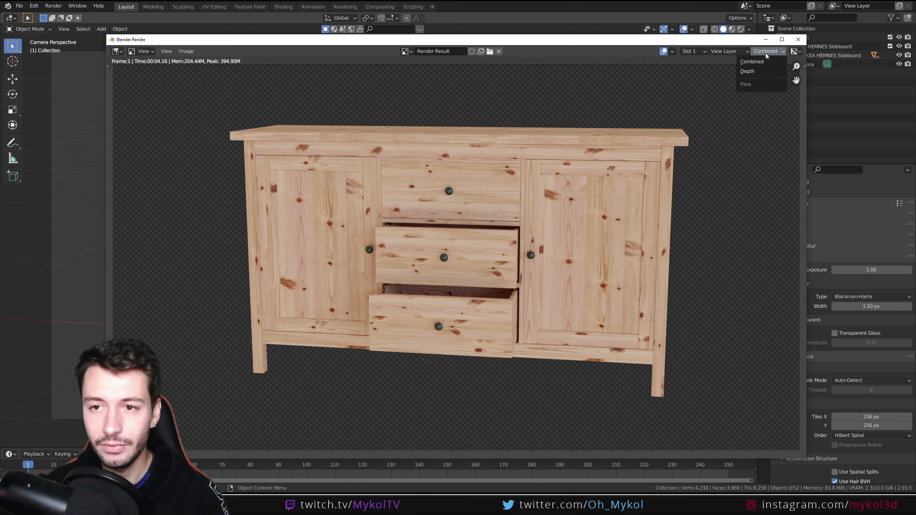
pyautogui.click(757, 75)
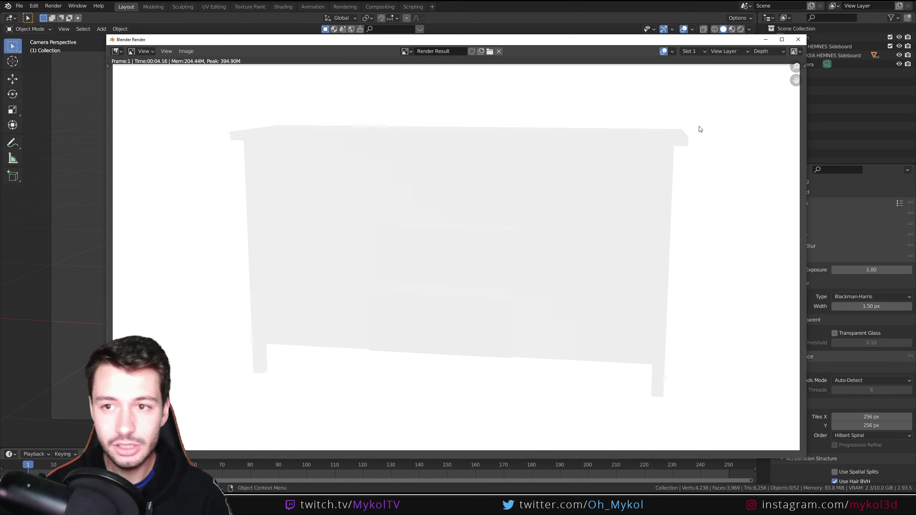
pyautogui.click(775, 54)
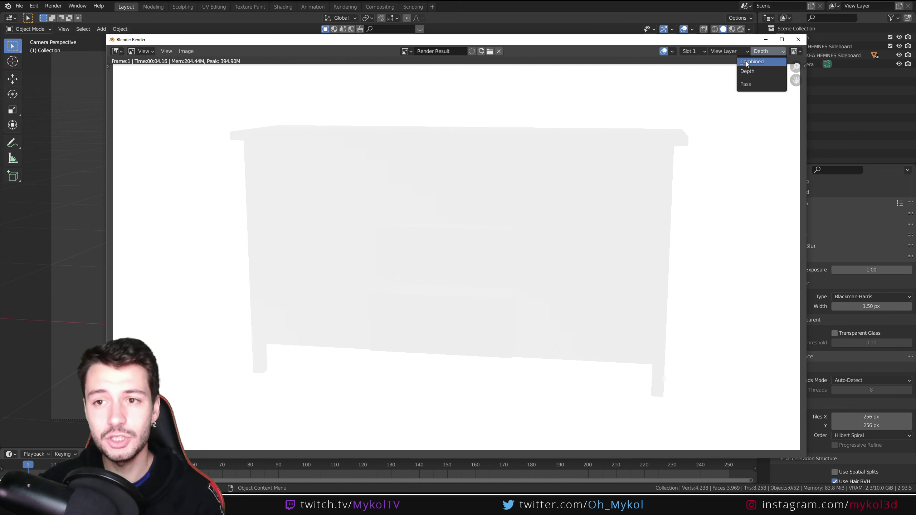
pyautogui.click(758, 62)
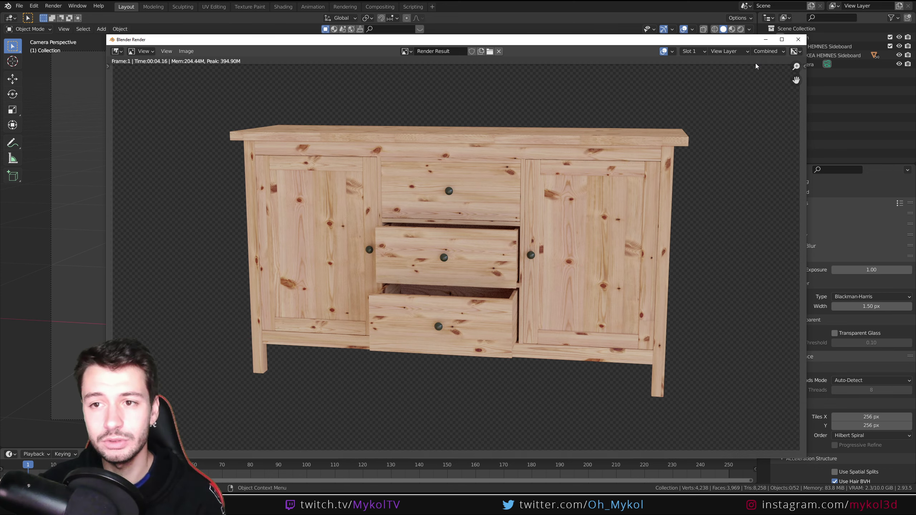
pyautogui.click(798, 39)
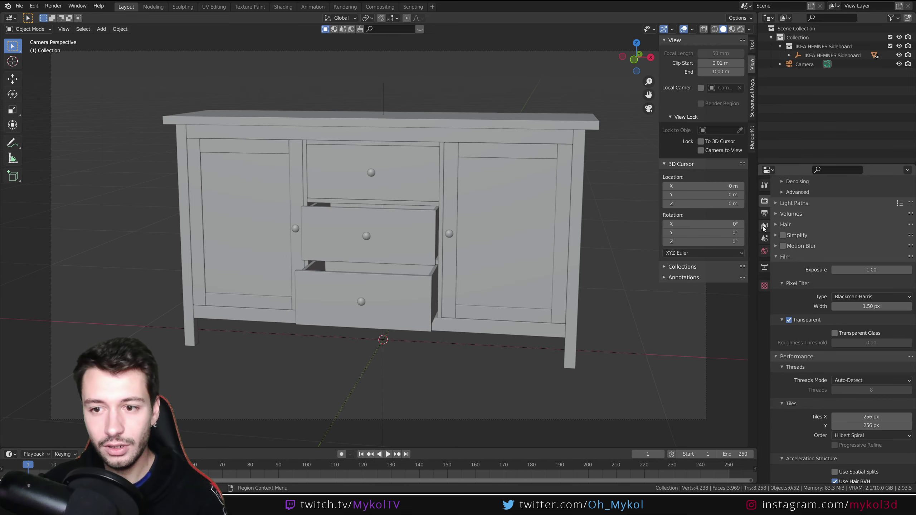
# Open View Layer Properties and browse its pass settings
pyautogui.click(765, 226)
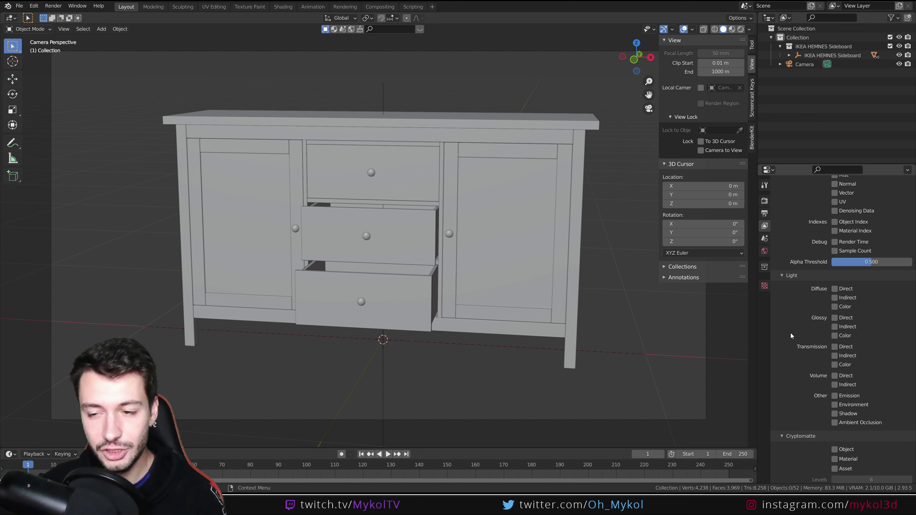
pyautogui.scroll(5, 785, 343)
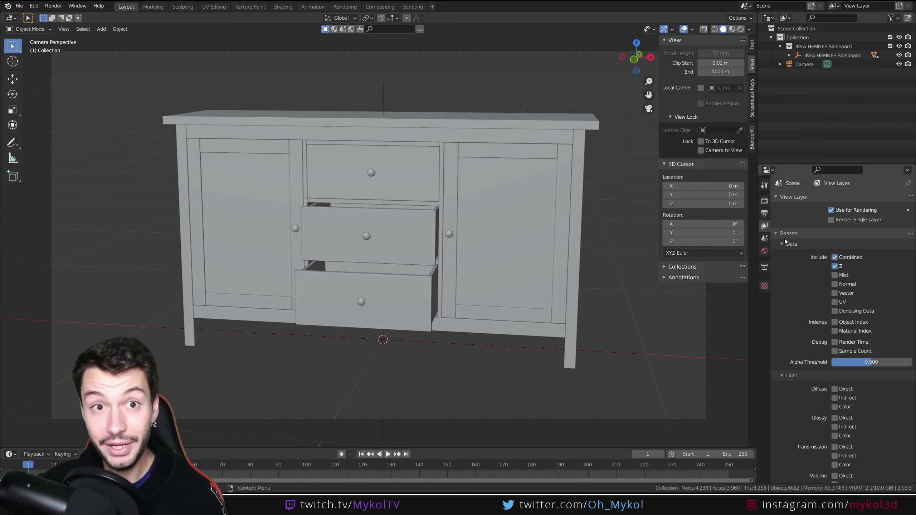
pyautogui.scroll(-5, 787, 359)
pyautogui.scroll(-4, 783, 452)
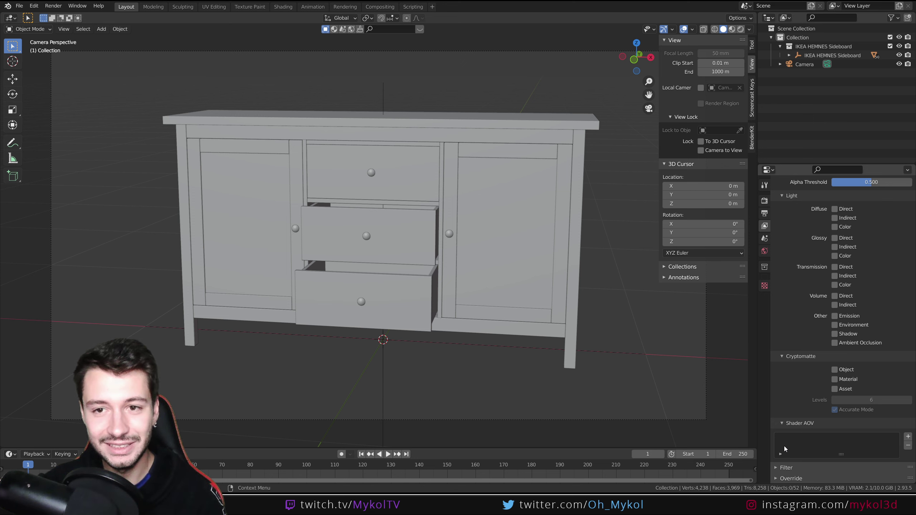
pyautogui.scroll(5, 785, 448)
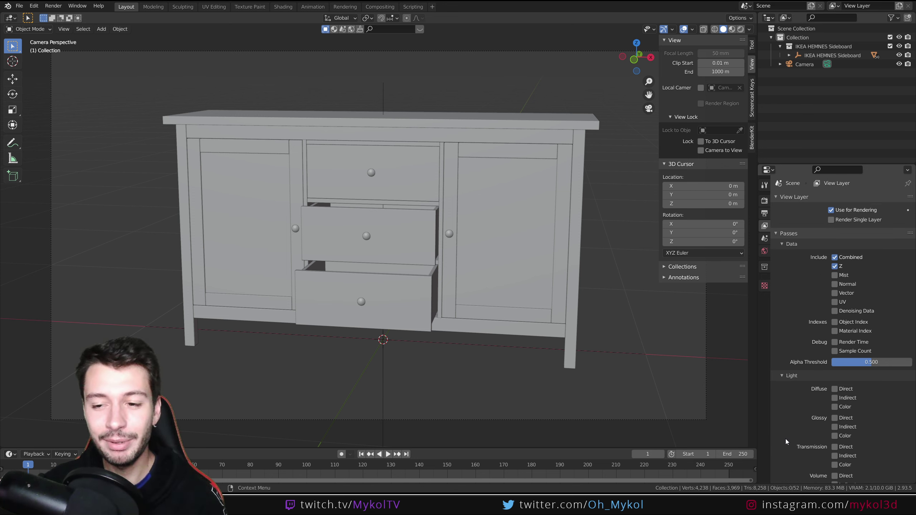
pyautogui.scroll(-3, 815, 317)
pyautogui.scroll(-2, 808, 347)
pyautogui.scroll(3, 798, 376)
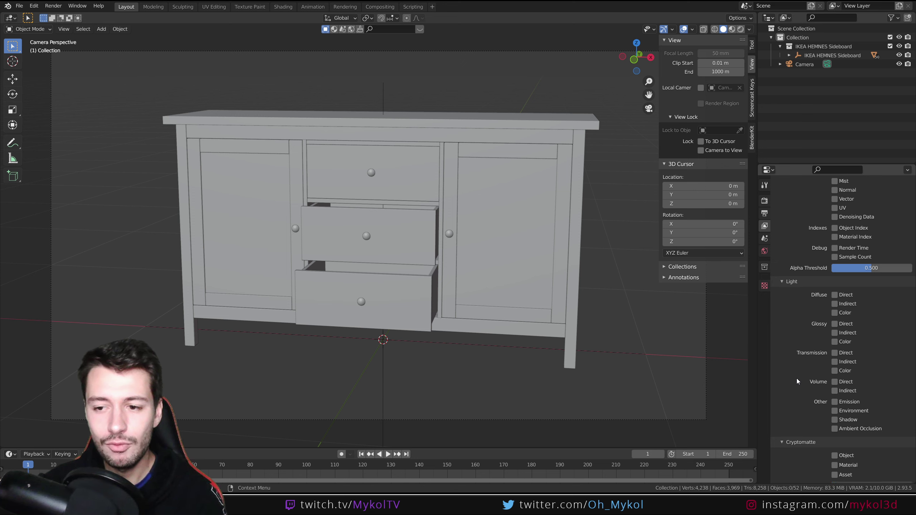
pyautogui.scroll(2, 797, 381)
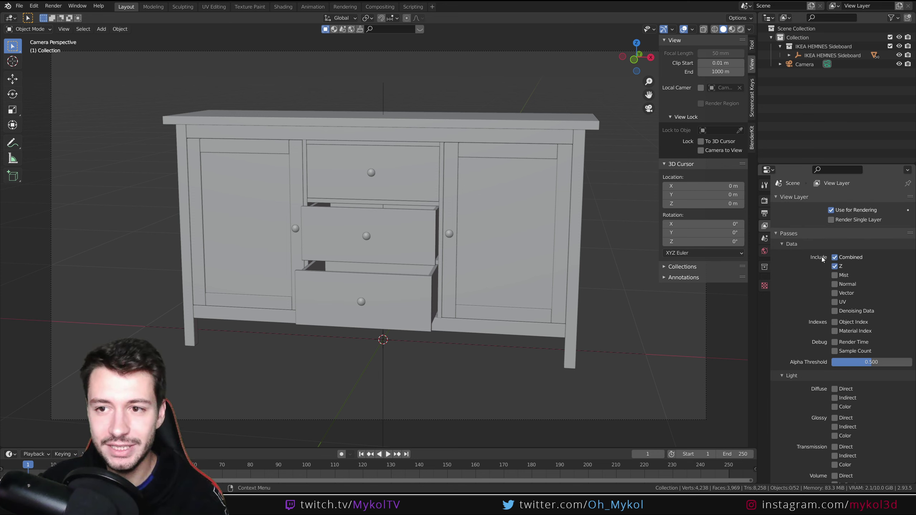
# Switch the render engine to Eevee to compare its passes, then back to Cycles
pyautogui.click(764, 200)
pyautogui.click(840, 199)
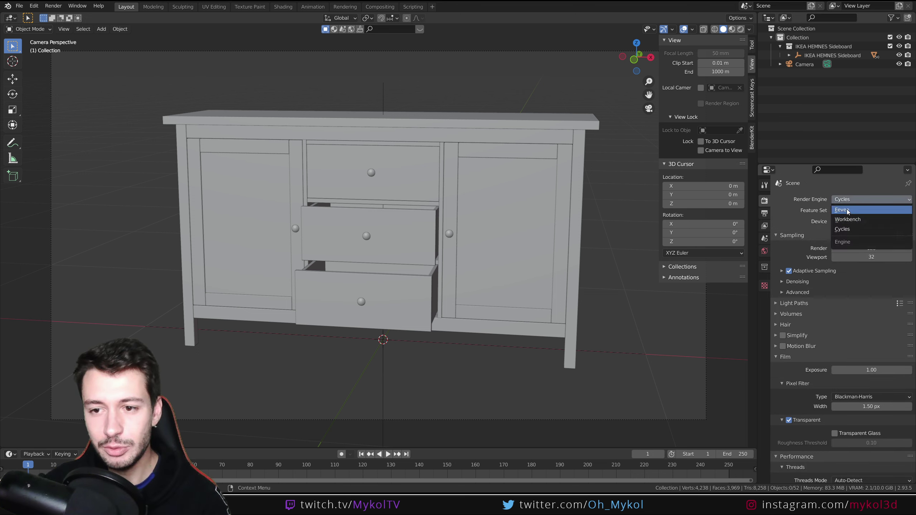
pyautogui.click(848, 207)
pyautogui.click(765, 226)
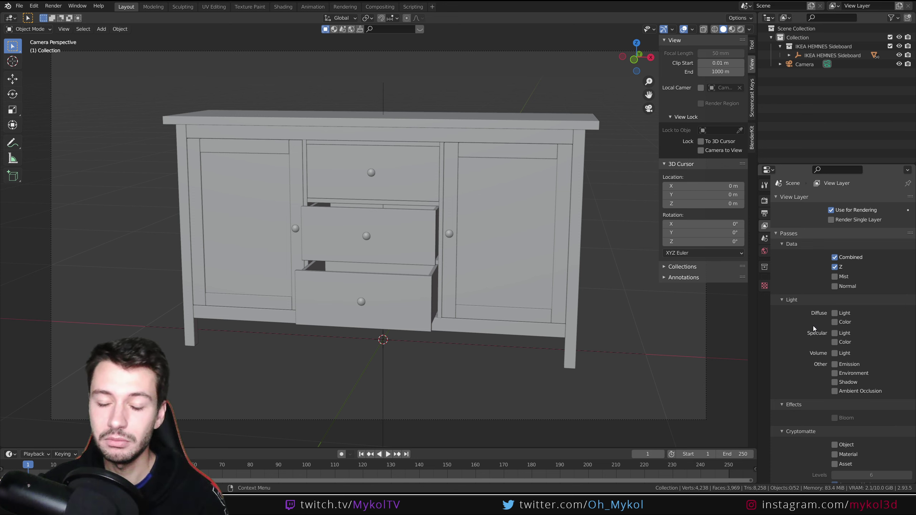
pyautogui.click(764, 201)
pyautogui.click(848, 200)
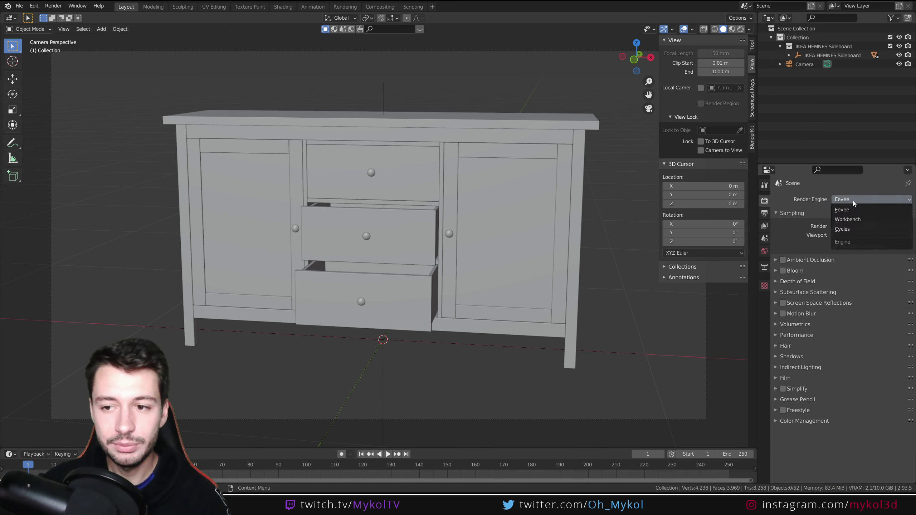
pyautogui.click(848, 228)
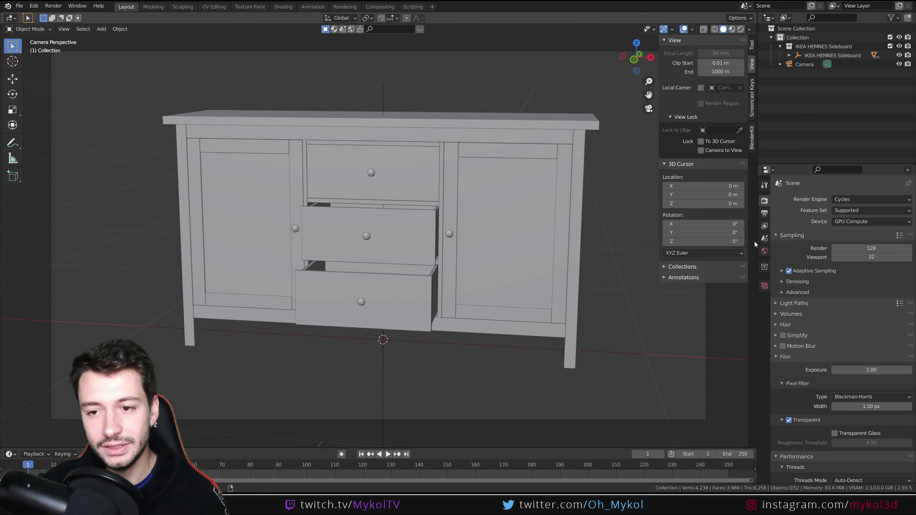
# Review the Cycles view layer passes, with Combined and Z enabled
pyautogui.click(764, 226)
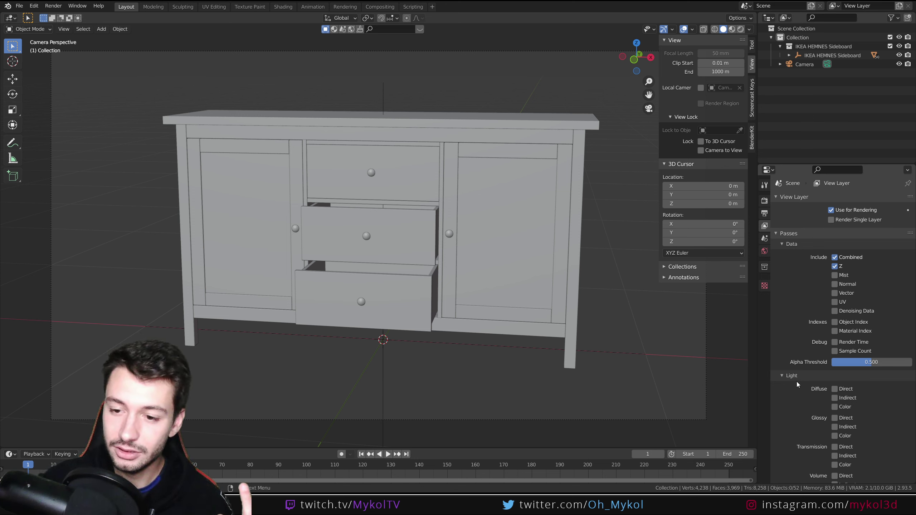
pyautogui.scroll(-3, 798, 386)
pyautogui.scroll(-3, 791, 382)
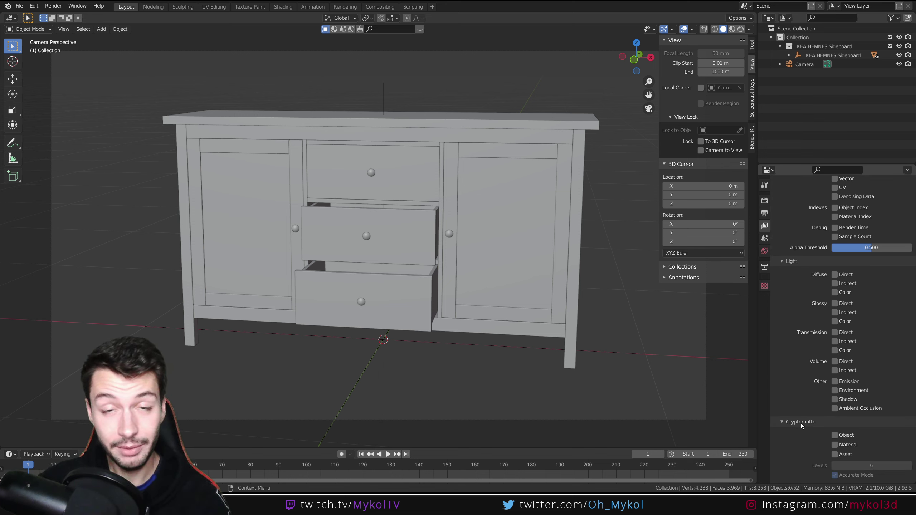
pyautogui.scroll(-3, 801, 430)
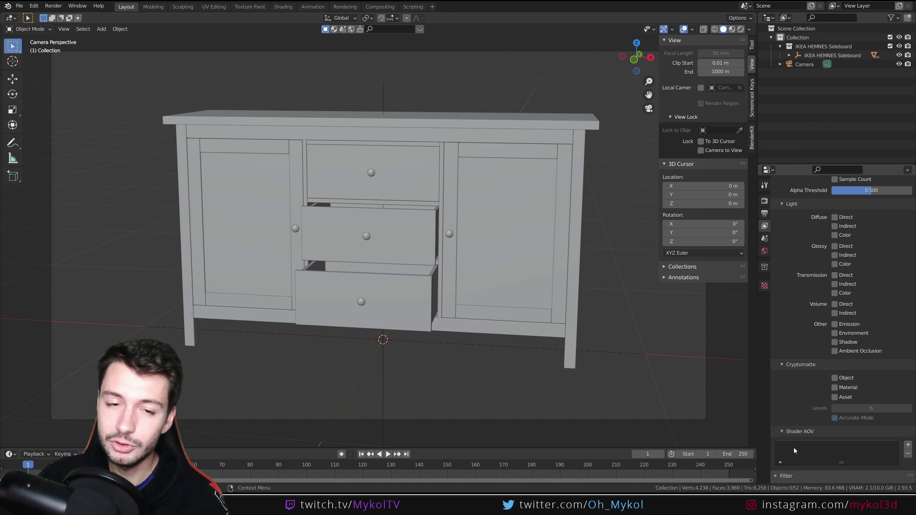
pyautogui.scroll(3, 800, 431)
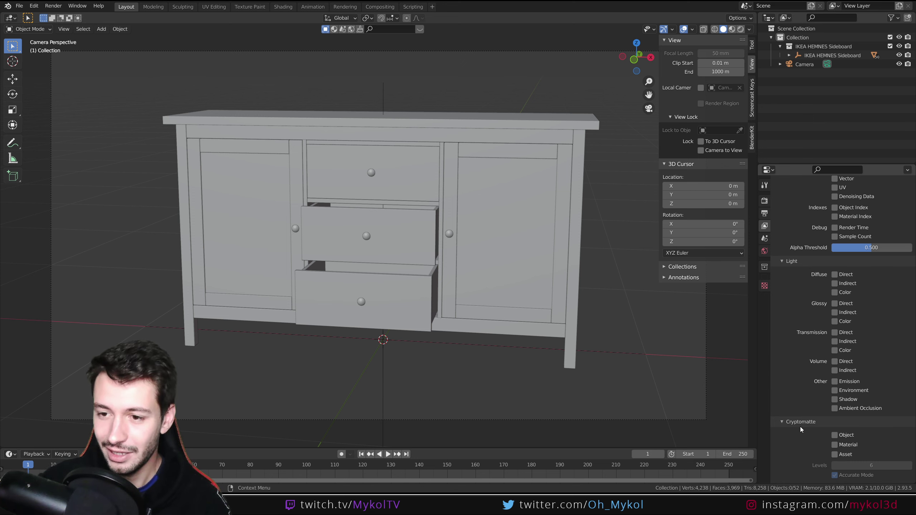
pyautogui.scroll(4, 800, 430)
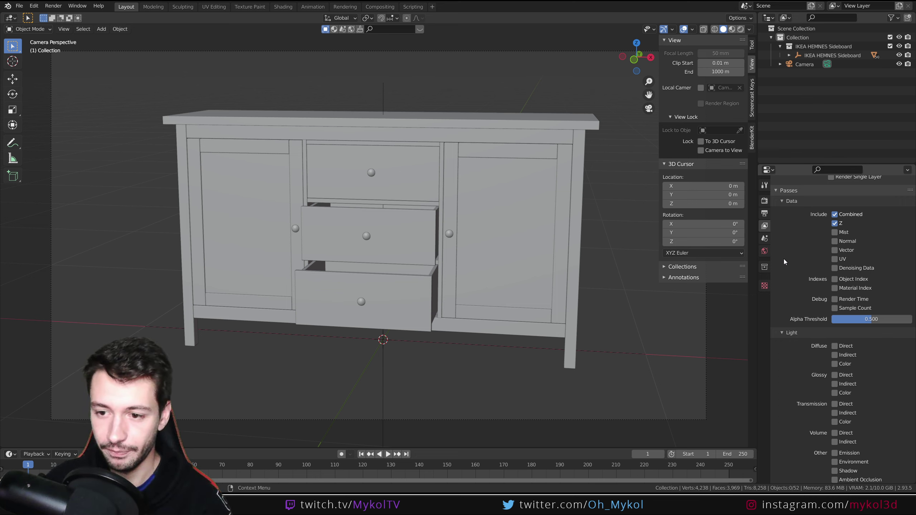
pyautogui.scroll(3, 779, 317)
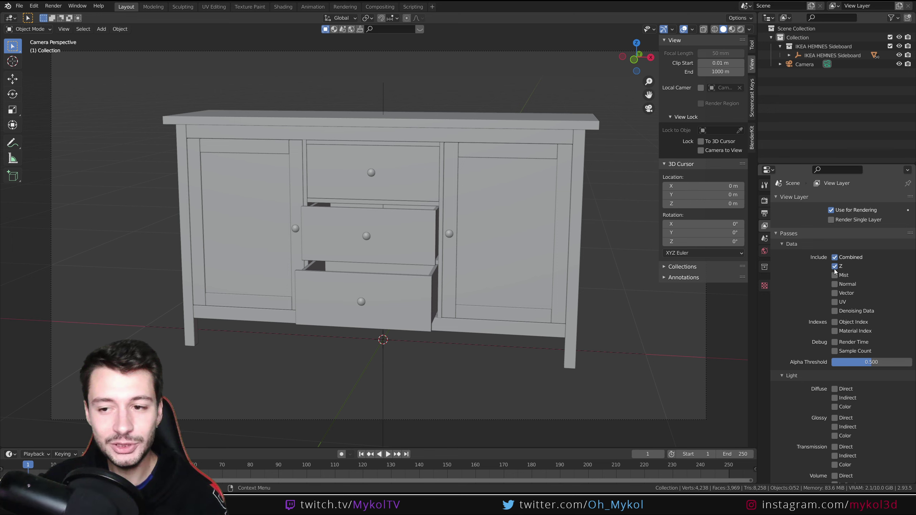
# Check the last render's pass list, then close the render window
pyautogui.press('F12')
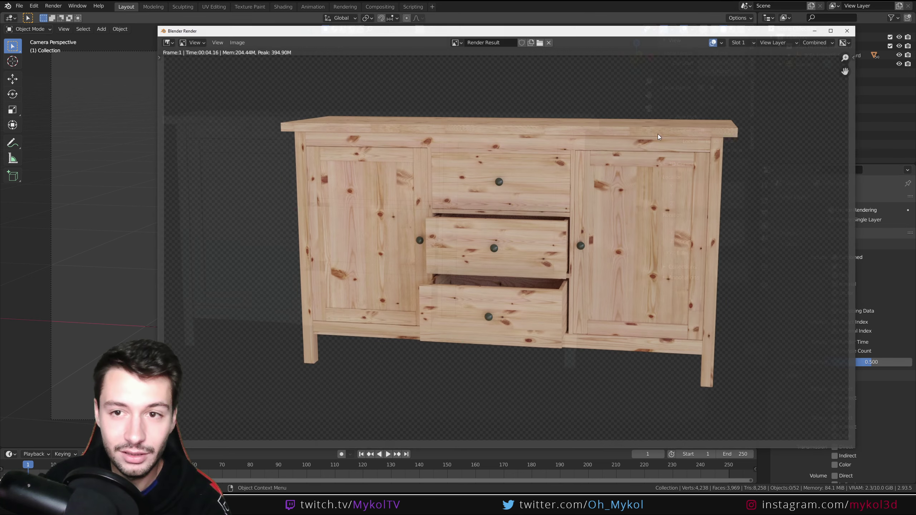
pyautogui.click(812, 42)
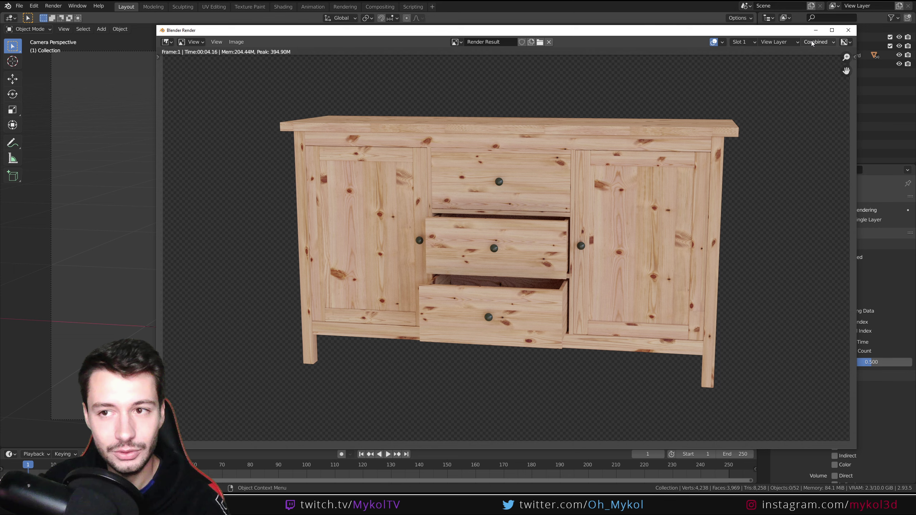
pyautogui.click(848, 30)
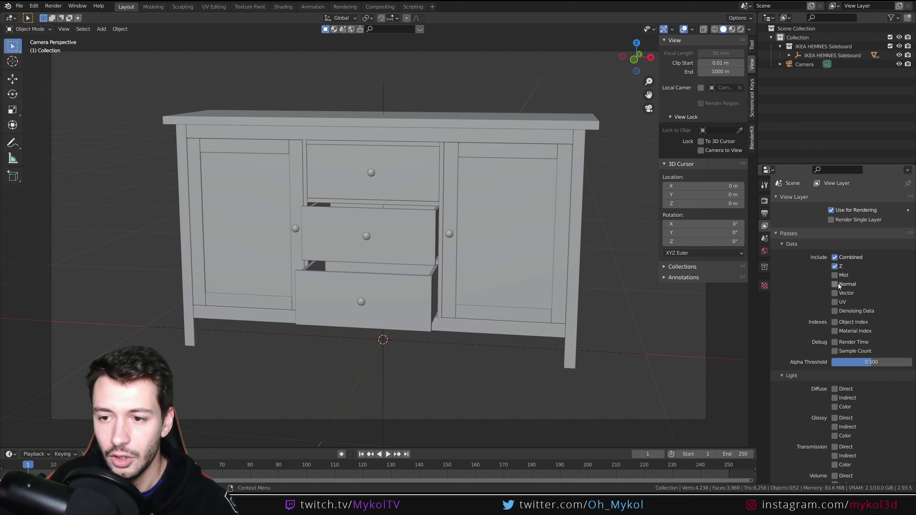
# Enable the UV pass and the Diffuse Direct and Indirect passes
pyautogui.click(835, 302)
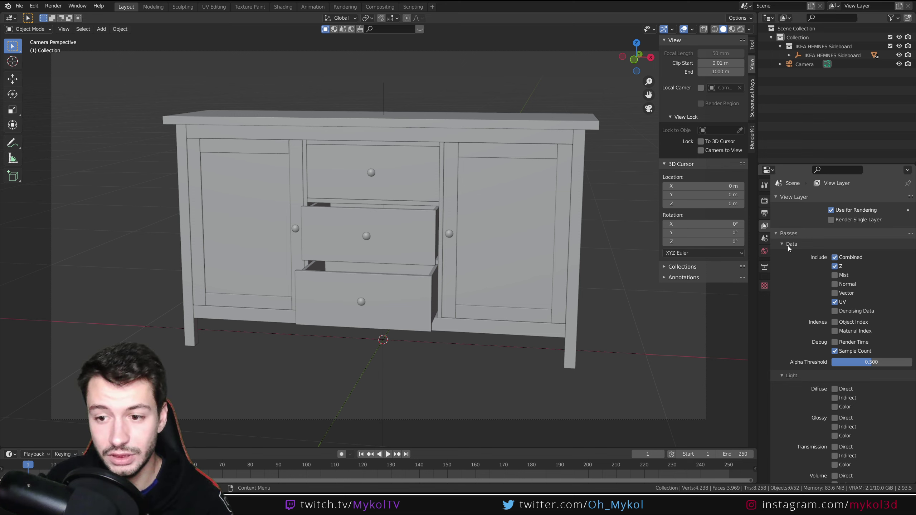
pyautogui.scroll(-2, 789, 325)
pyautogui.click(834, 360)
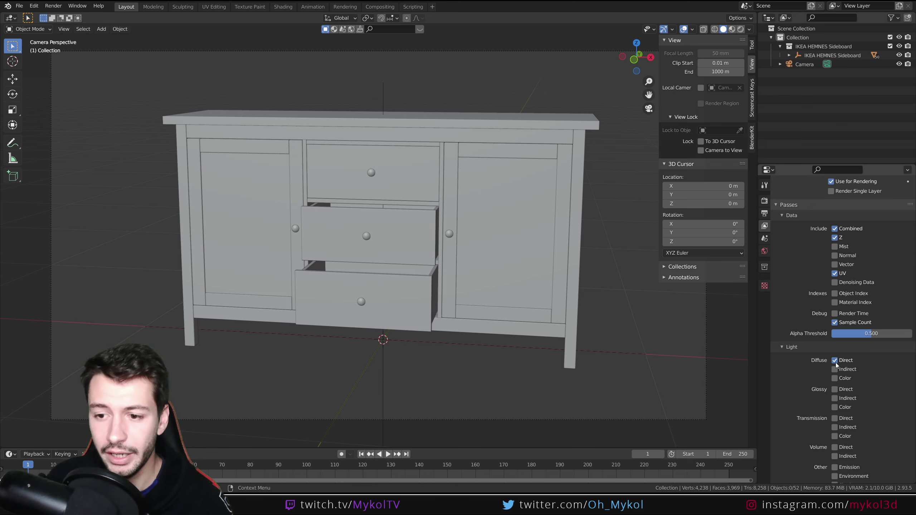
pyautogui.scroll(-2, 788, 380)
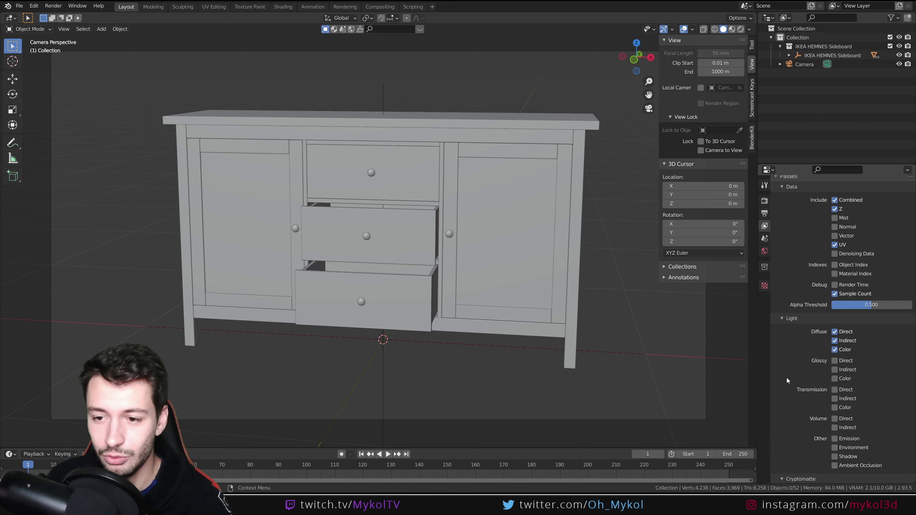
pyautogui.scroll(-5, 787, 378)
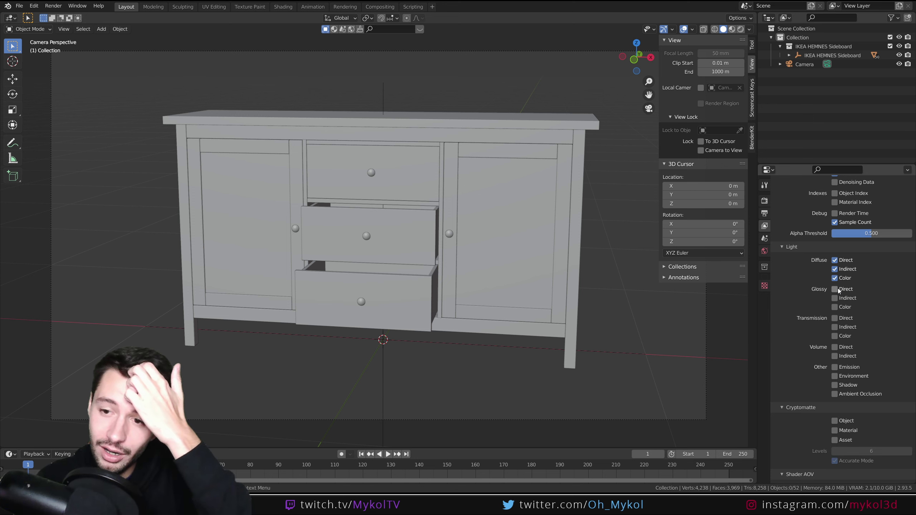
# Enable Glossy Direct, Indirect and Color plus Shadow passes, then re-render the frame
pyautogui.moveTo(837, 291); pyautogui.dragTo(826, 313)
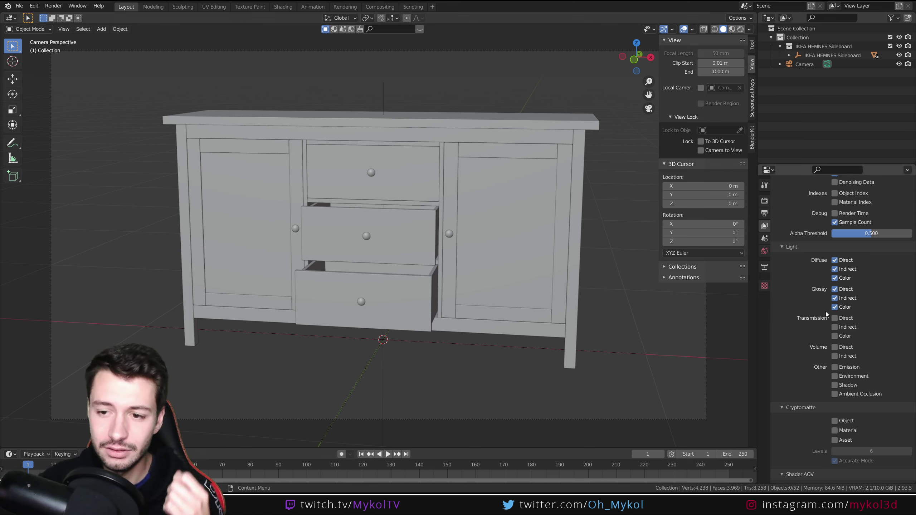
pyautogui.scroll(-3, 795, 348)
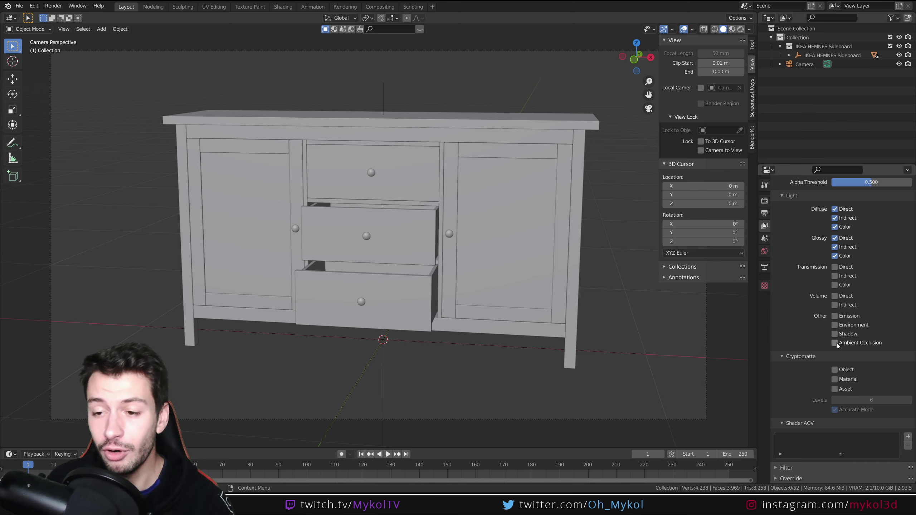
pyautogui.click(835, 334)
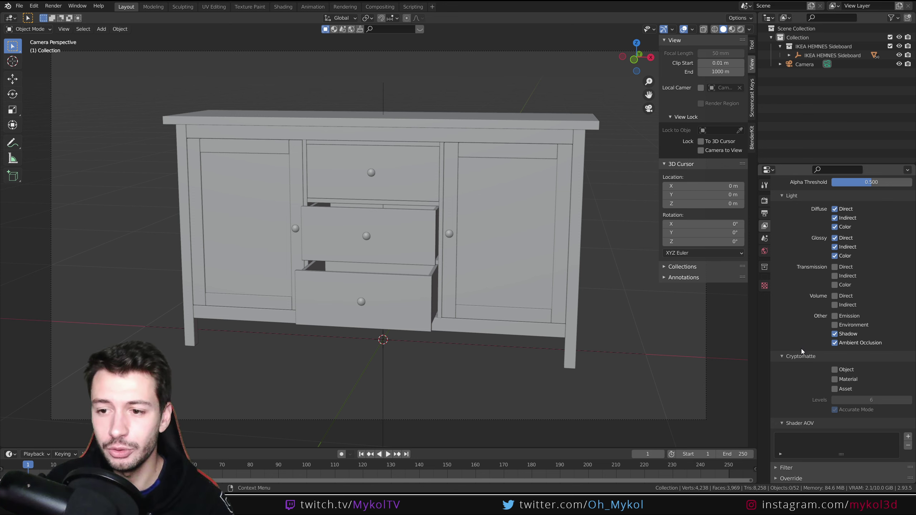
pyautogui.scroll(4, 805, 352)
pyautogui.scroll(4, 806, 352)
pyautogui.scroll(3, 823, 252)
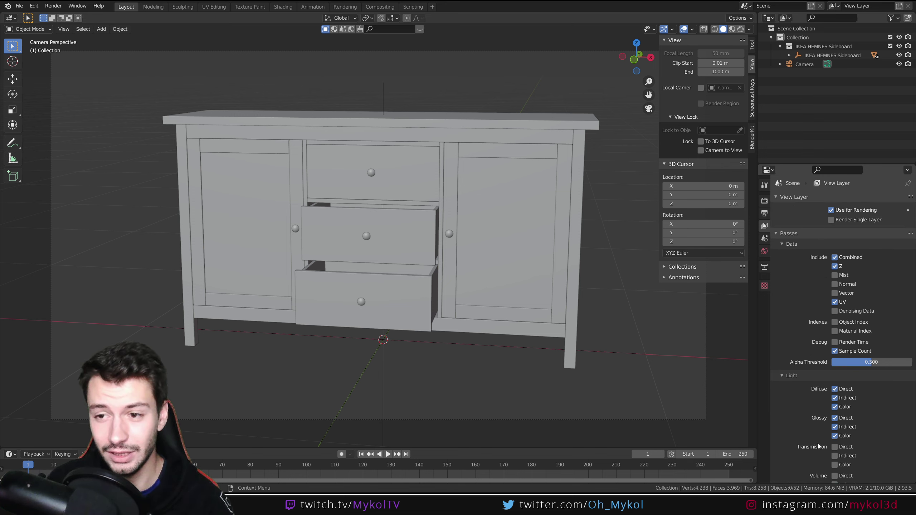
pyautogui.press('F12')
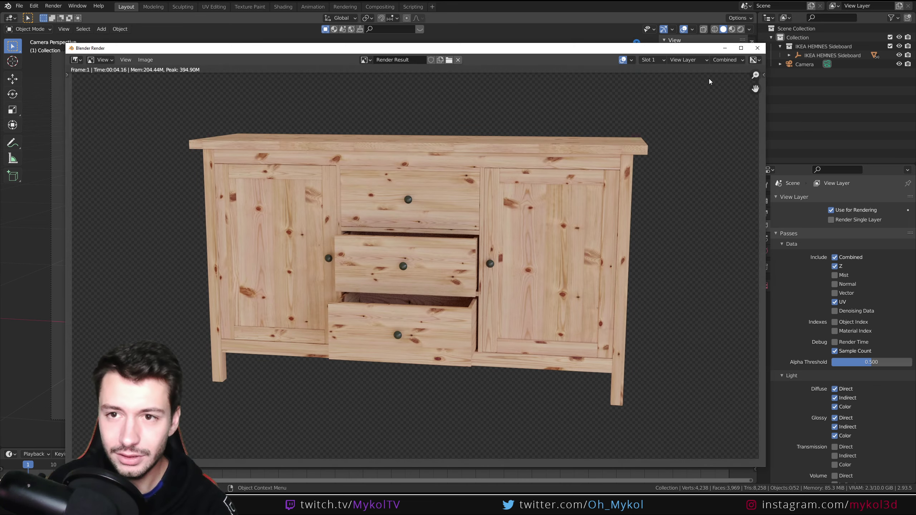
# Close the old render result and re-render the frame with the new passes
pyautogui.click(728, 60)
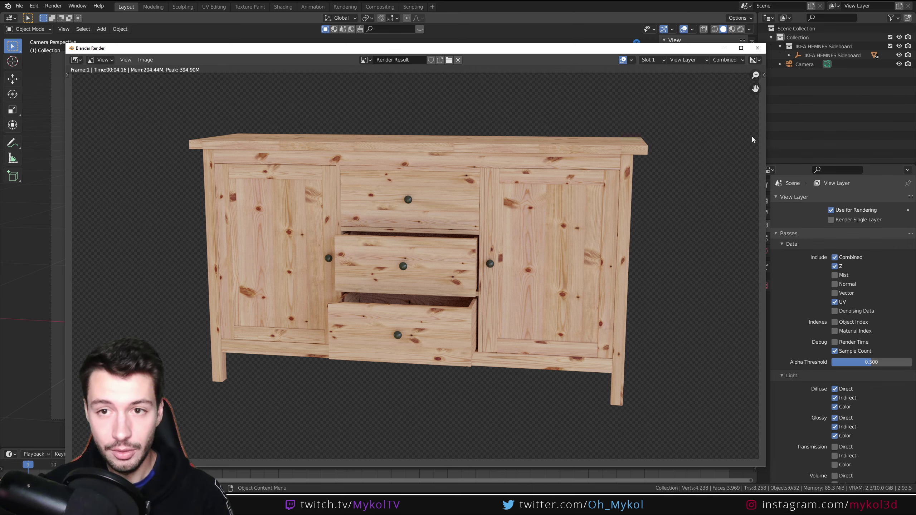
pyautogui.click(758, 48)
pyautogui.press('F12')
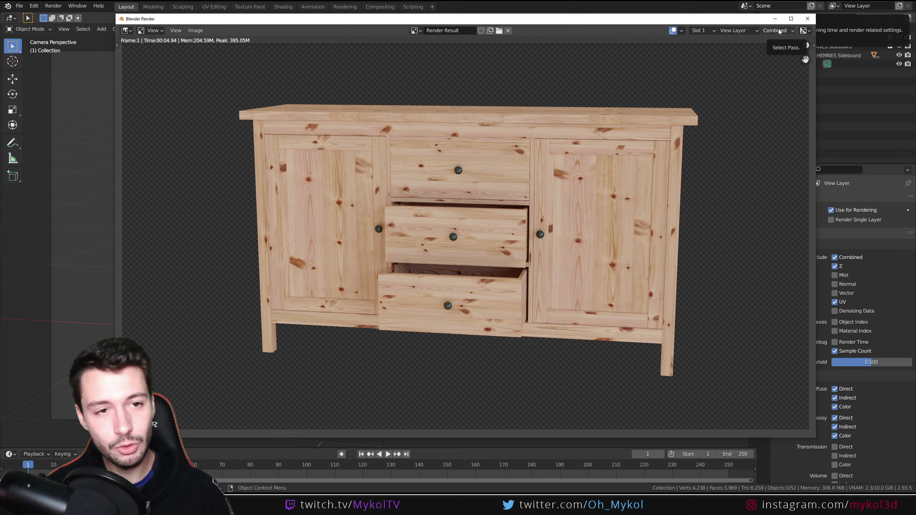
# View the Depth, UV and AO passes, then return to Combined
pyautogui.click(779, 31)
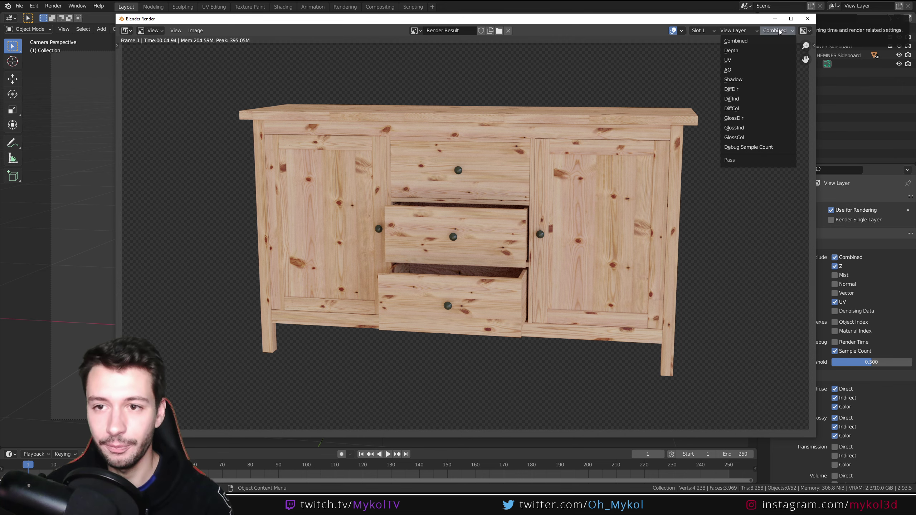
pyautogui.click(746, 51)
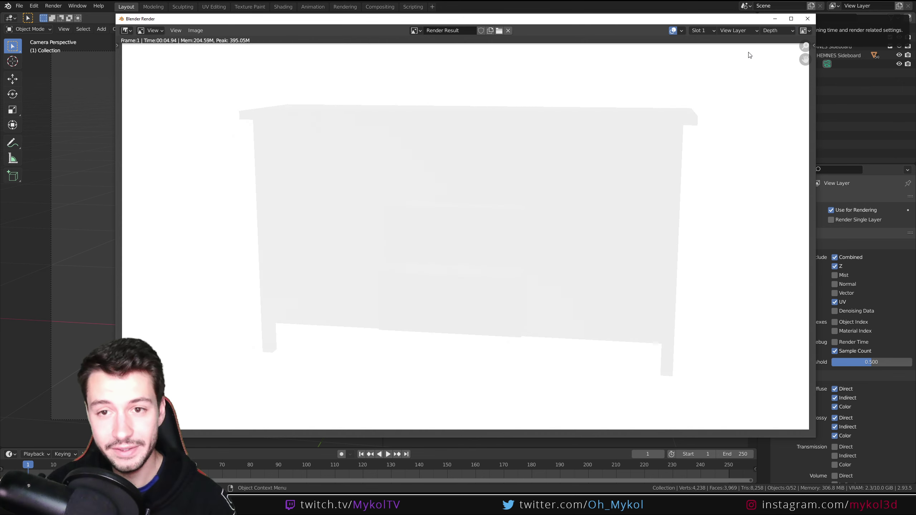
pyautogui.click(784, 34)
pyautogui.click(744, 58)
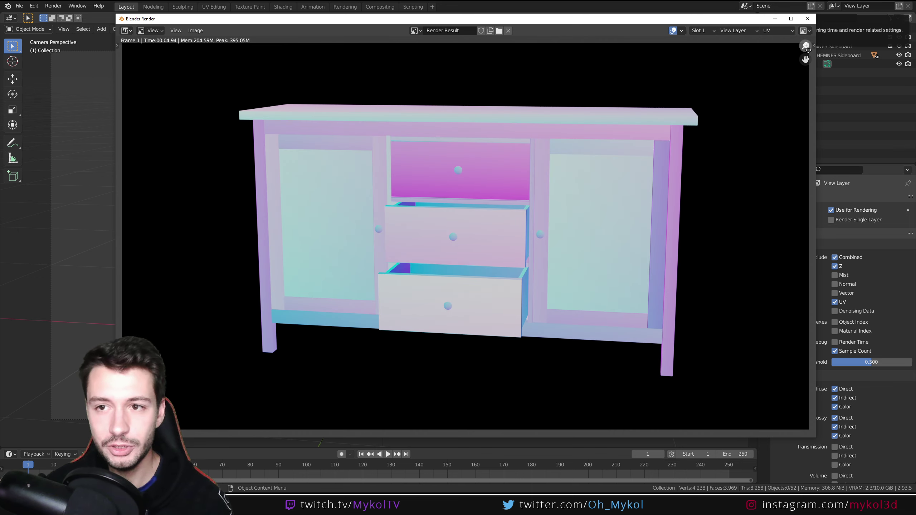
pyautogui.click(773, 32)
pyautogui.click(753, 70)
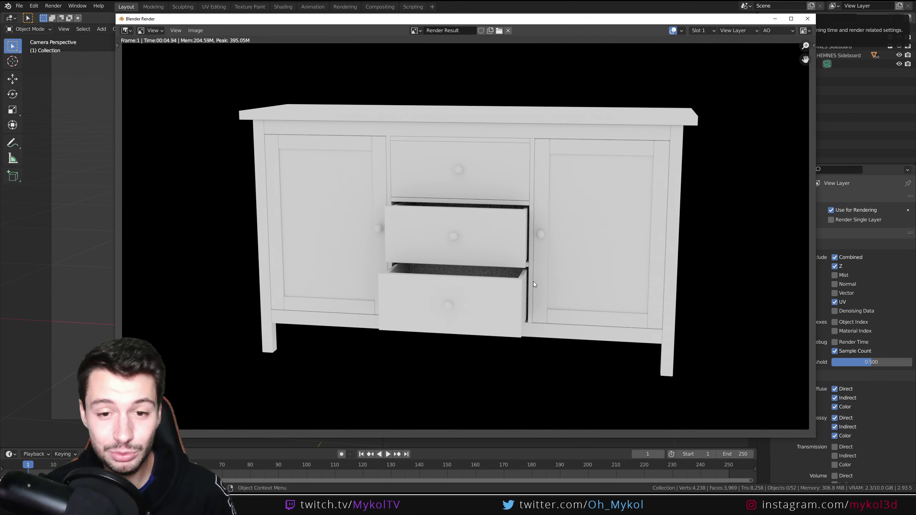
pyautogui.click(773, 32)
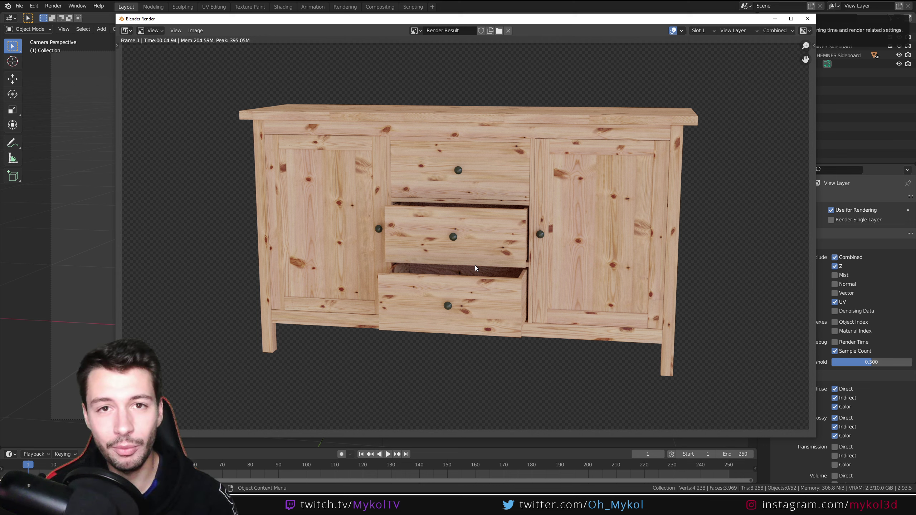
# Compare the Shadow, DiffDir and AO passes of the render
pyautogui.click(761, 31)
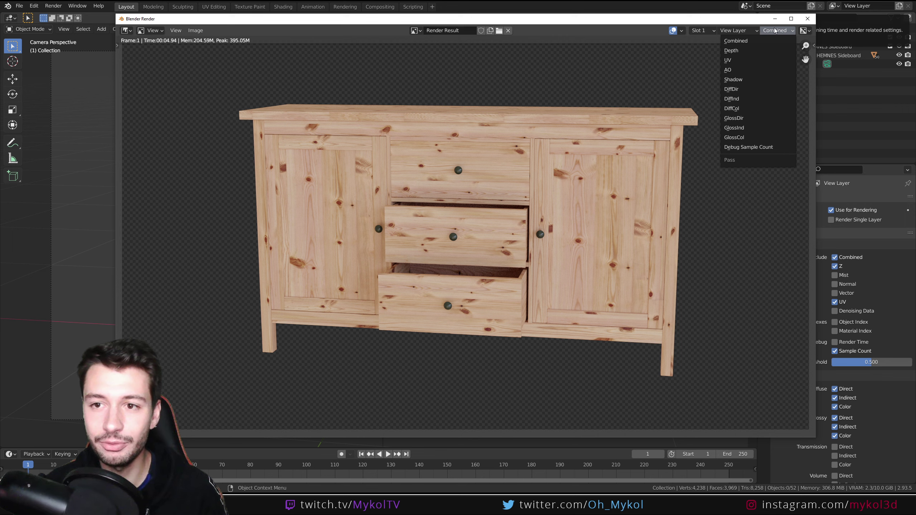
pyautogui.click(745, 80)
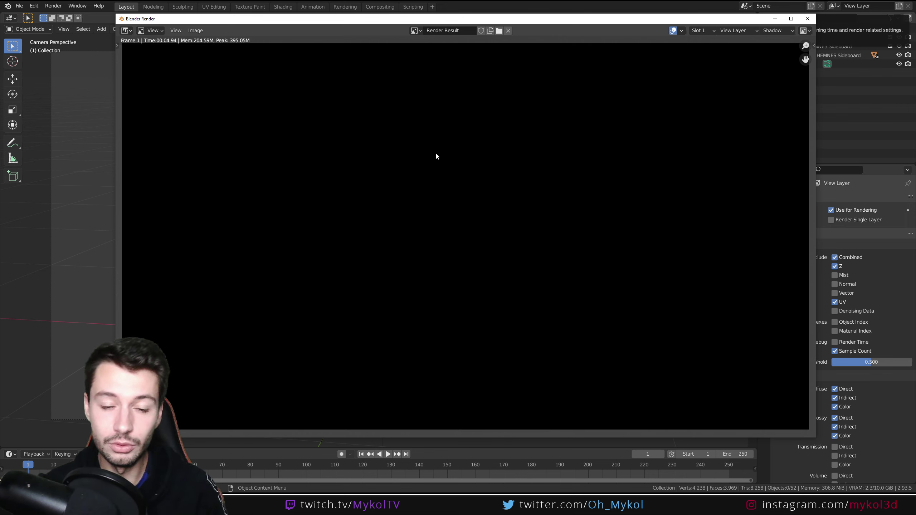
pyautogui.click(777, 31)
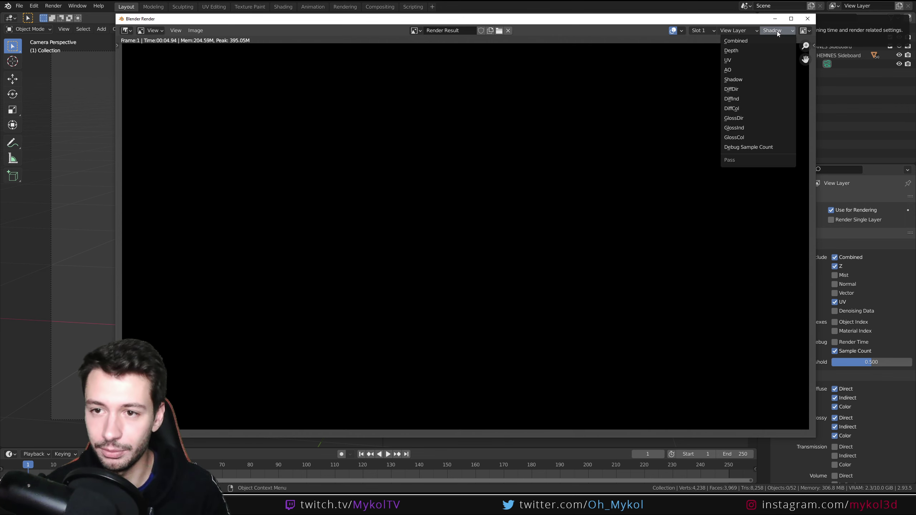
pyautogui.click(755, 88)
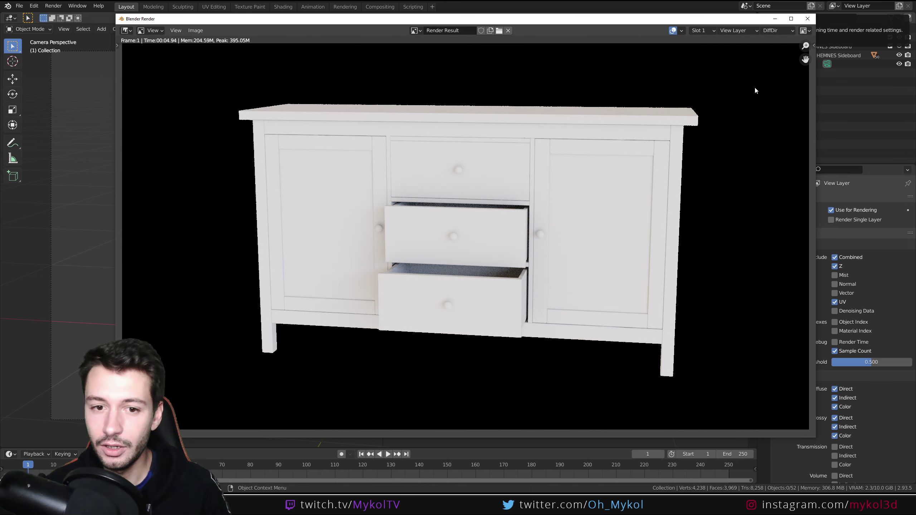
pyautogui.click(778, 30)
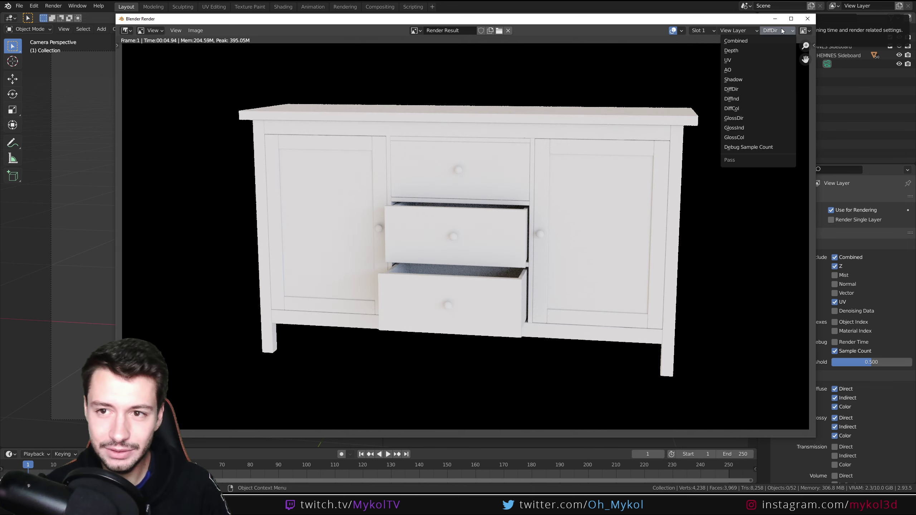
pyautogui.click(750, 68)
pyautogui.scroll(2, 356, 216)
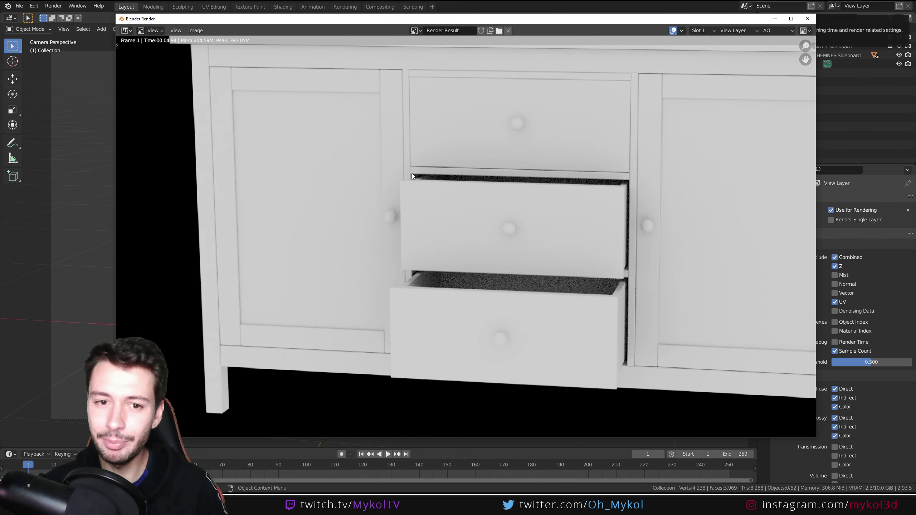
pyautogui.click(779, 31)
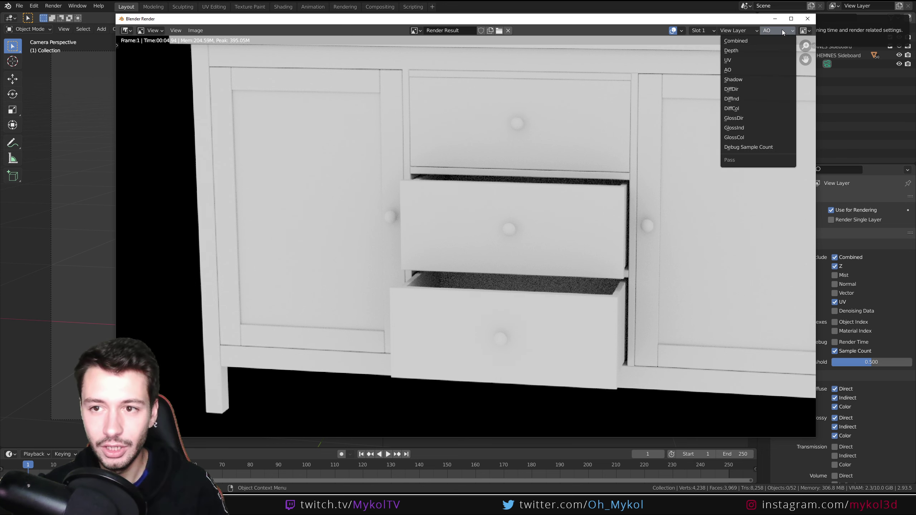
pyautogui.click(738, 92)
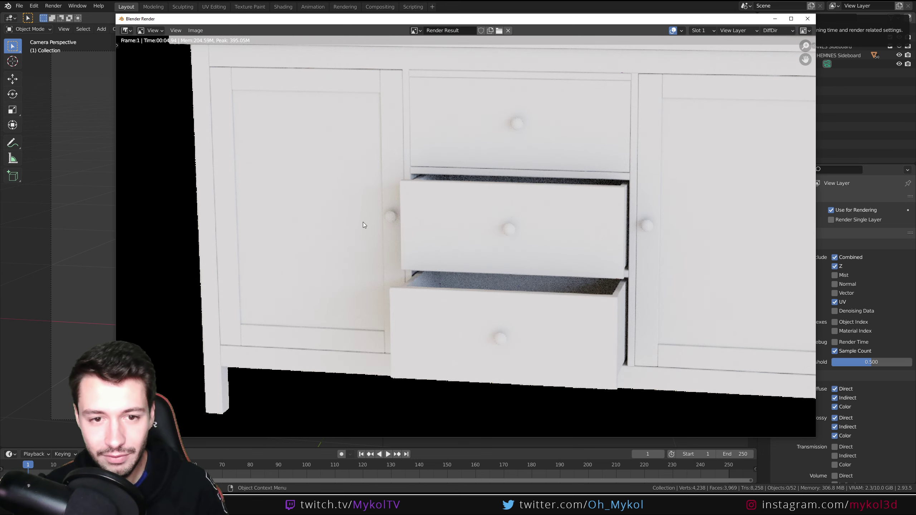
# View the DiffInd and DiffCol passes
pyautogui.scroll(-3, 708, 124)
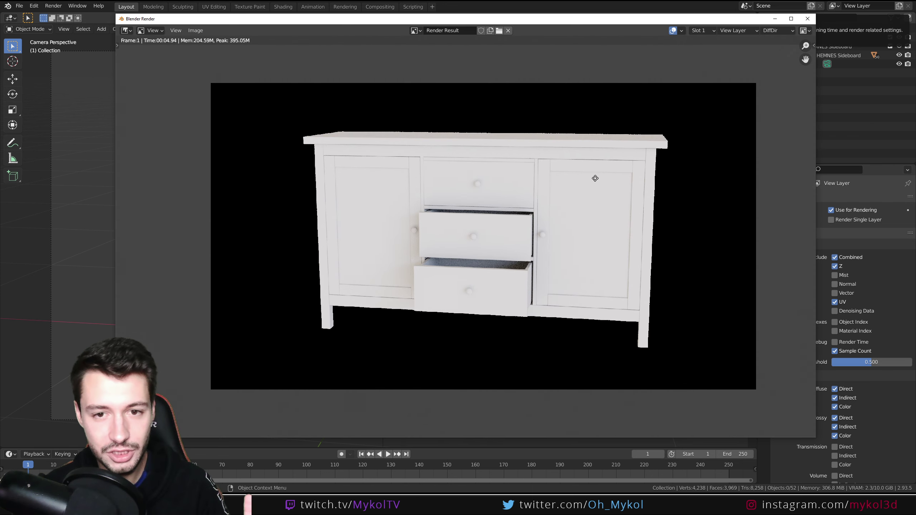
pyautogui.click(778, 31)
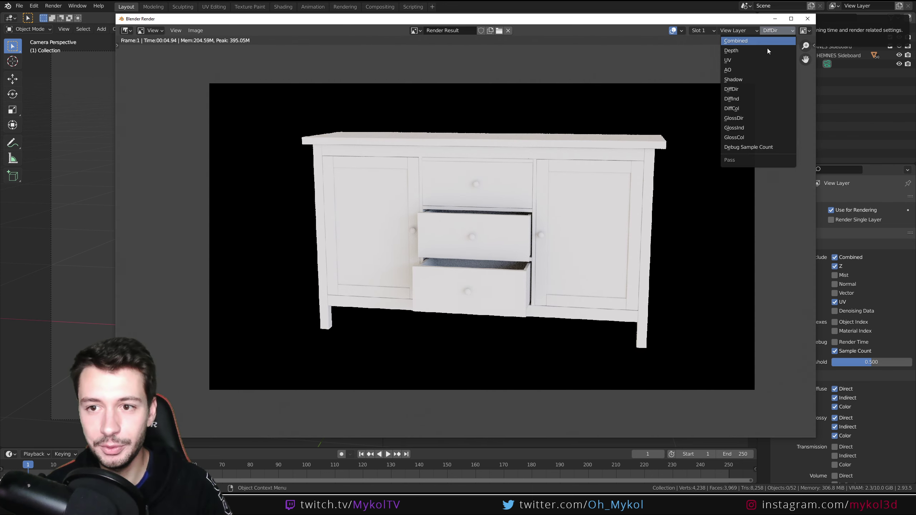
pyautogui.click(754, 99)
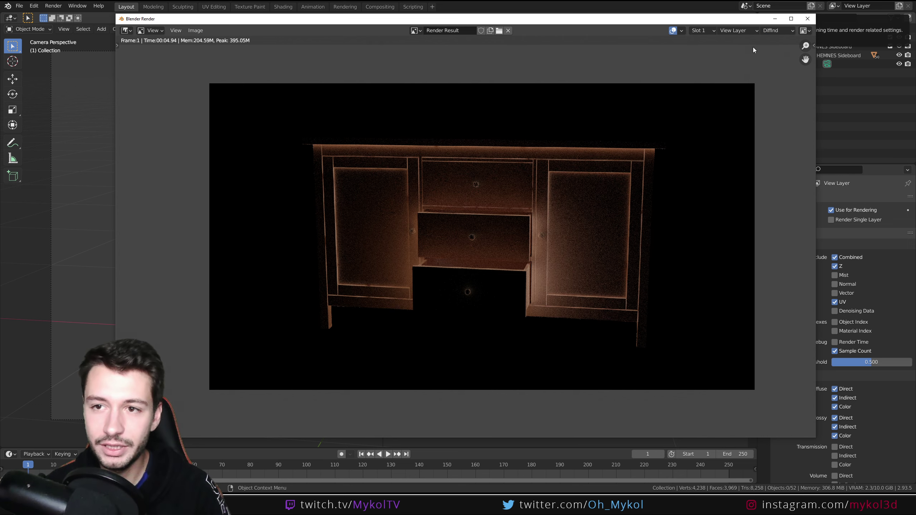
pyautogui.click(776, 31)
pyautogui.click(734, 111)
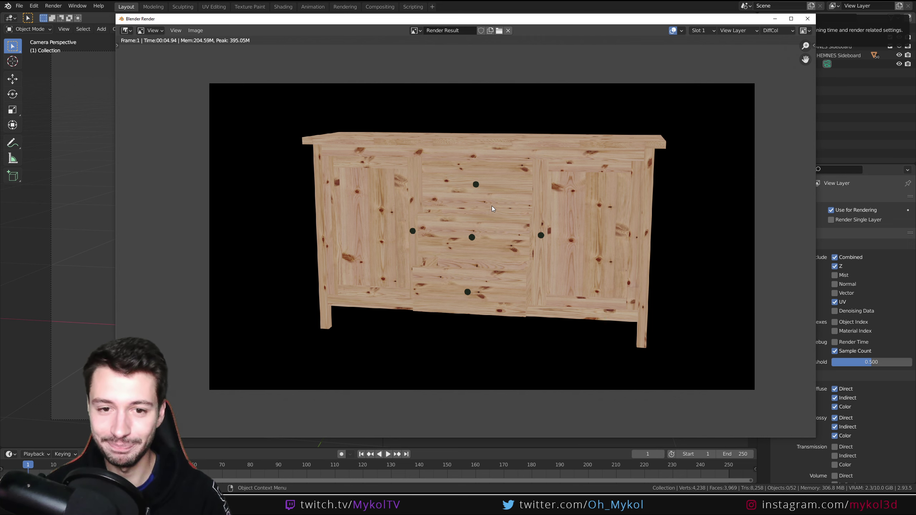
pyautogui.click(778, 31)
# View the GlossDir, GlossInd and GlossCol passes in turn
pyautogui.click(760, 118)
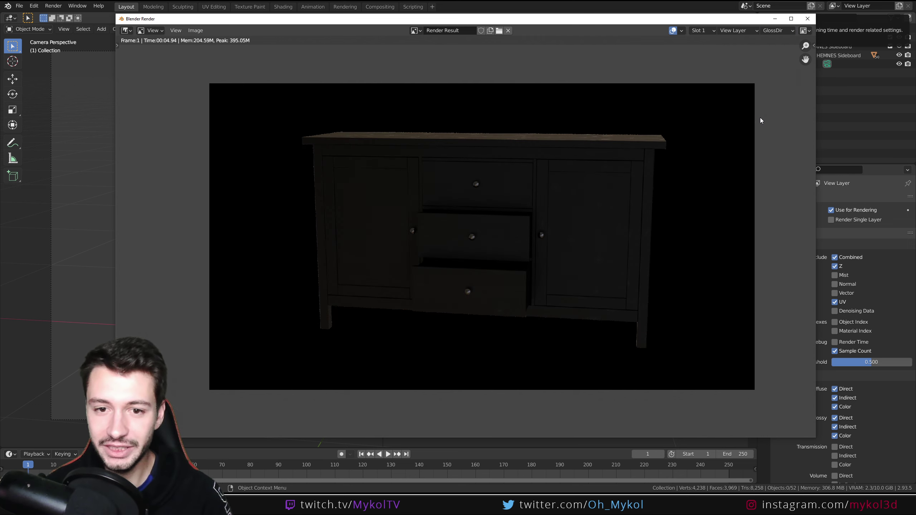
pyautogui.scroll(3, 524, 155)
pyautogui.scroll(-1, 524, 155)
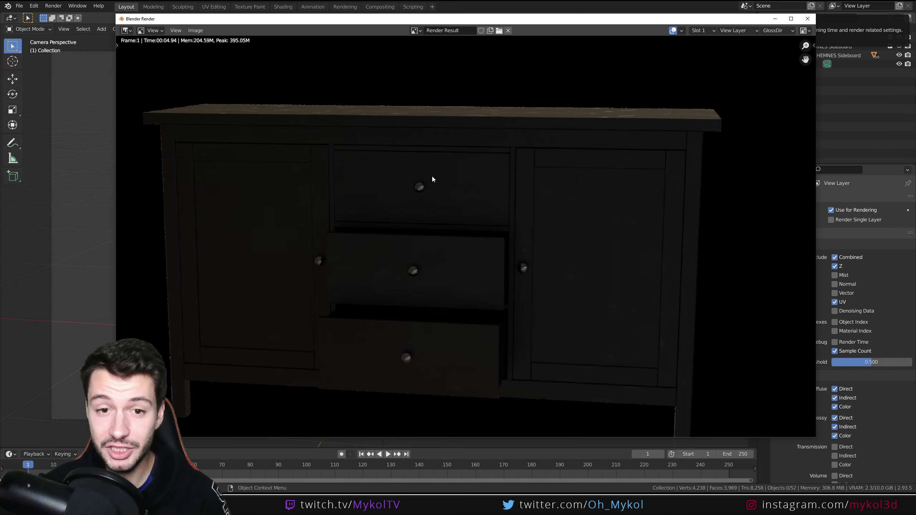
pyautogui.scroll(-1, 447, 208)
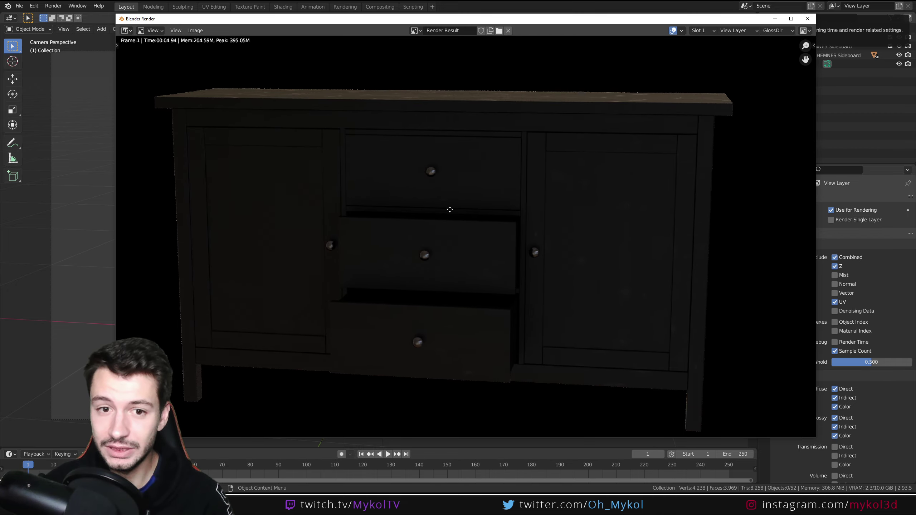
pyautogui.scroll(-1, 451, 187)
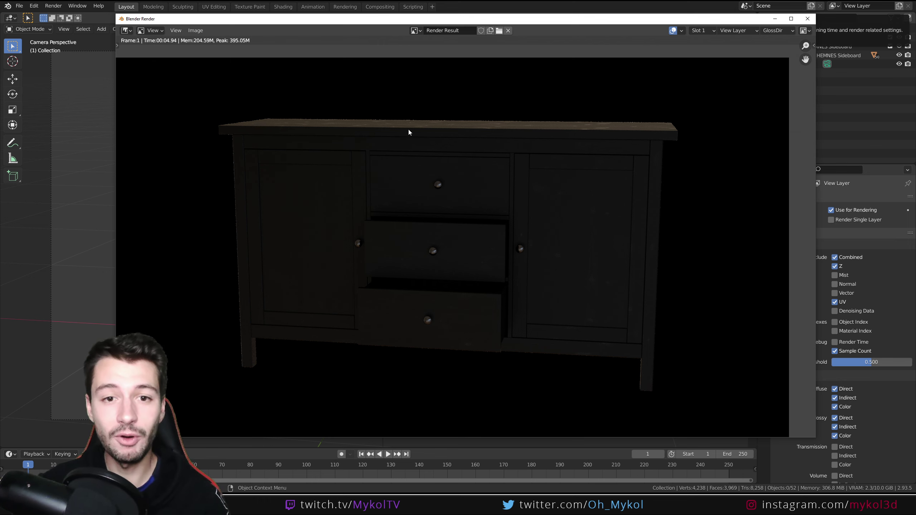
pyautogui.click(774, 31)
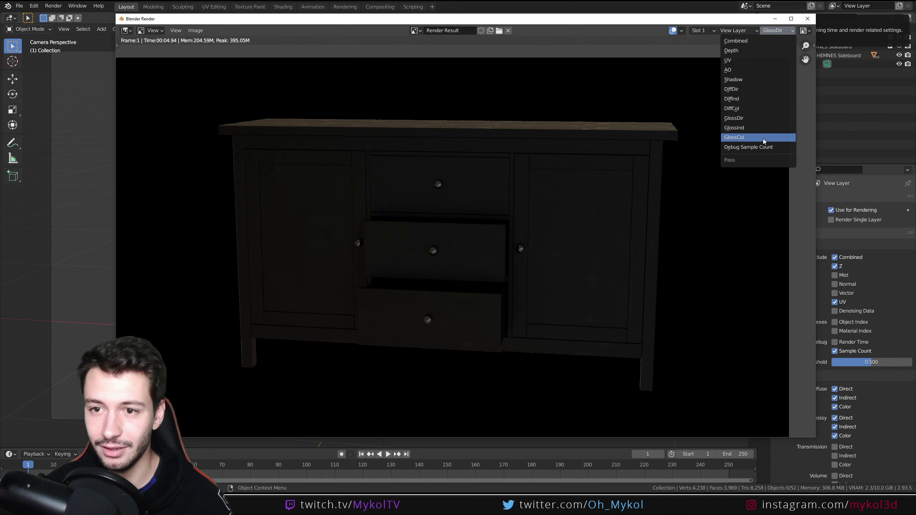
pyautogui.click(761, 128)
pyautogui.click(778, 30)
pyautogui.click(754, 136)
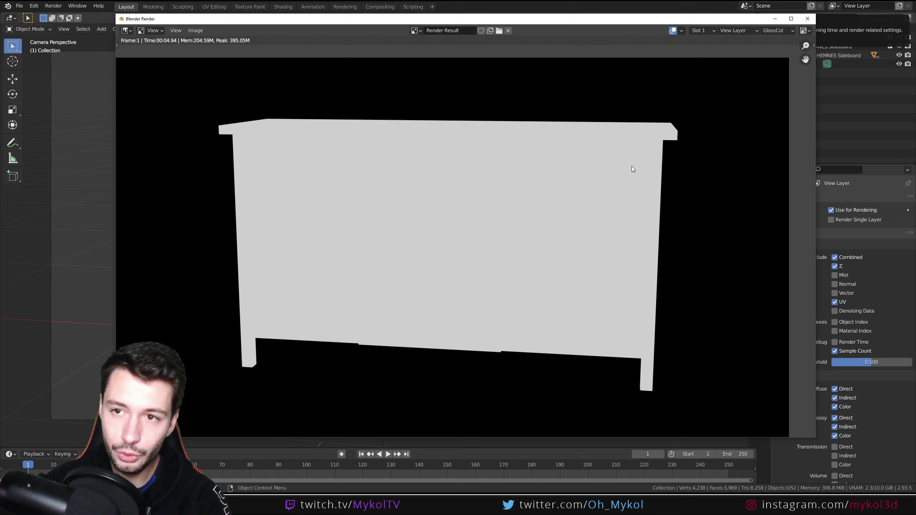
# Show the Debug Sample Count pass and read its pixel values across the render
pyautogui.click(787, 33)
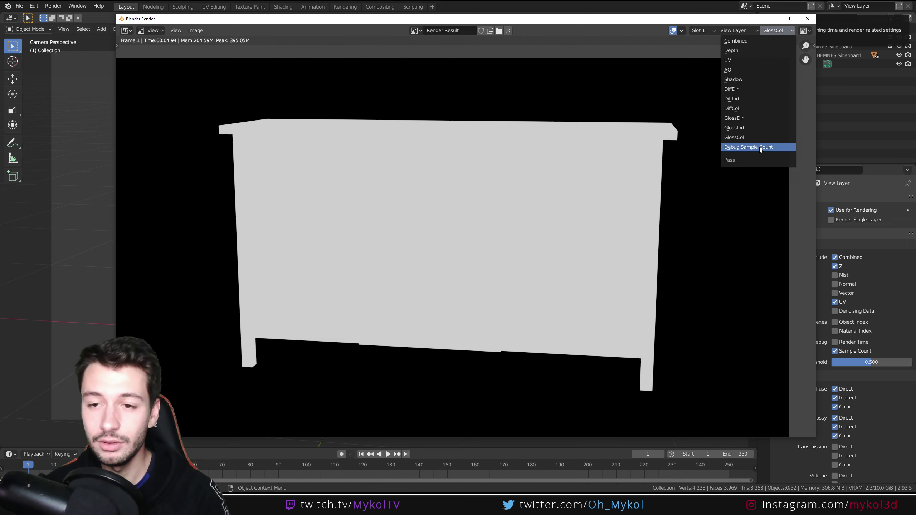
pyautogui.click(734, 149)
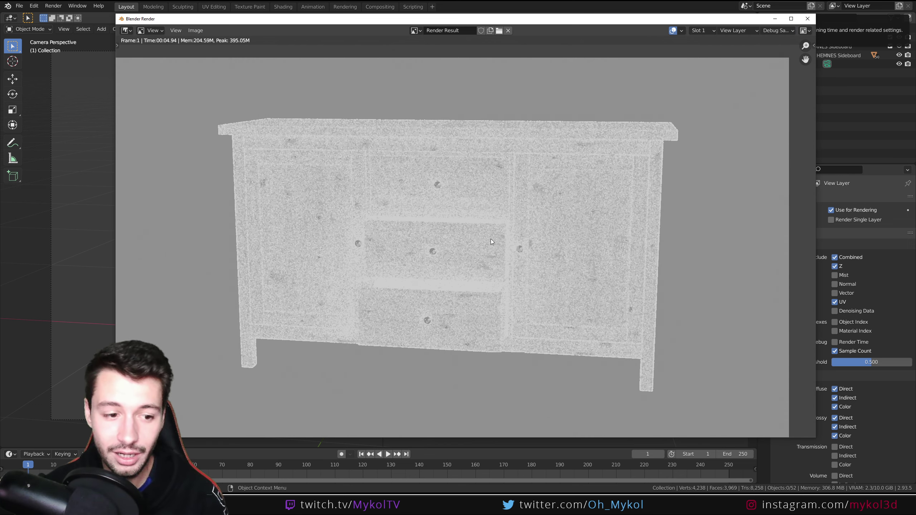
pyautogui.moveTo(491, 239)
pyautogui.mouseDown()
pyautogui.moveTo(423, 237)
pyautogui.moveTo(459, 260)
pyautogui.mouseUp()
pyautogui.moveTo(524, 240); pyautogui.dragTo(573, 184)
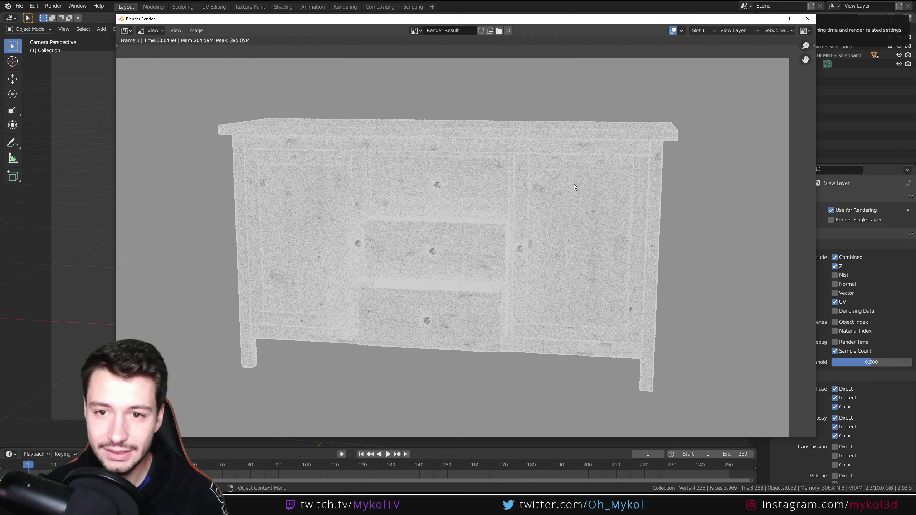
pyautogui.moveTo(649, 152); pyautogui.dragTo(722, 103)
pyautogui.click(777, 30)
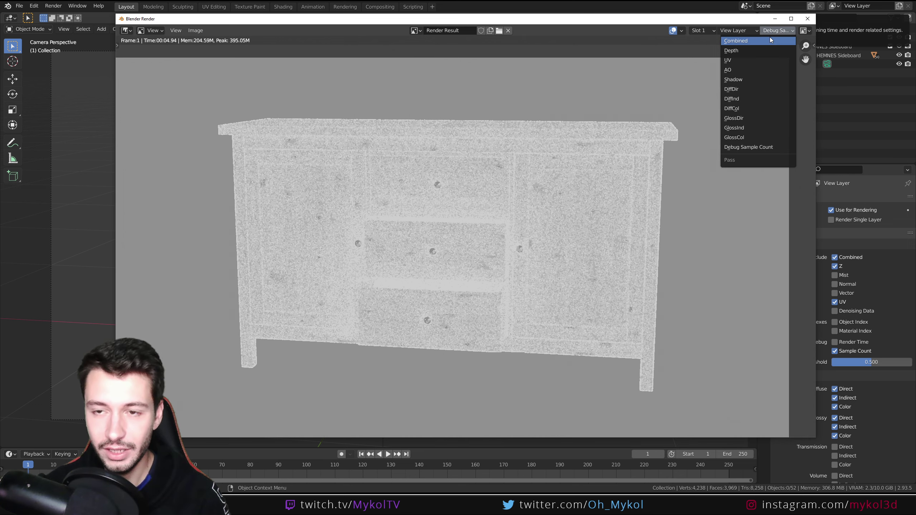
# Read pixel values on the Combined pass, then switch to the DiffCol pass
pyautogui.click(768, 42)
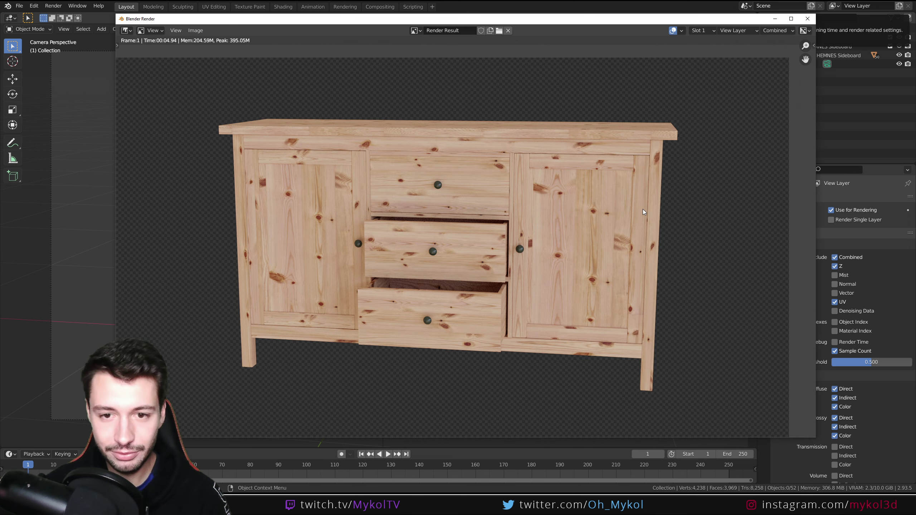
pyautogui.moveTo(623, 243)
pyautogui.mouseDown()
pyautogui.moveTo(596, 199)
pyautogui.moveTo(599, 229)
pyautogui.moveTo(587, 207)
pyautogui.mouseUp()
pyautogui.click(774, 31)
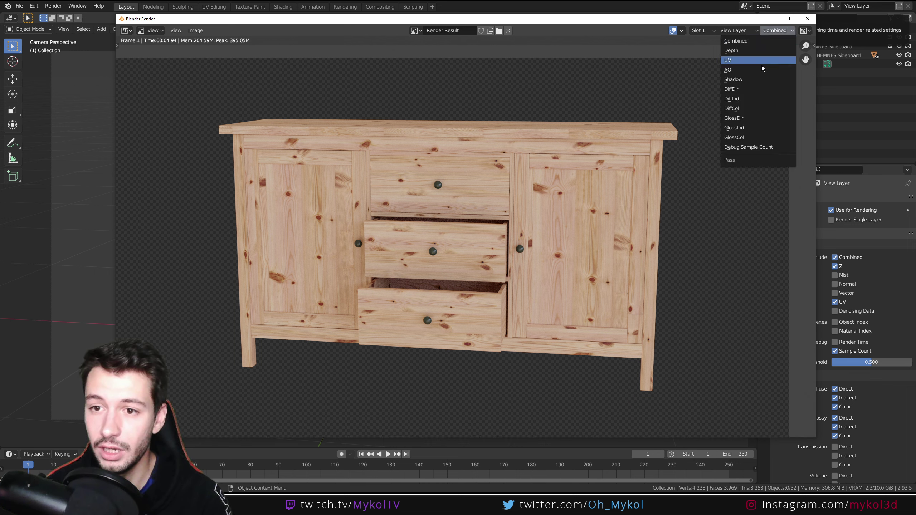
pyautogui.click(756, 109)
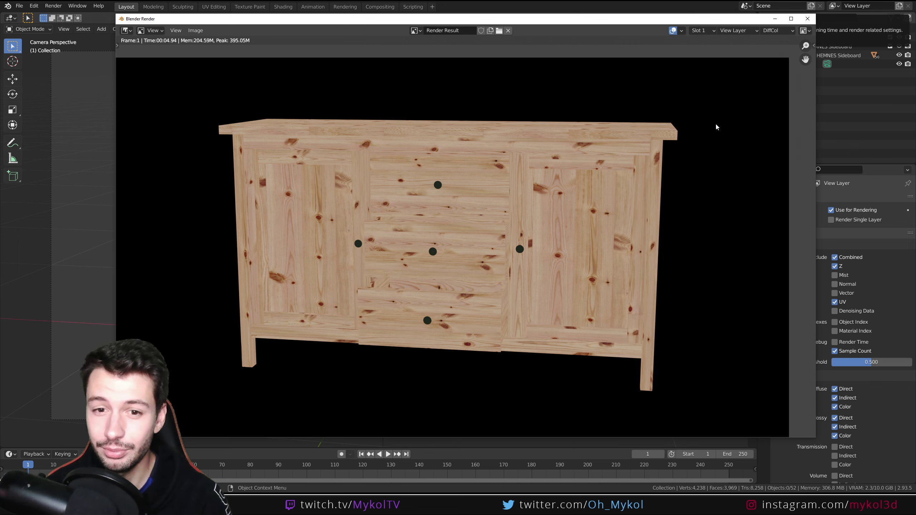
pyautogui.click(547, 199)
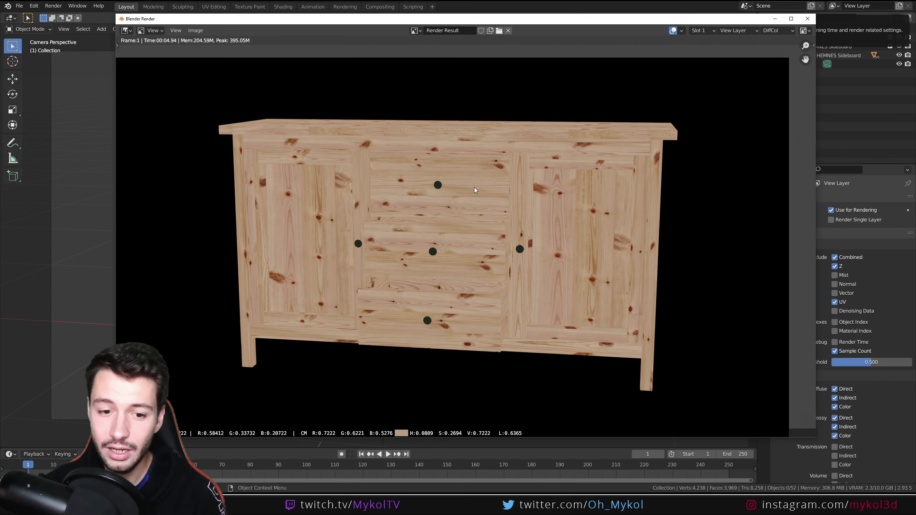
# Sample diffuse colour values across the top, drawers and doors
pyautogui.moveTo(385, 194); pyautogui.dragTo(427, 192)
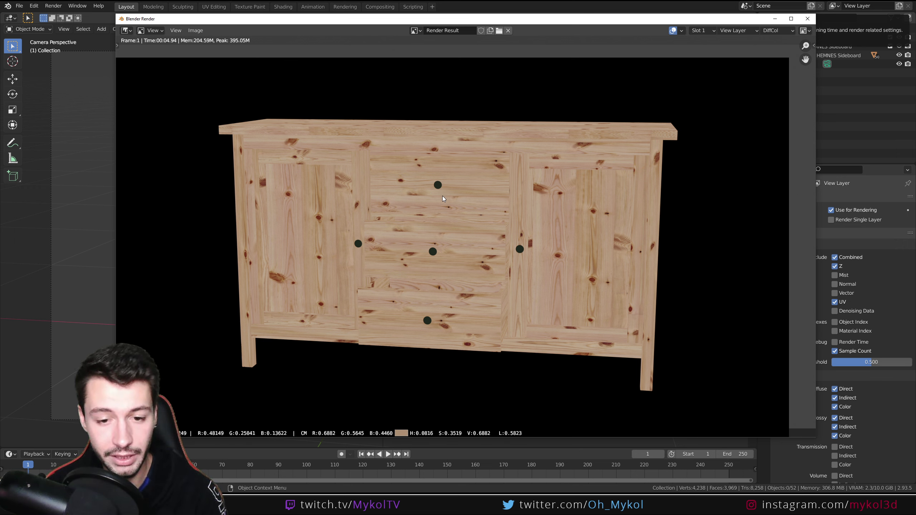
pyautogui.moveTo(425, 316); pyautogui.dragTo(426, 333)
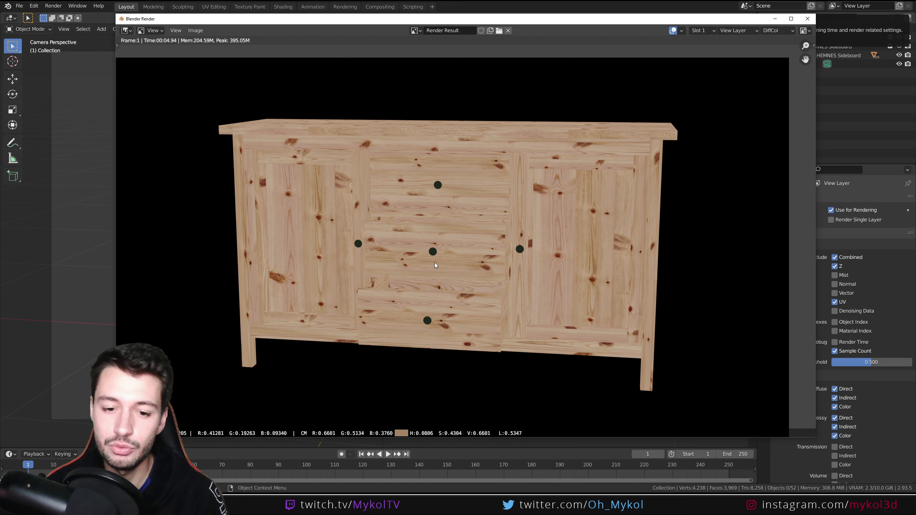
pyautogui.moveTo(458, 243); pyautogui.dragTo(461, 176)
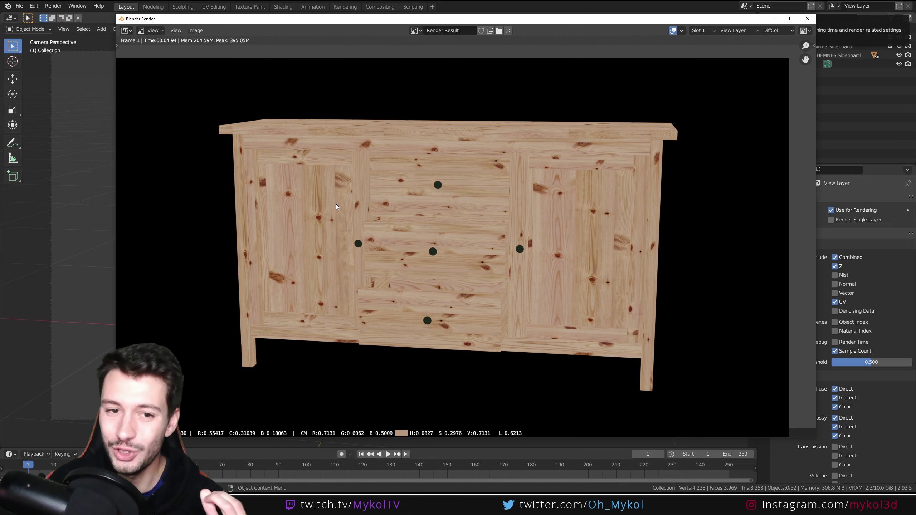
pyautogui.moveTo(375, 185); pyautogui.dragTo(537, 239)
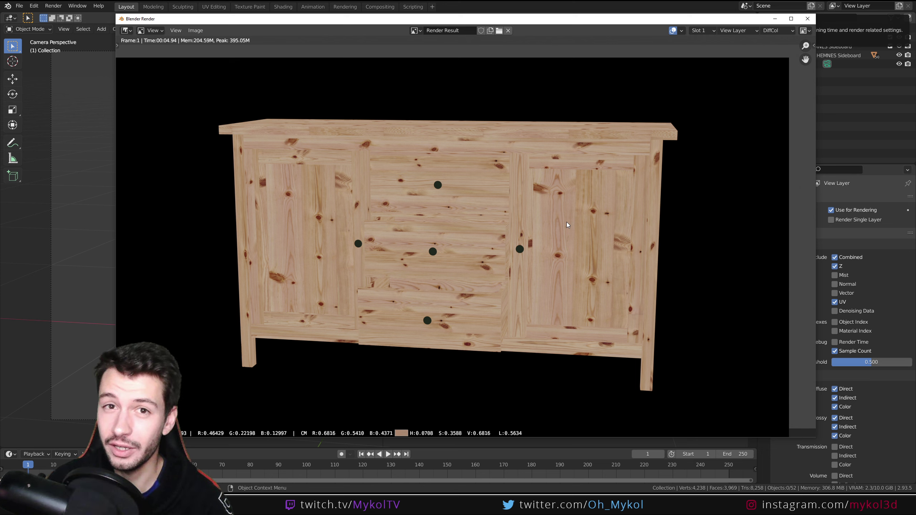
pyautogui.moveTo(567, 224); pyautogui.dragTo(386, 270)
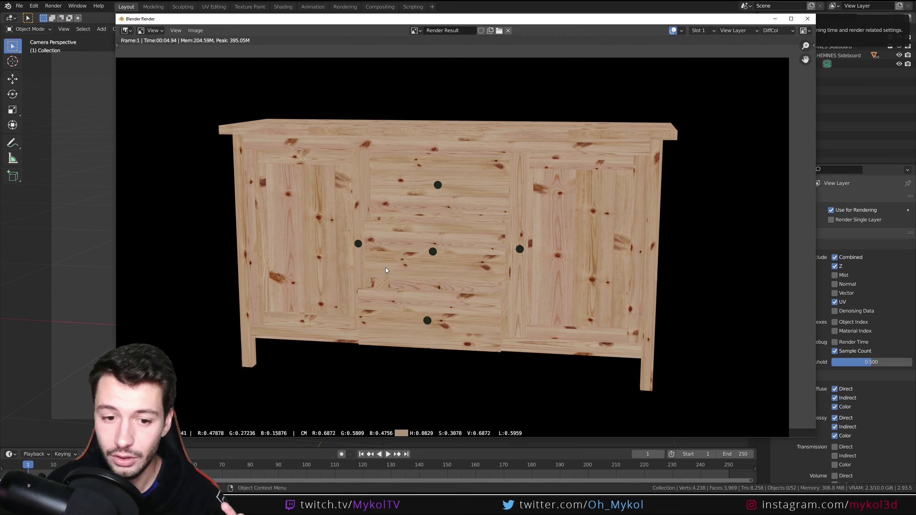
pyautogui.moveTo(386, 270); pyautogui.dragTo(434, 168)
pyautogui.click(779, 31)
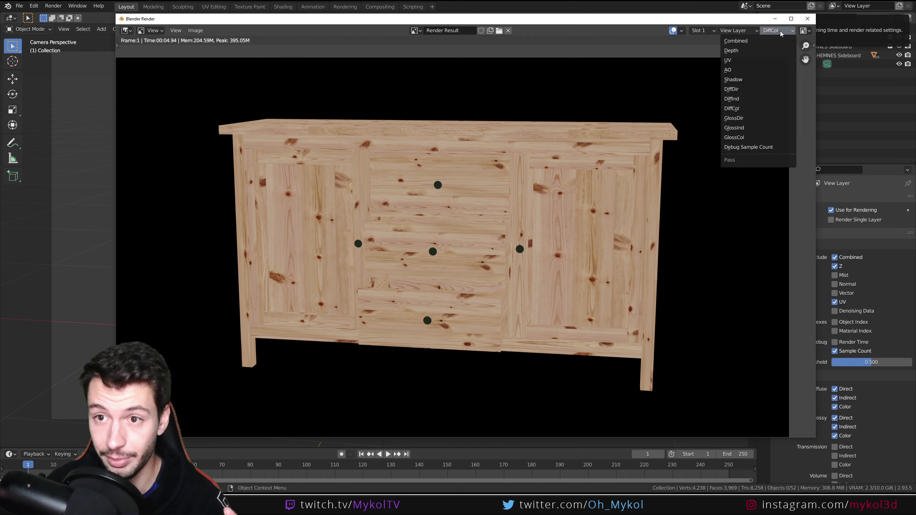
# View the UV pass, then the Depth pass, and move the render window right
pyautogui.click(742, 60)
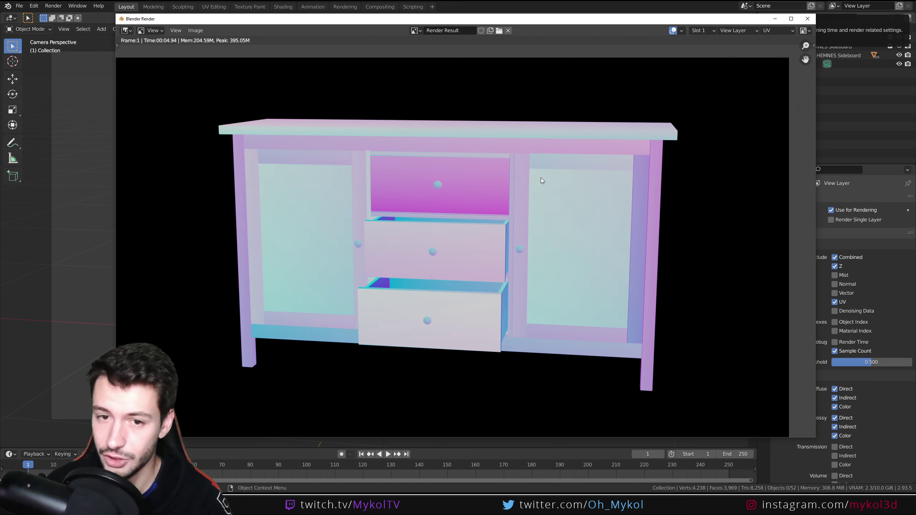
pyautogui.click(764, 31)
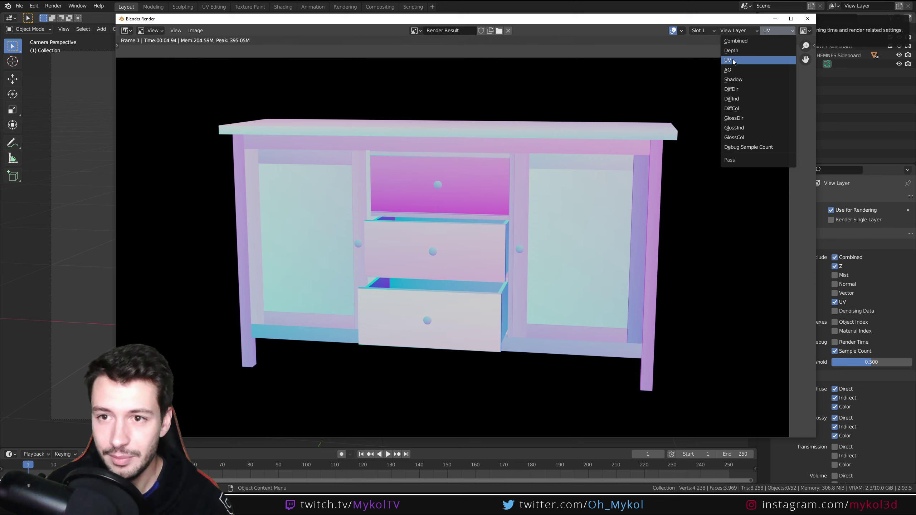
pyautogui.click(758, 51)
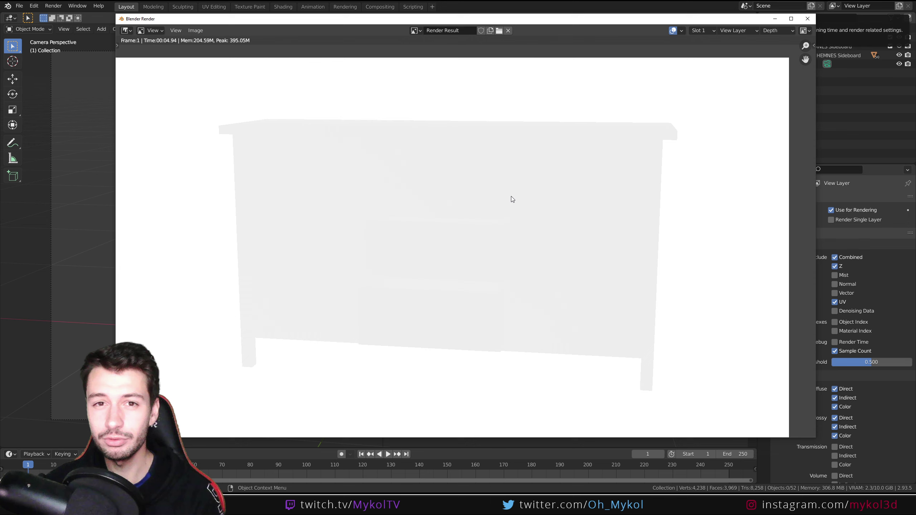
pyautogui.click(518, 240)
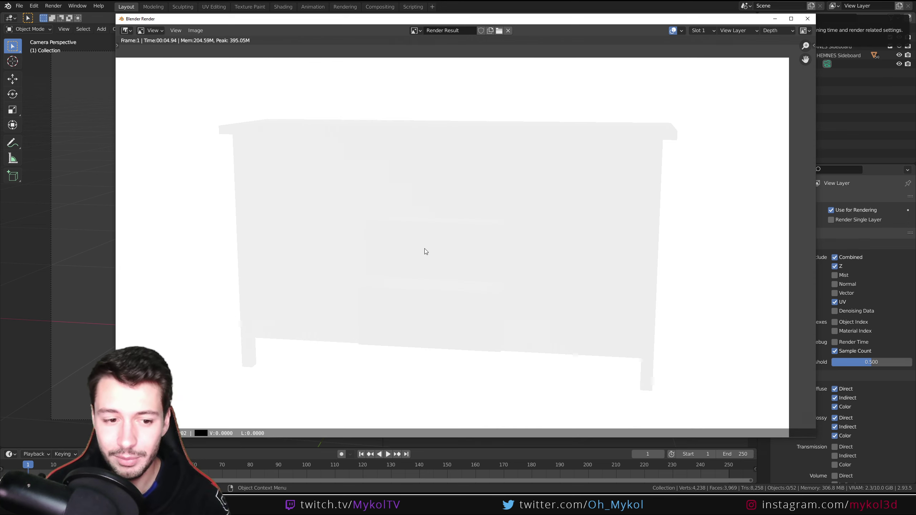
pyautogui.moveTo(460, 22); pyautogui.dragTo(522, 22)
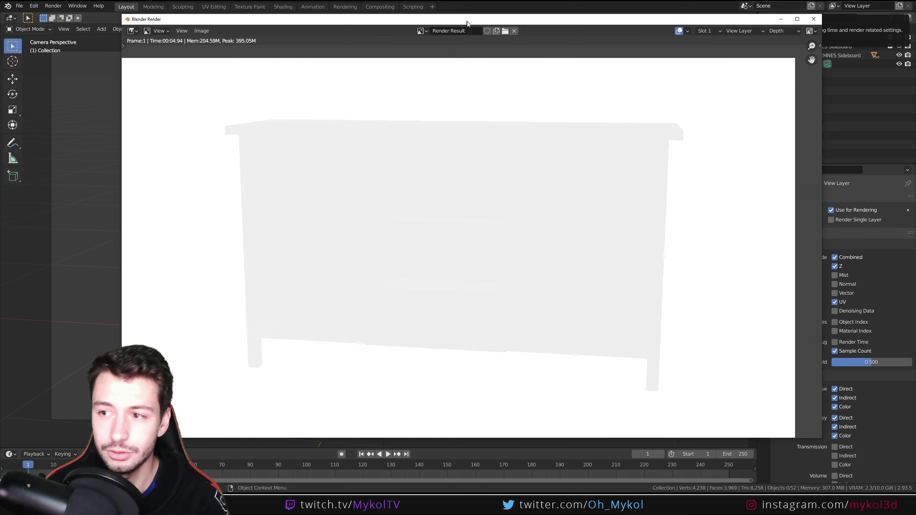
# Read depth values across the sideboard front, drawers and top-to-bottom
pyautogui.click(468, 183)
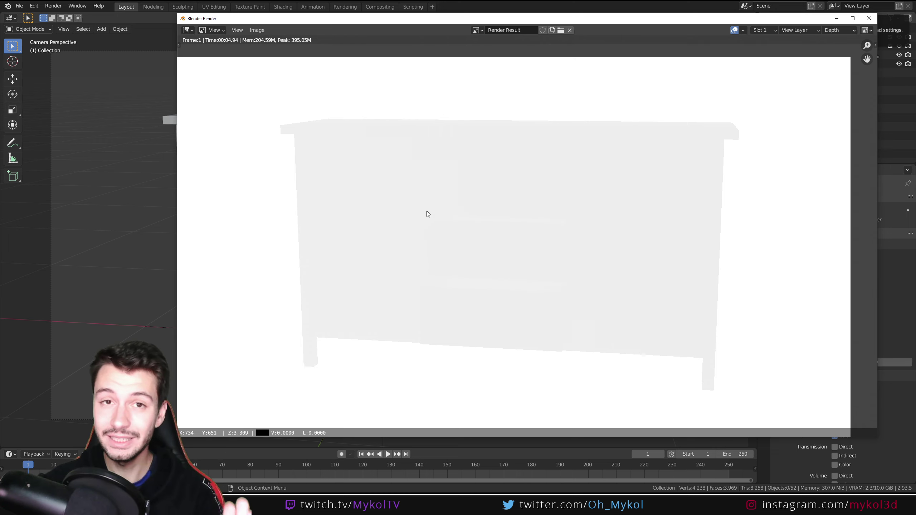
pyautogui.moveTo(424, 210)
pyautogui.mouseDown()
pyautogui.moveTo(666, 224)
pyautogui.moveTo(743, 215)
pyautogui.moveTo(758, 239)
pyautogui.moveTo(758, 281)
pyautogui.moveTo(757, 249)
pyautogui.moveTo(608, 206)
pyautogui.mouseUp()
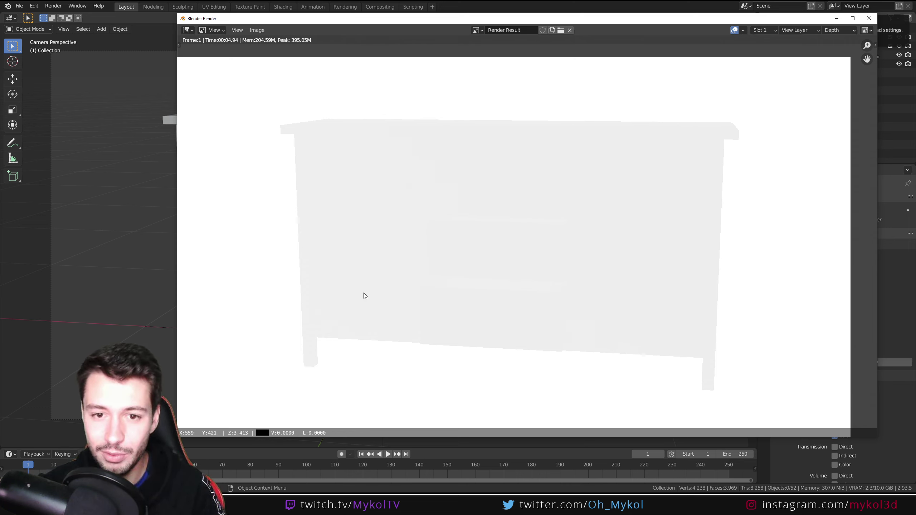
pyautogui.moveTo(364, 296); pyautogui.dragTo(500, 244)
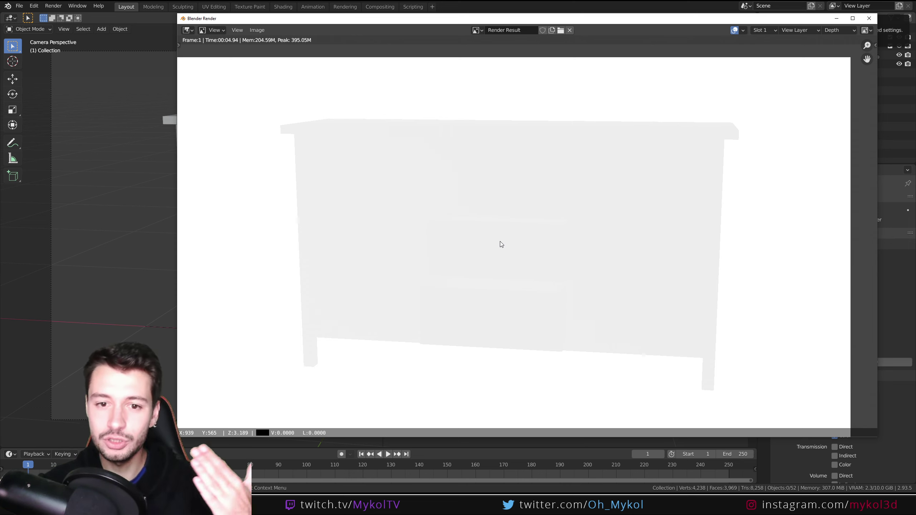
pyautogui.moveTo(501, 243)
pyautogui.mouseDown()
pyautogui.moveTo(504, 152)
pyautogui.moveTo(483, 309)
pyautogui.mouseUp()
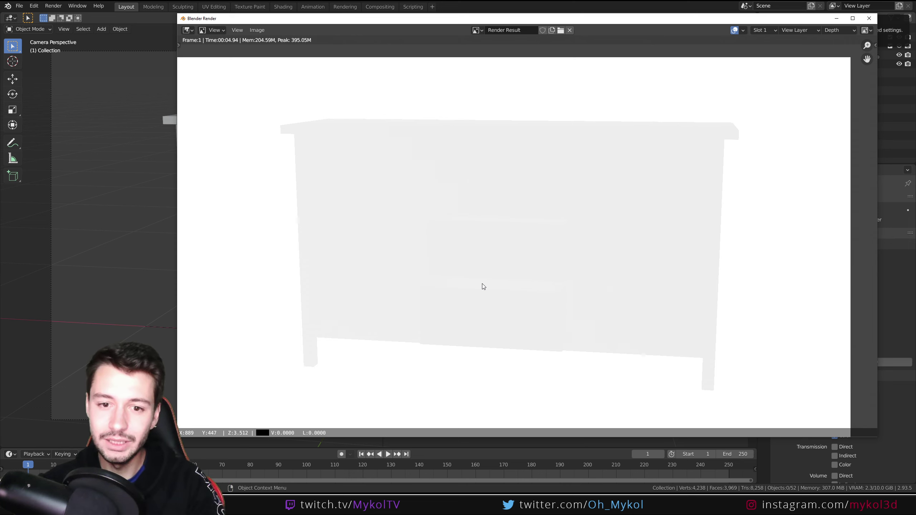
pyautogui.moveTo(508, 181)
pyautogui.mouseDown()
pyautogui.moveTo(497, 204)
pyautogui.moveTo(491, 335)
pyautogui.moveTo(508, 236)
pyautogui.moveTo(507, 248)
pyautogui.moveTo(513, 242)
pyautogui.moveTo(502, 243)
pyautogui.moveTo(540, 125)
pyautogui.moveTo(531, 281)
pyautogui.mouseUp()
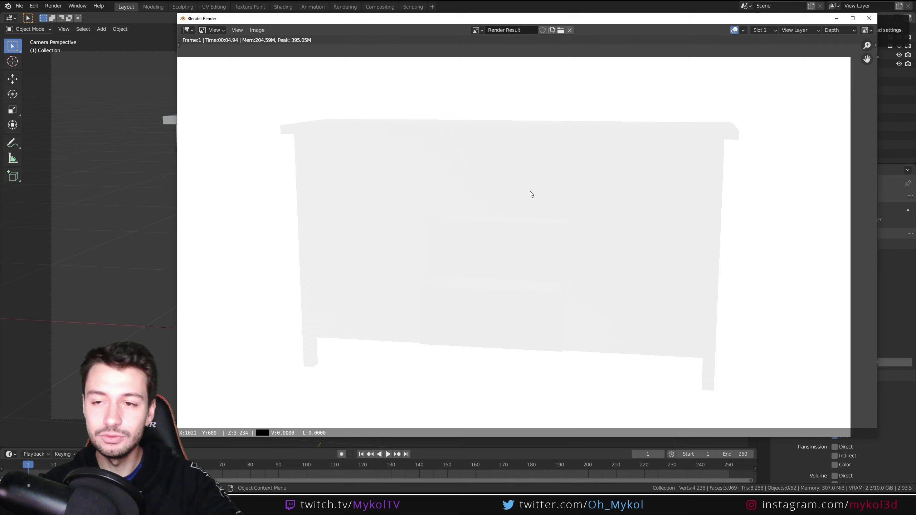
pyautogui.click(850, 29)
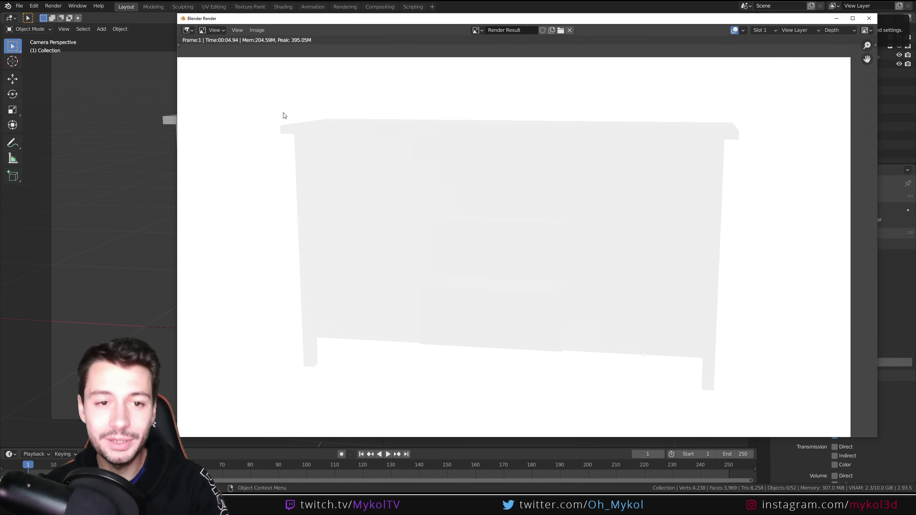
pyautogui.click(833, 30)
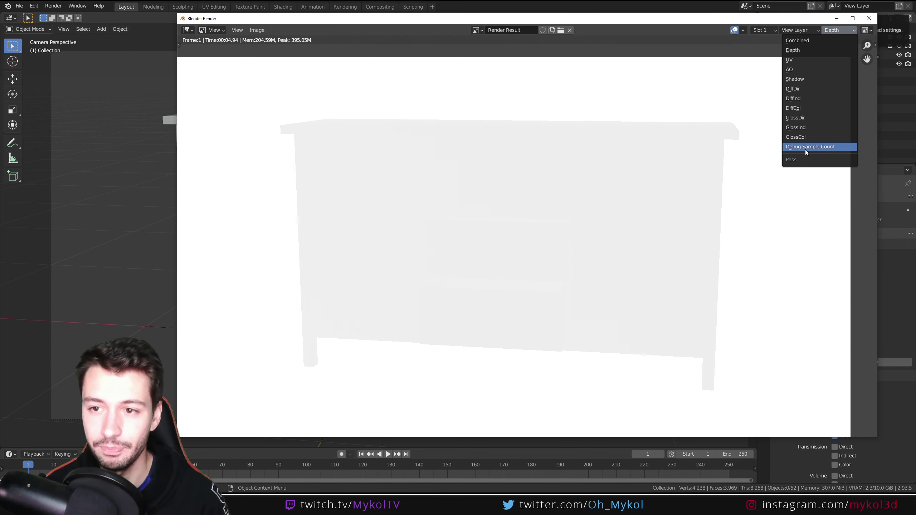
# Read Debug Sample Count values on the drawers, then show the Combined pass again
pyautogui.click(806, 150)
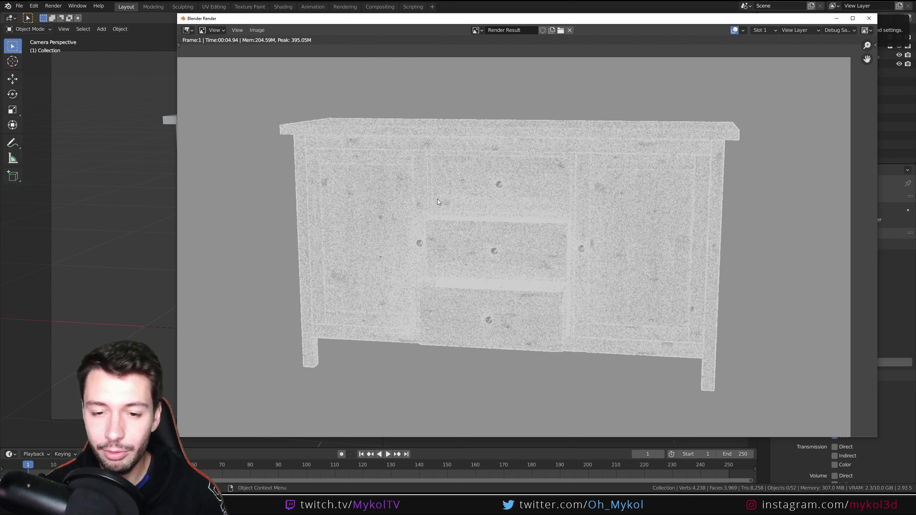
pyautogui.moveTo(491, 282)
pyautogui.mouseDown()
pyautogui.moveTo(596, 286)
pyautogui.moveTo(597, 251)
pyautogui.mouseUp()
pyautogui.moveTo(533, 290)
pyautogui.mouseDown()
pyautogui.moveTo(499, 271)
pyautogui.moveTo(546, 264)
pyautogui.moveTo(521, 296)
pyautogui.mouseUp()
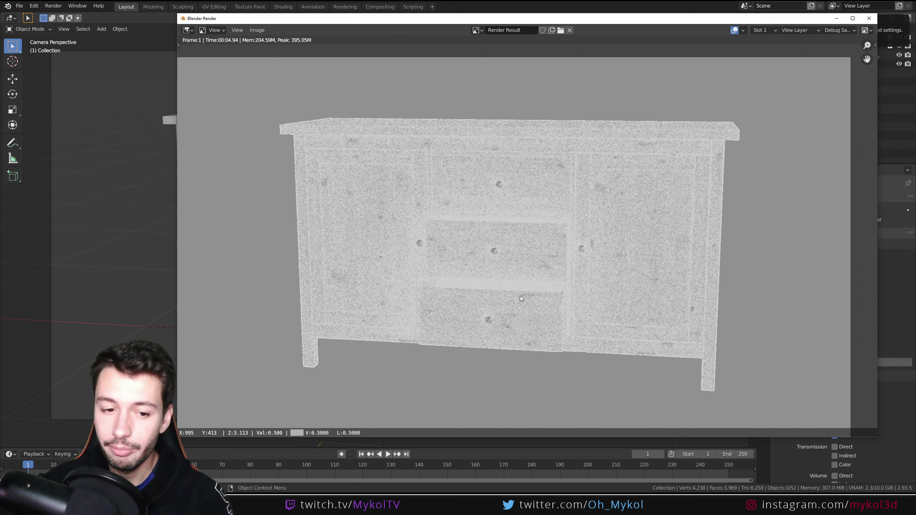
pyautogui.moveTo(521, 296); pyautogui.dragTo(526, 291)
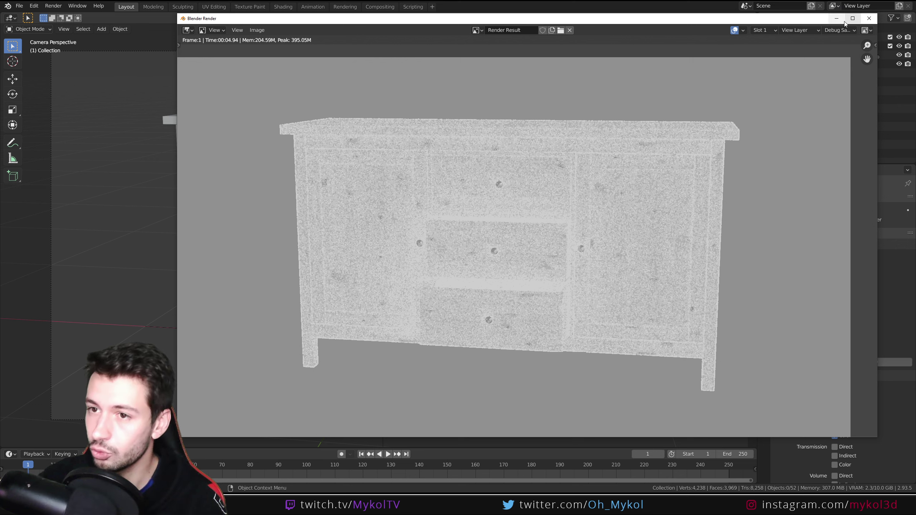
pyautogui.click(838, 30)
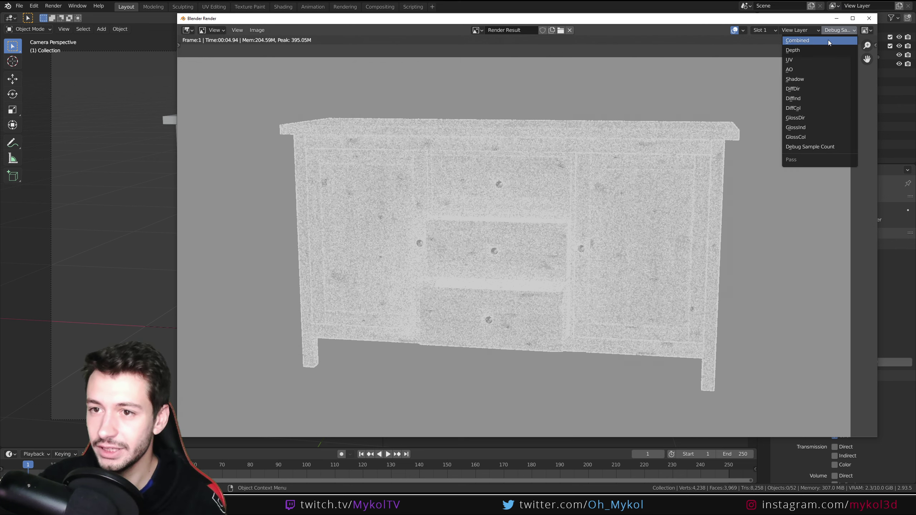
pyautogui.click(799, 40)
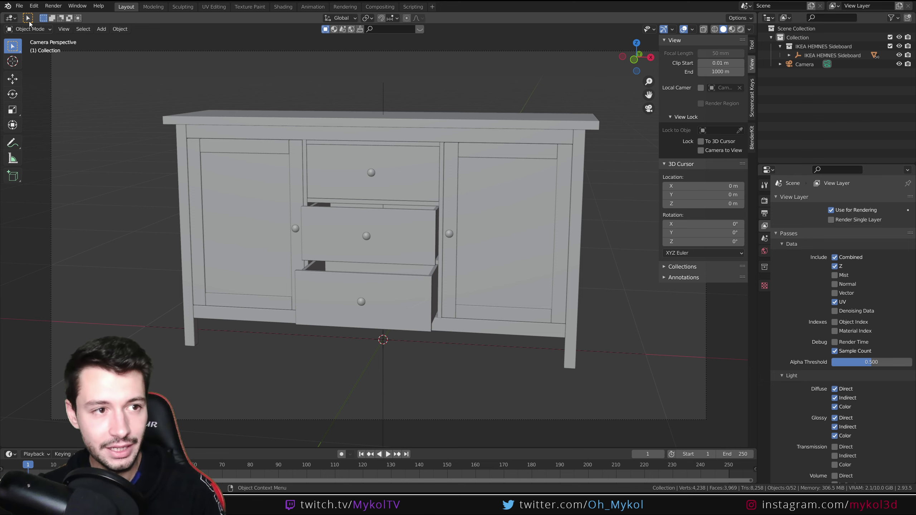
# Make the viewport a Compositor with Use Nodes, select Render Layers, and show the last render (F11)
pyautogui.click(11, 18)
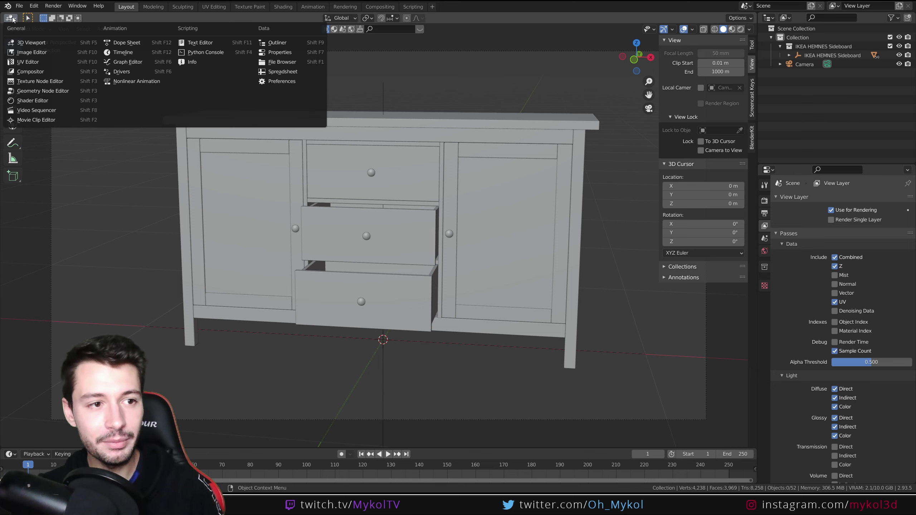
pyautogui.click(35, 72)
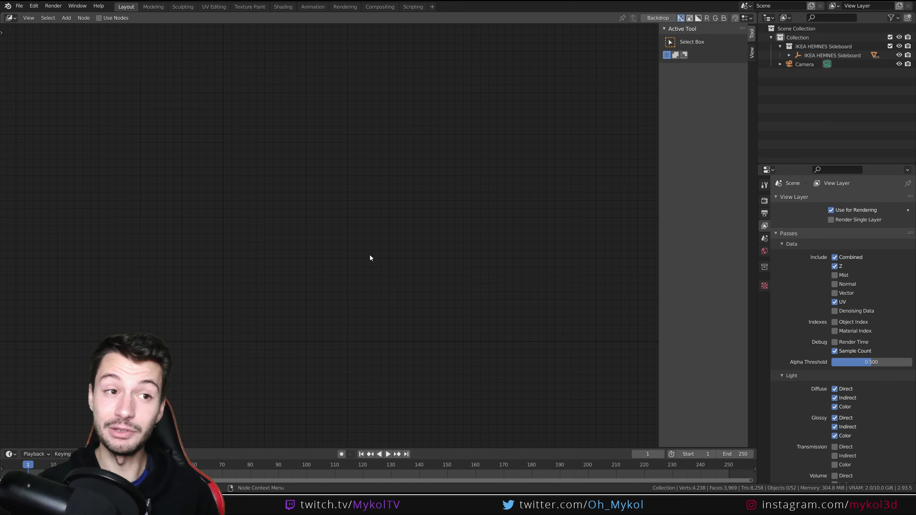
pyautogui.click(98, 18)
pyautogui.scroll(-5, 365, 185)
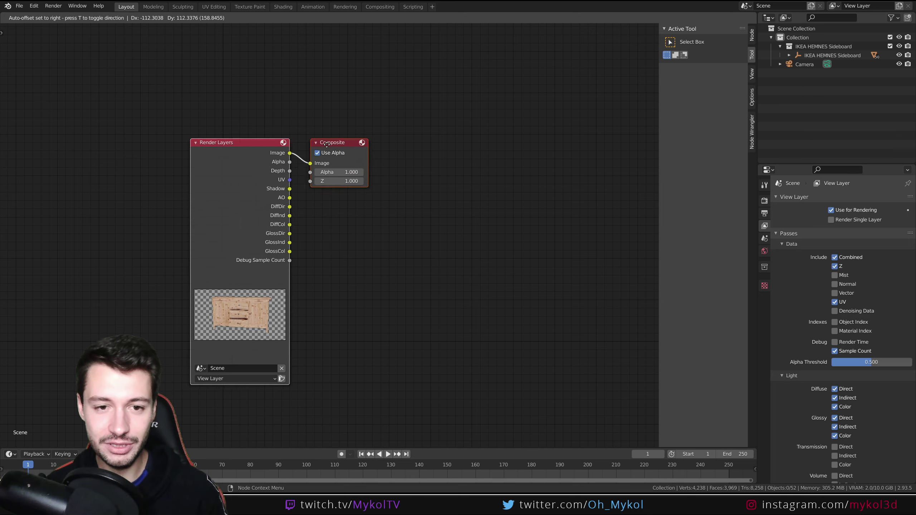
pyautogui.moveTo(99, 59); pyautogui.dragTo(458, 368)
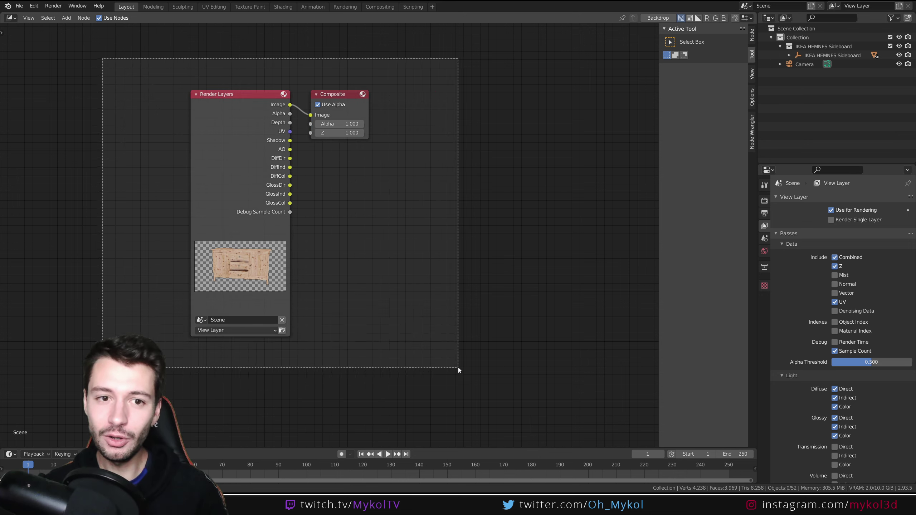
pyautogui.click(406, 394)
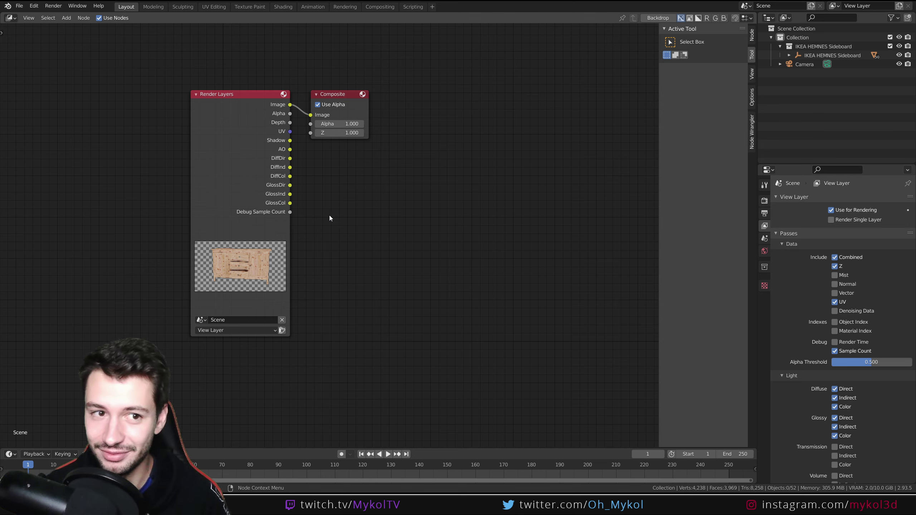
pyautogui.click(215, 101)
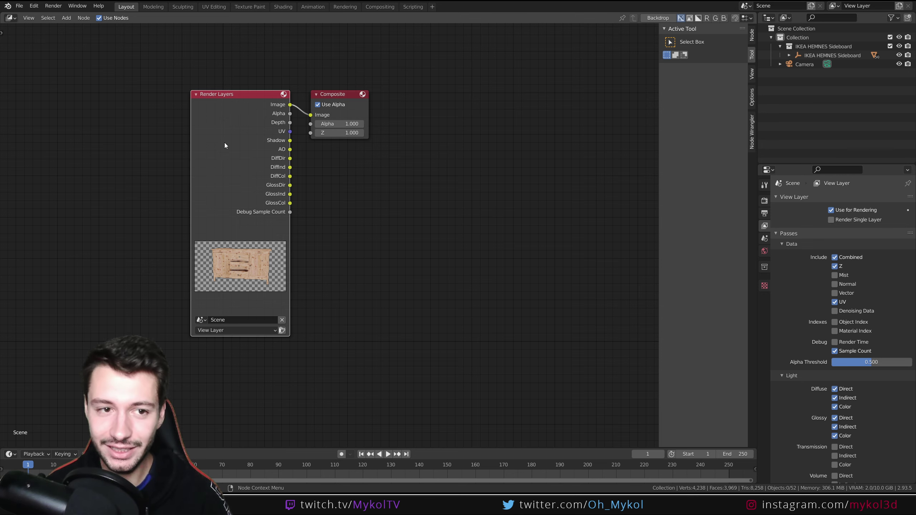
pyautogui.press('F11')
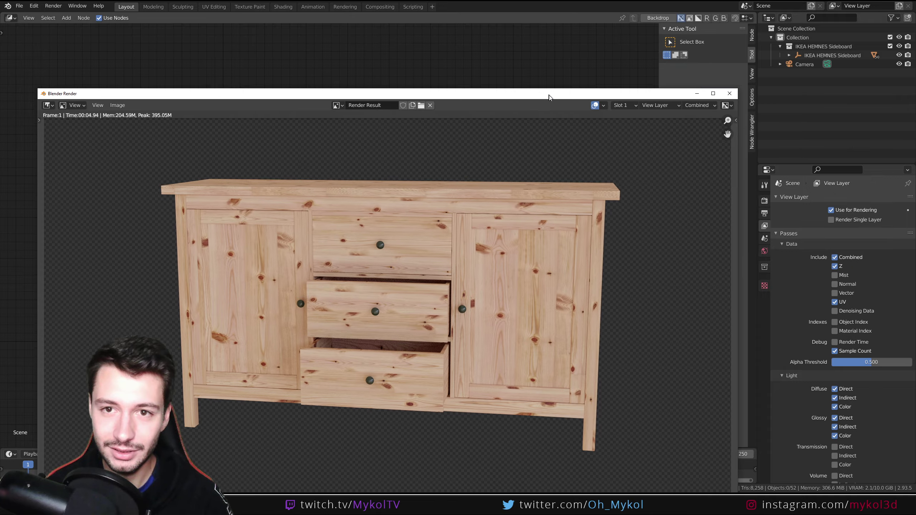
# Move the render window aside and confirm the Combined pass is displayed
pyautogui.moveTo(548, 96); pyautogui.dragTo(614, 172)
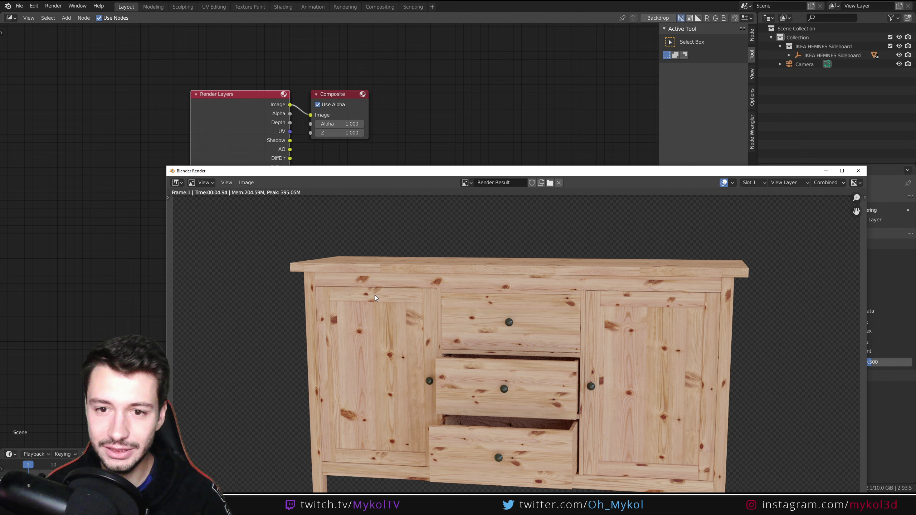
pyautogui.moveTo(475, 171); pyautogui.dragTo(465, 203)
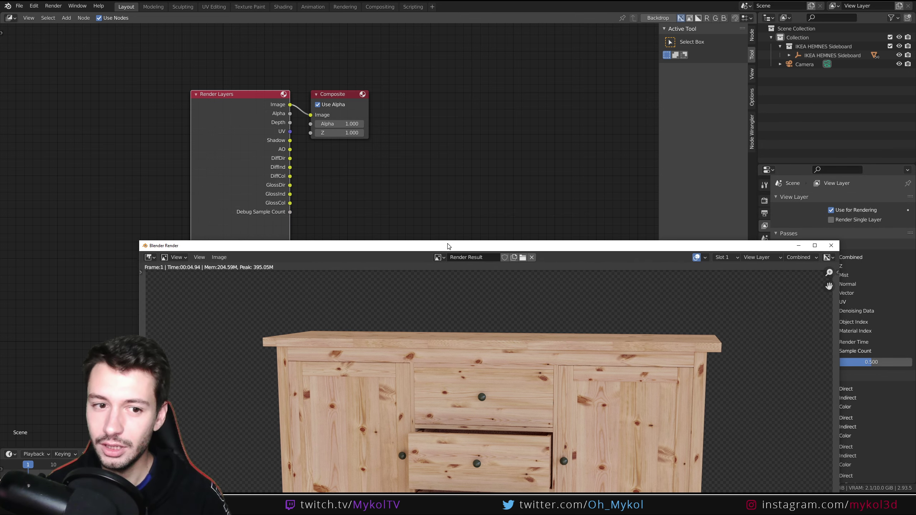
pyautogui.moveTo(465, 203); pyautogui.dragTo(402, 226)
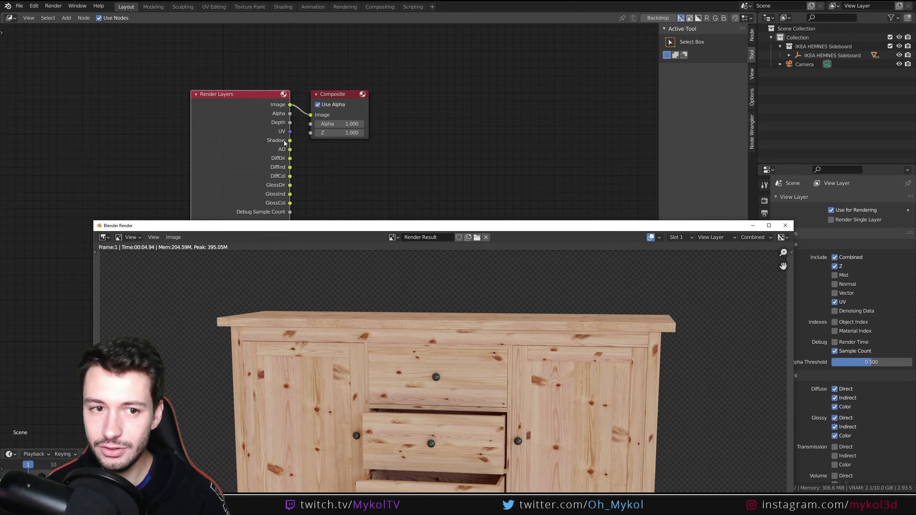
pyautogui.click(753, 238)
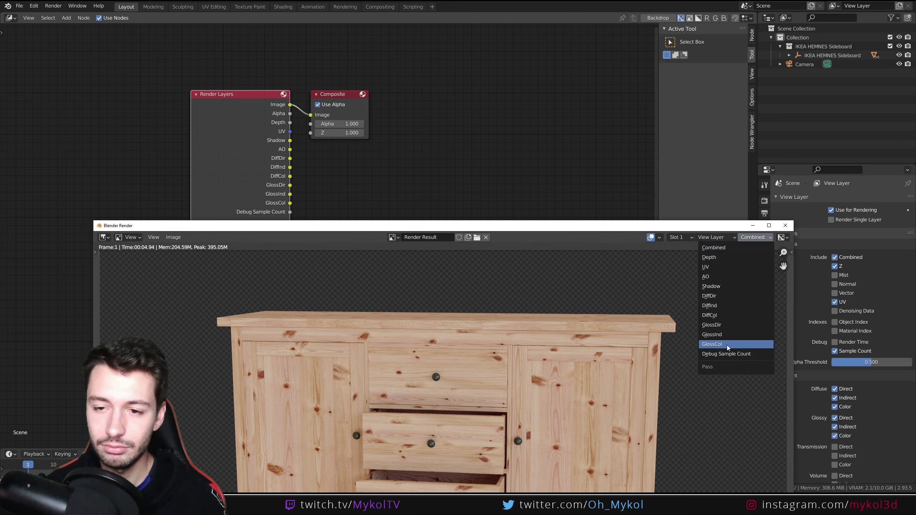
pyautogui.click(732, 251)
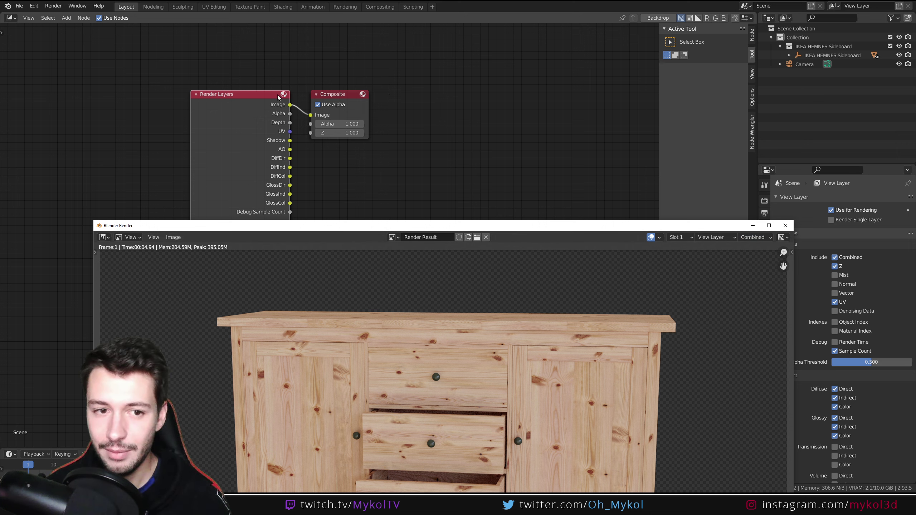
pyautogui.click(752, 237)
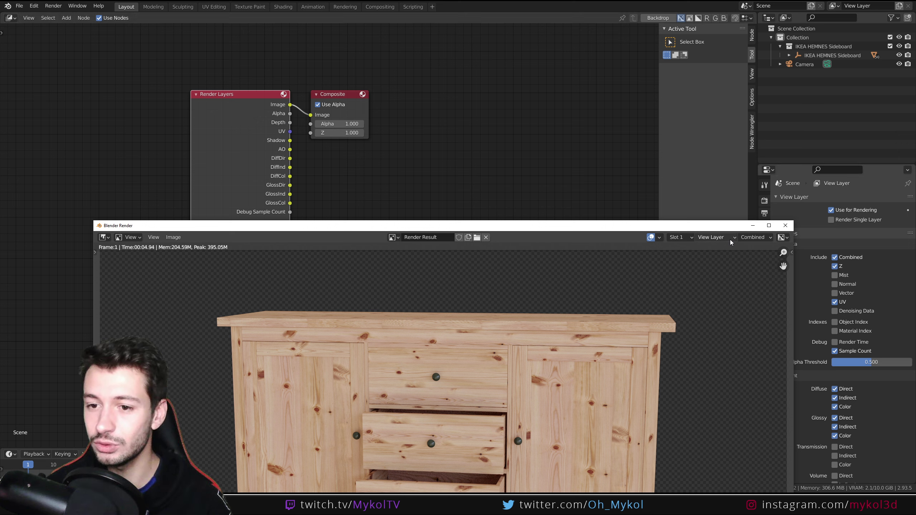
pyautogui.click(748, 239)
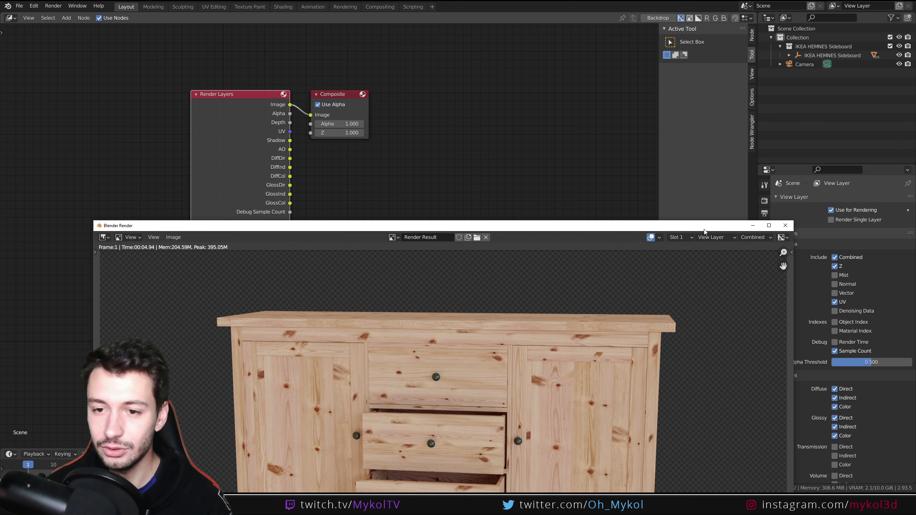
# Resize the render window and check render slots, returning to Slot 1 with its view layer
pyautogui.moveTo(704, 222); pyautogui.dragTo(703, 138)
pyautogui.click(706, 154)
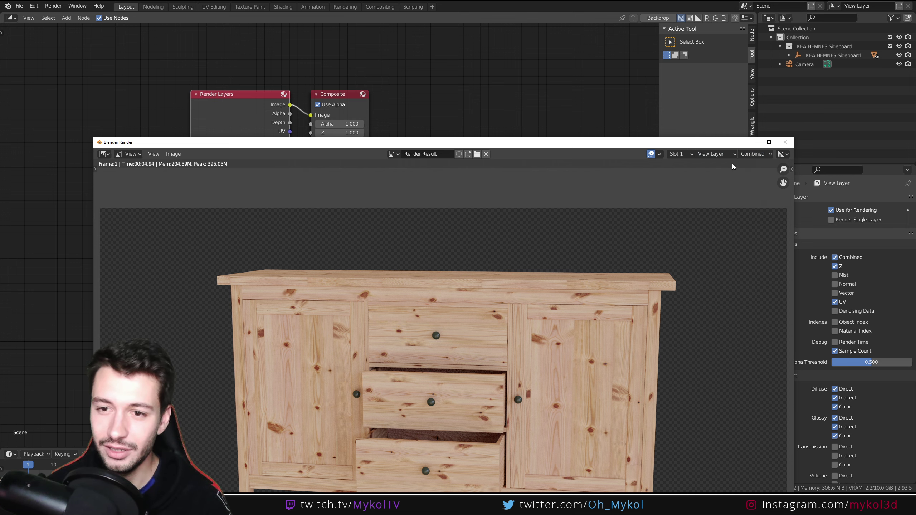
pyautogui.moveTo(732, 142); pyautogui.dragTo(638, 90)
pyautogui.click(577, 102)
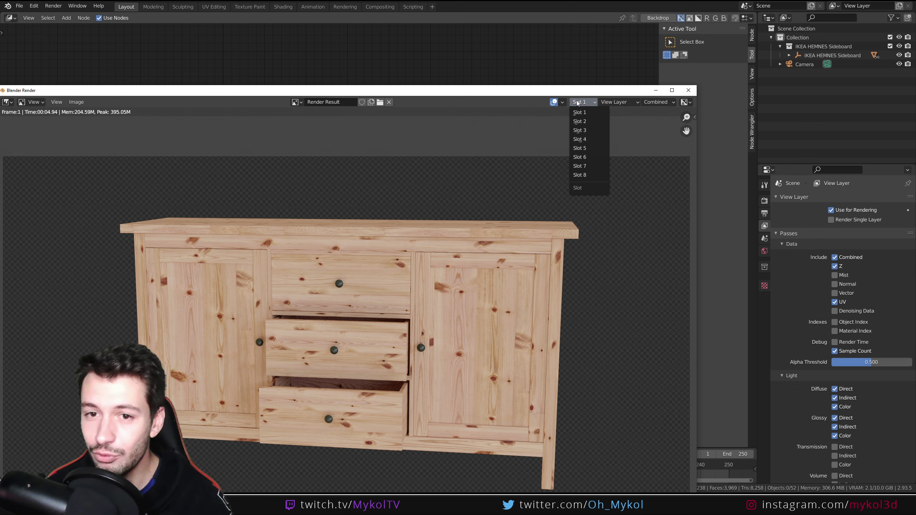
pyautogui.click(580, 121)
pyautogui.click(641, 102)
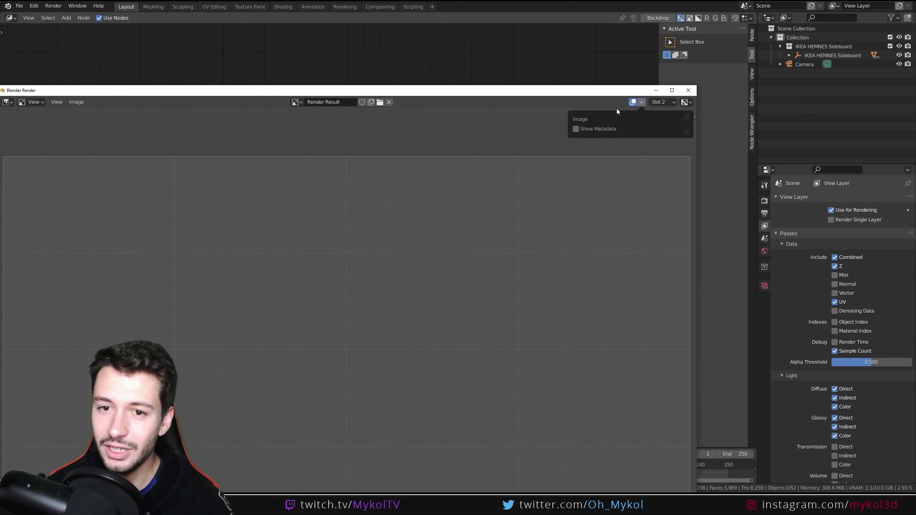
pyautogui.click(658, 103)
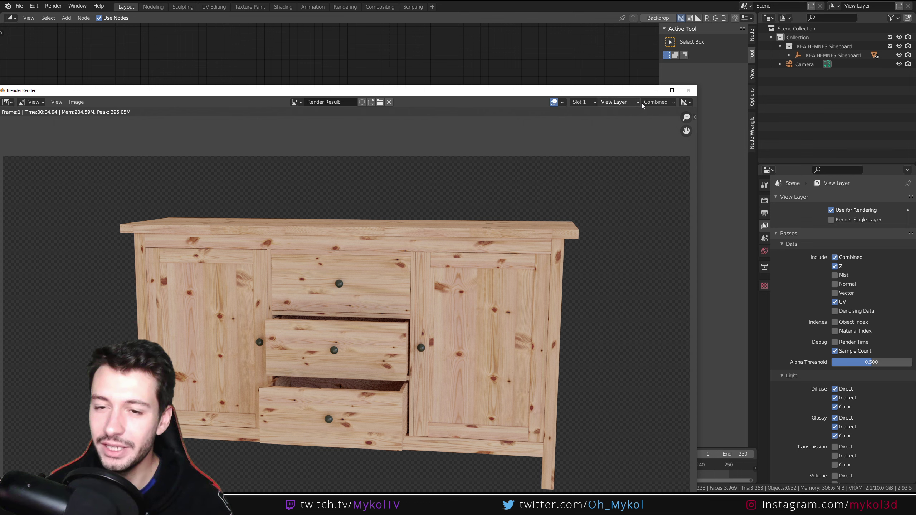
pyautogui.click(656, 102)
pyautogui.click(625, 102)
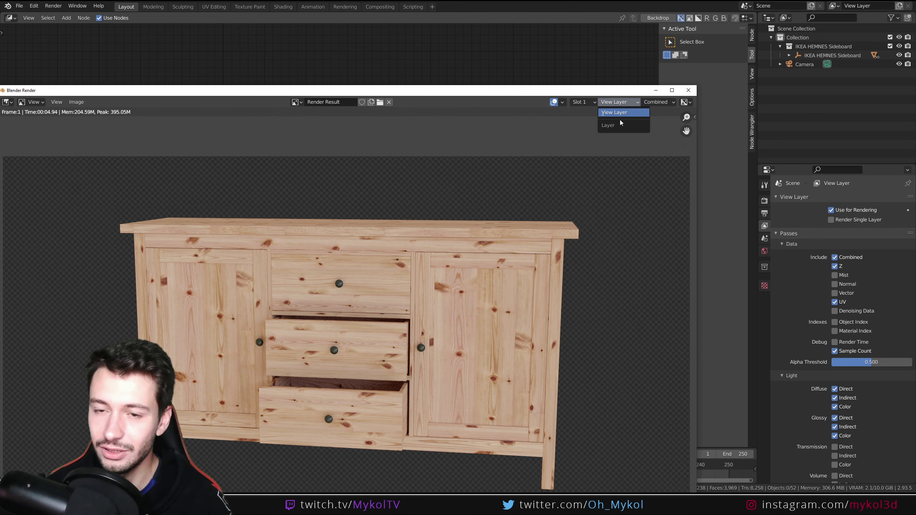
# Spread Render Layers far left and Composite far right so their link runs long
pyautogui.moveTo(533, 91); pyautogui.dragTo(584, 206)
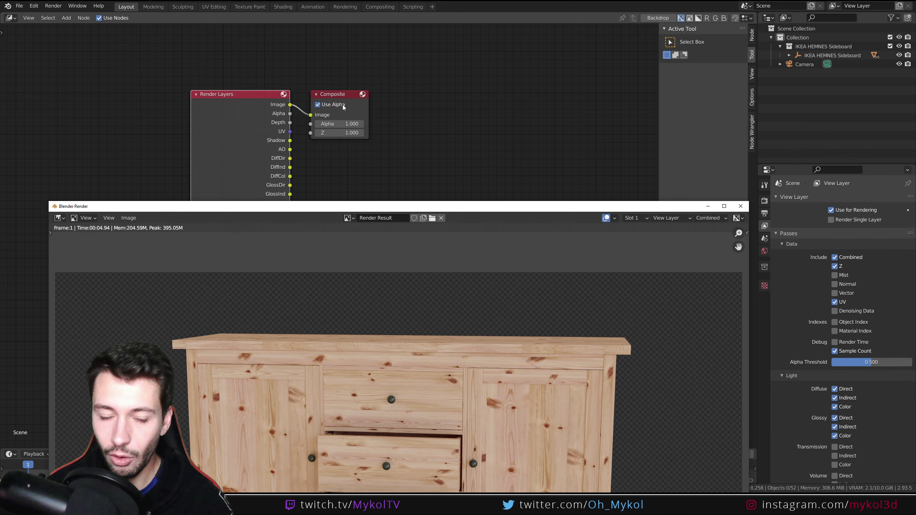
pyautogui.moveTo(238, 94); pyautogui.dragTo(183, 83)
pyautogui.moveTo(336, 94); pyautogui.dragTo(370, 75)
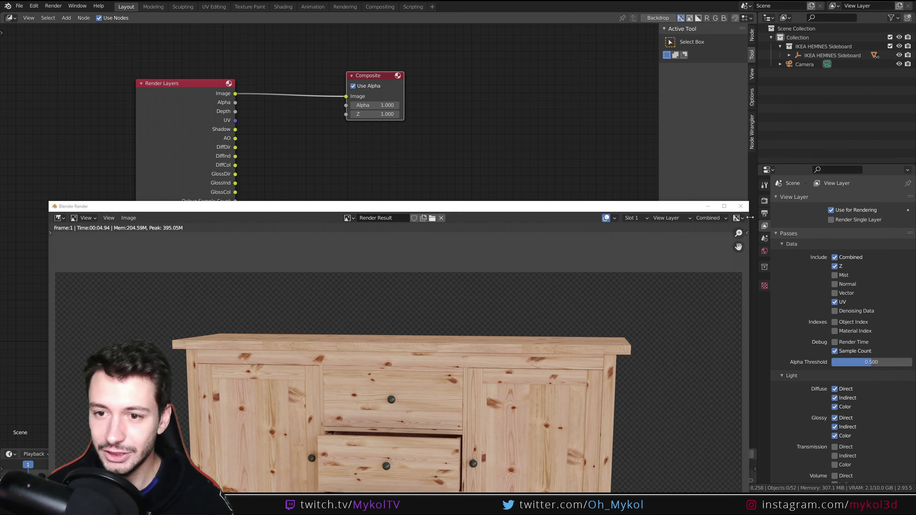
# Re-render the scene with F12 and view the View Layer's Combined pass
pyautogui.press('F12')
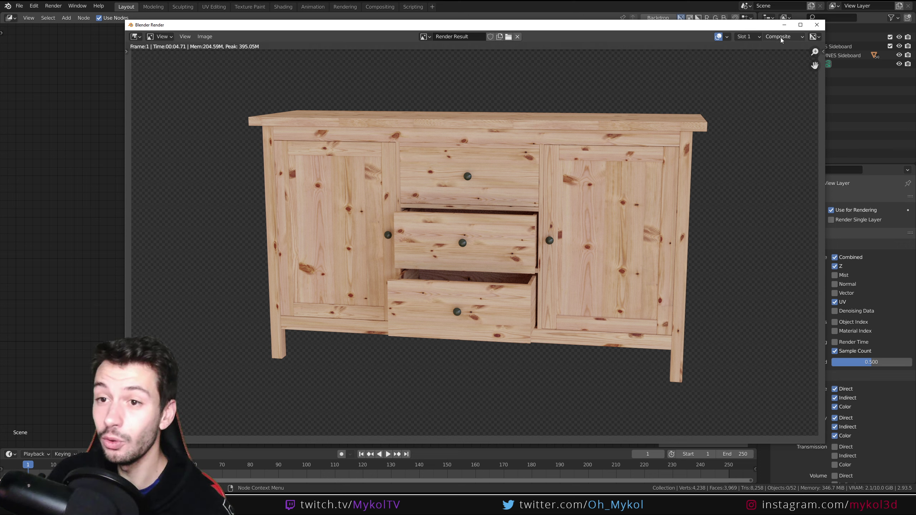
pyautogui.click(783, 37)
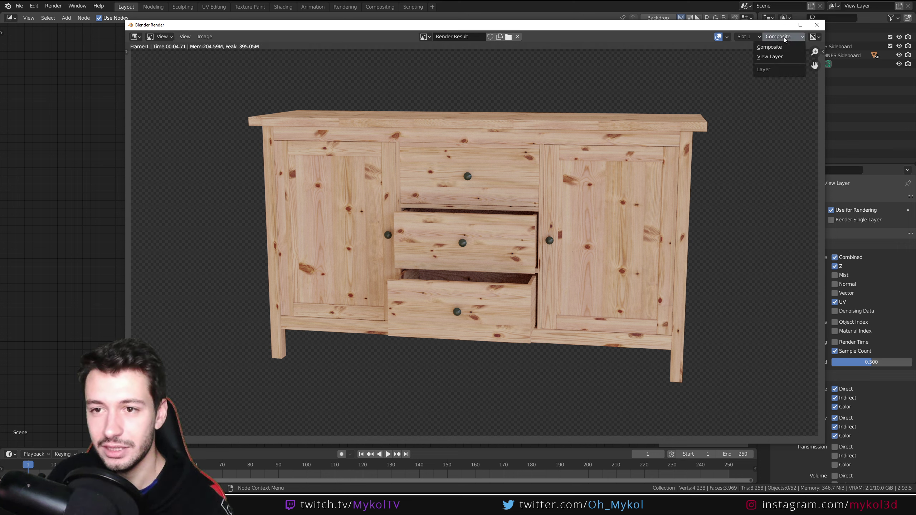
pyautogui.click(770, 57)
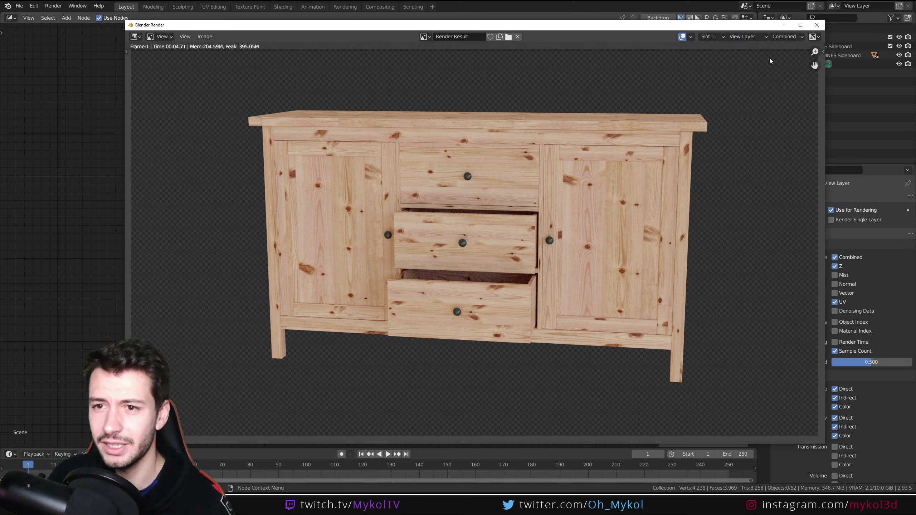
pyautogui.click(752, 37)
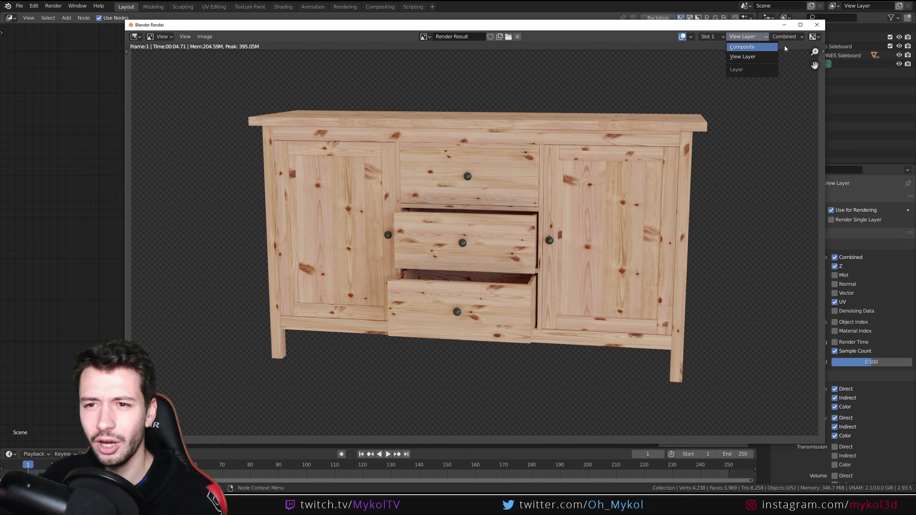
pyautogui.click(794, 36)
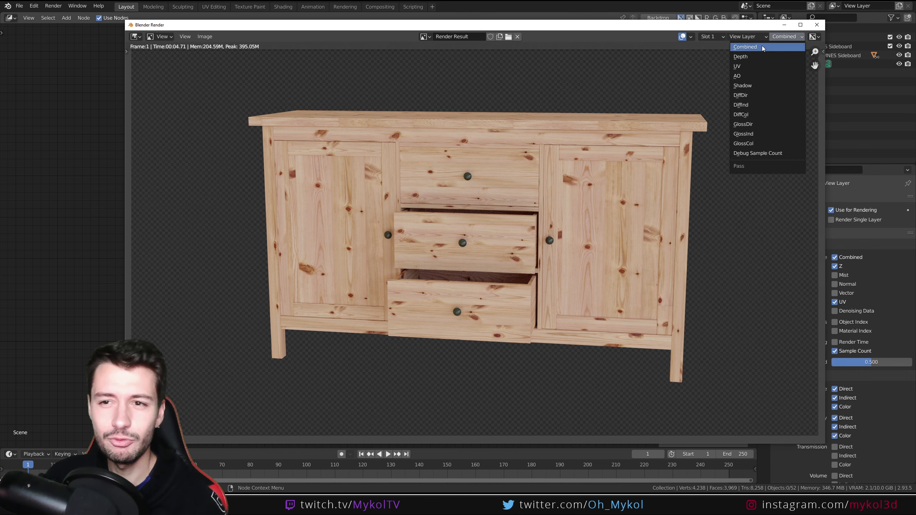
pyautogui.click(759, 43)
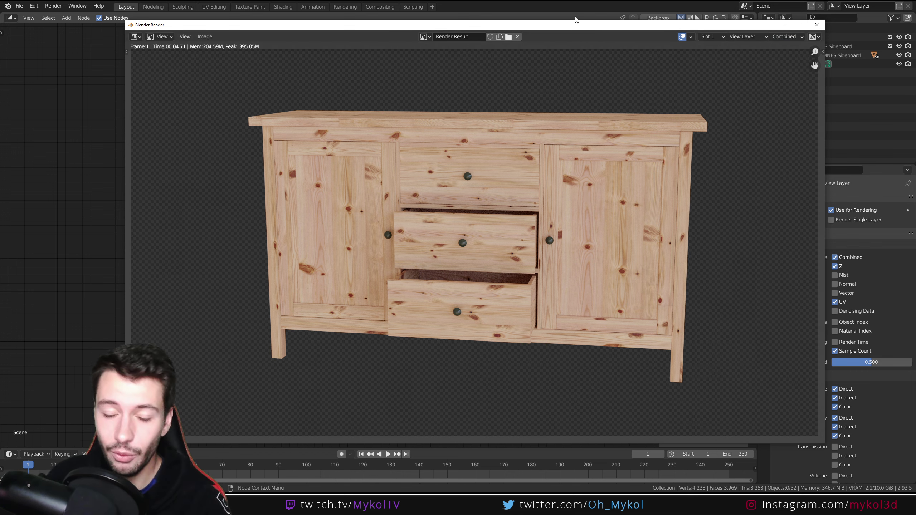
# Switch the render display to the Composite layer, then close the render window
pyautogui.moveTo(576, 22); pyautogui.dragTo(537, 199)
pyautogui.click(709, 214)
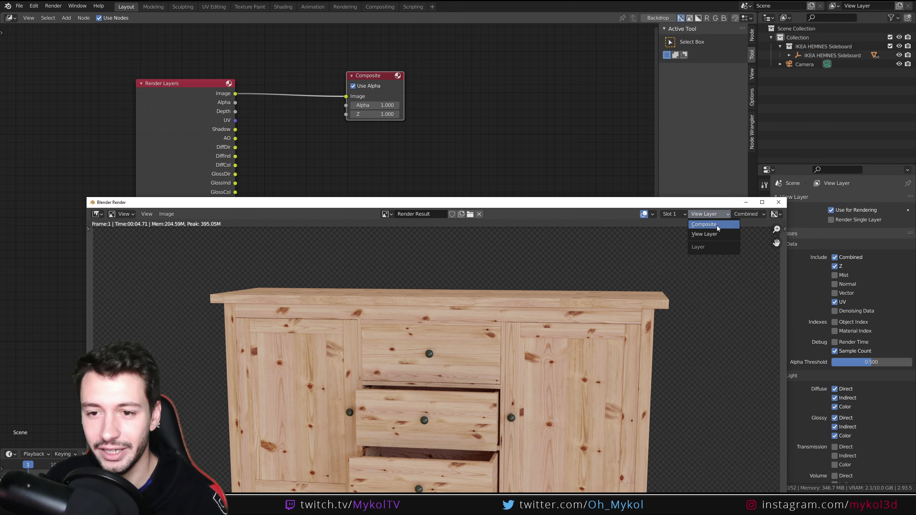
pyautogui.click(717, 226)
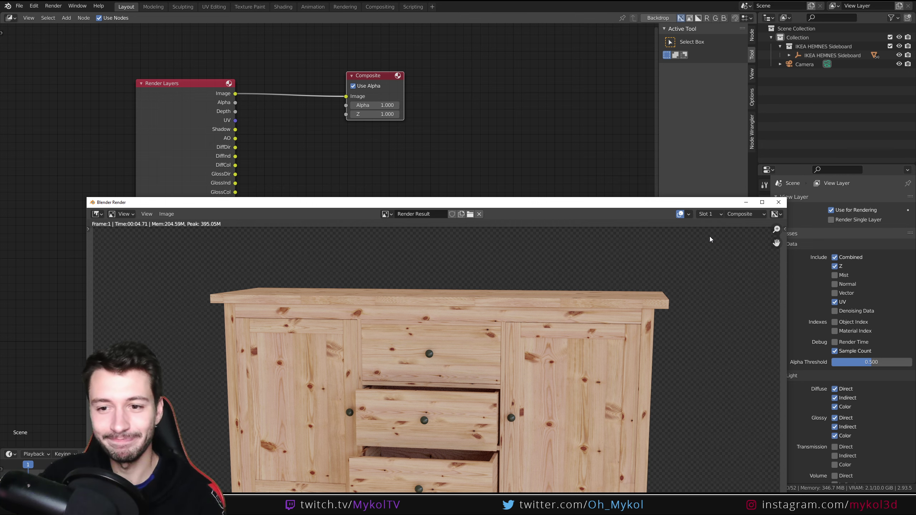
pyautogui.moveTo(515, 206); pyautogui.dragTo(454, 124)
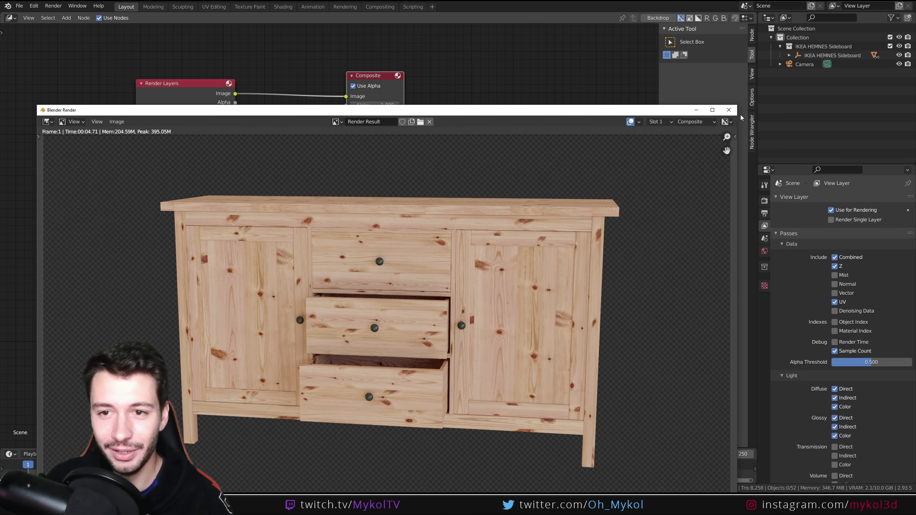
pyautogui.click(718, 119)
# Search 'bright' to add Bright/Contrast and drop it onto the Render Layers–Composite link
pyautogui.moveTo(381, 86); pyautogui.dragTo(482, 90)
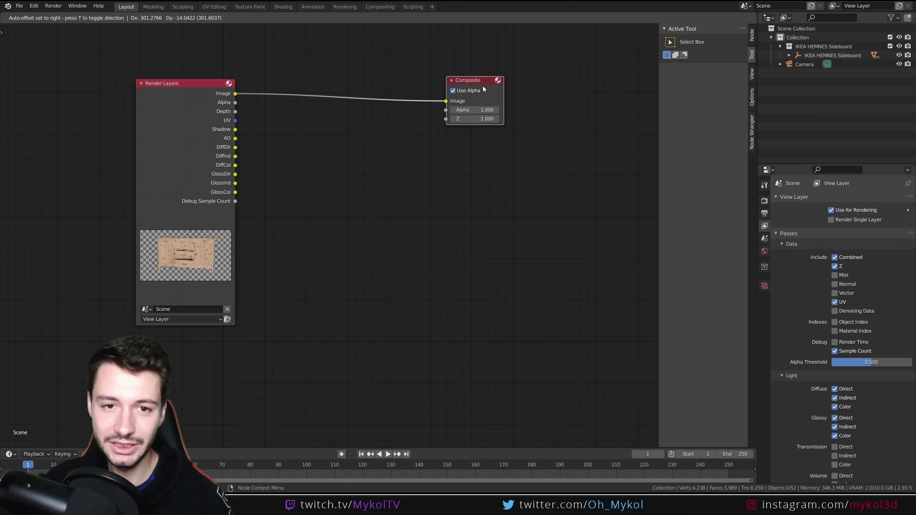
pyautogui.hotkey('shift', 'a')
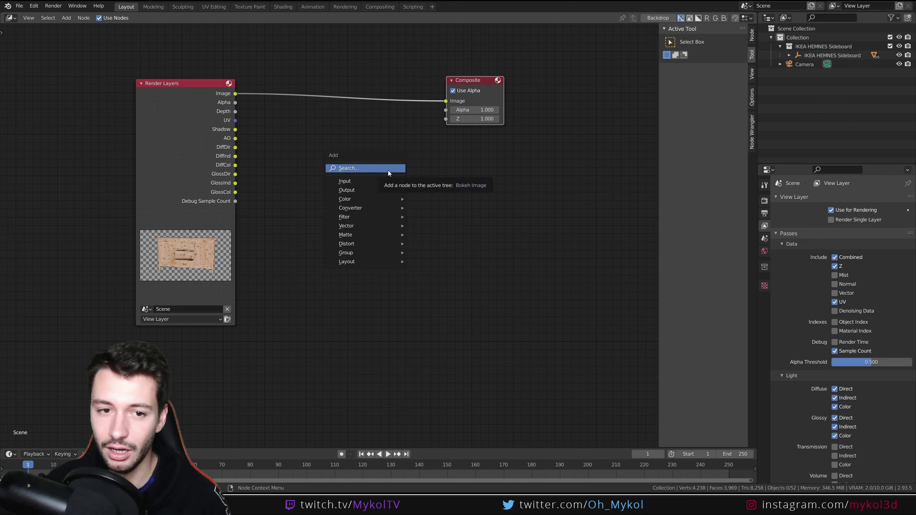
pyautogui.click(386, 171)
pyautogui.write('bright')
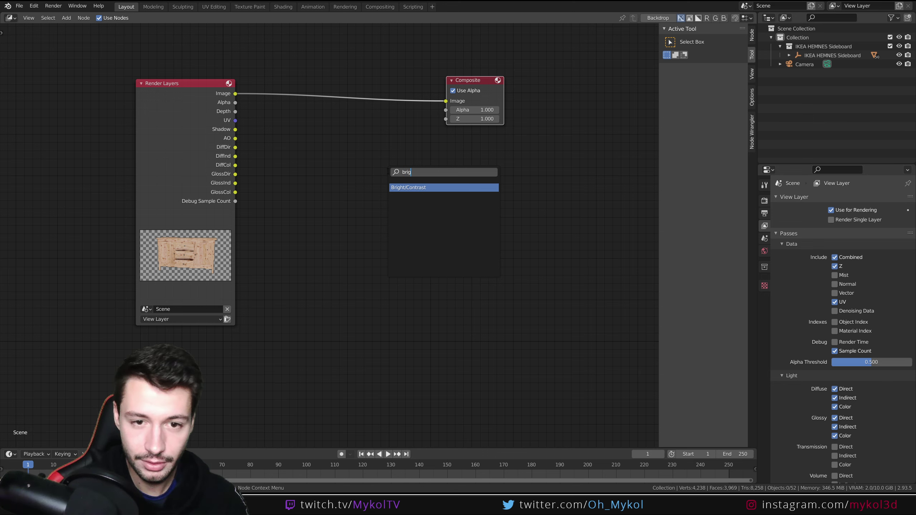
pyautogui.press('Return')
pyautogui.click(352, 83)
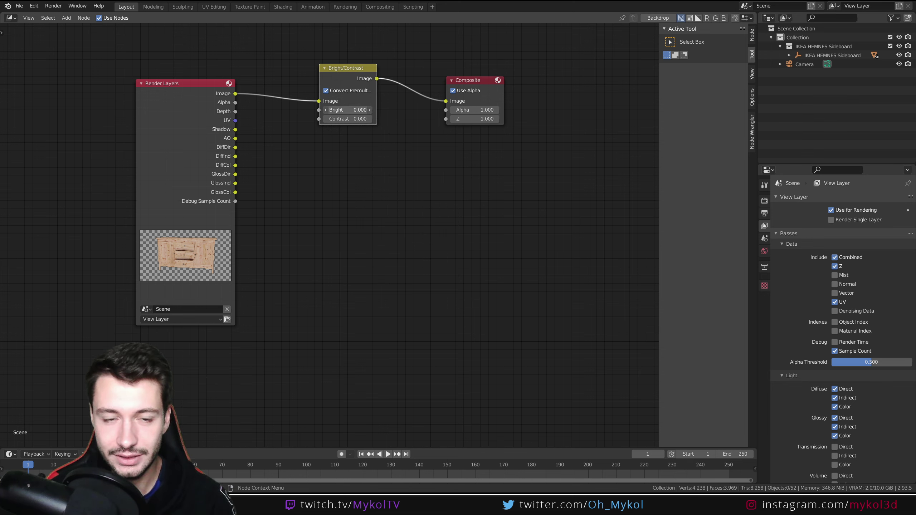
pyautogui.click(349, 109)
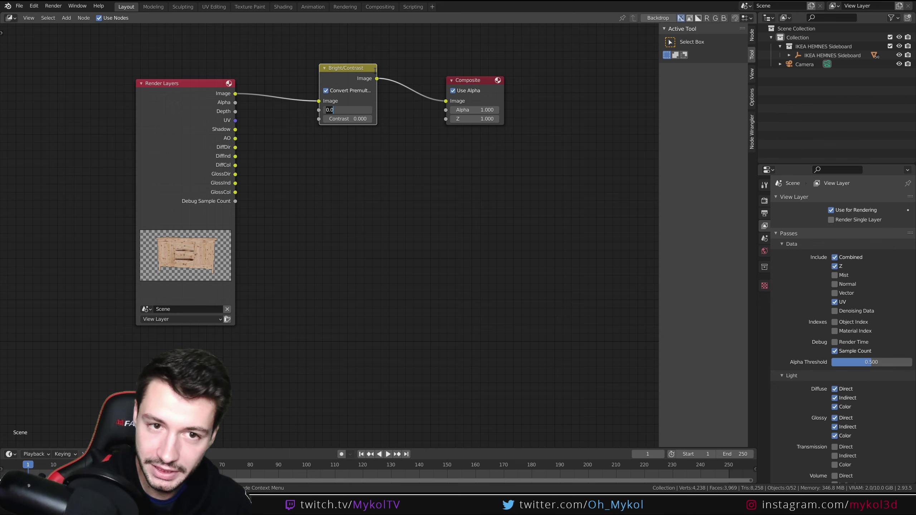
pyautogui.write('20.000')
# Review the last render with F11, toggling View Layer and Composite, then close it
pyautogui.press('F11')
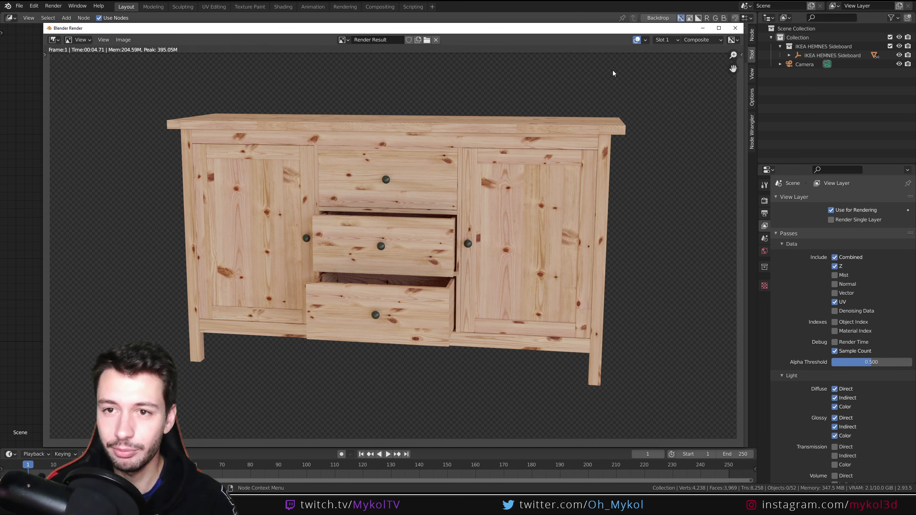
pyautogui.click(705, 41)
pyautogui.click(695, 60)
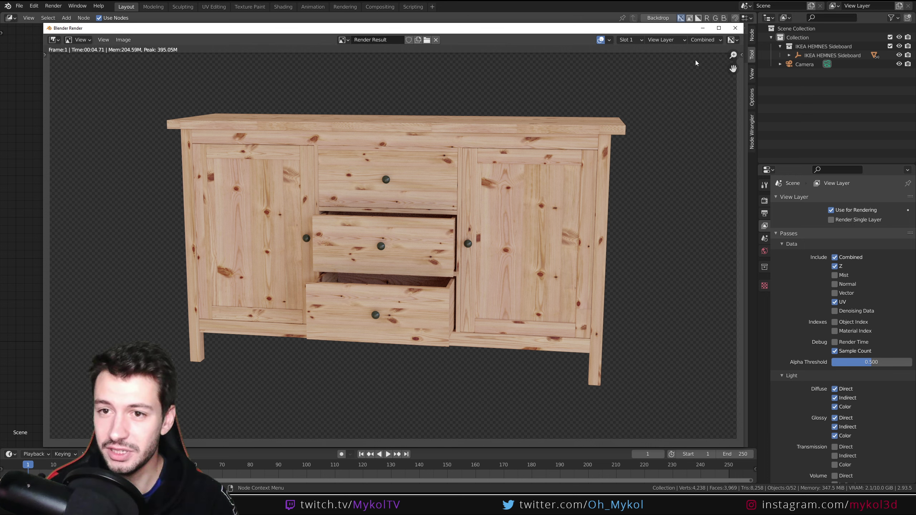
pyautogui.click(700, 38)
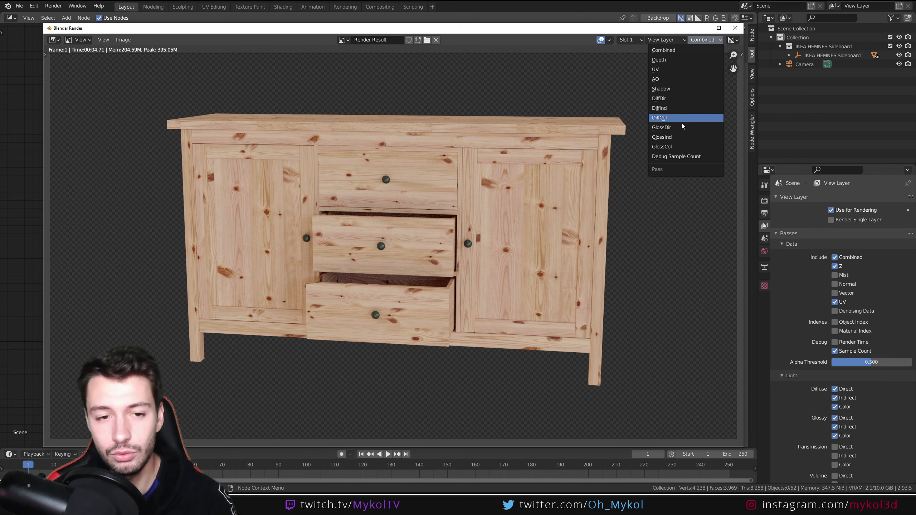
pyautogui.click(671, 40)
pyautogui.click(670, 50)
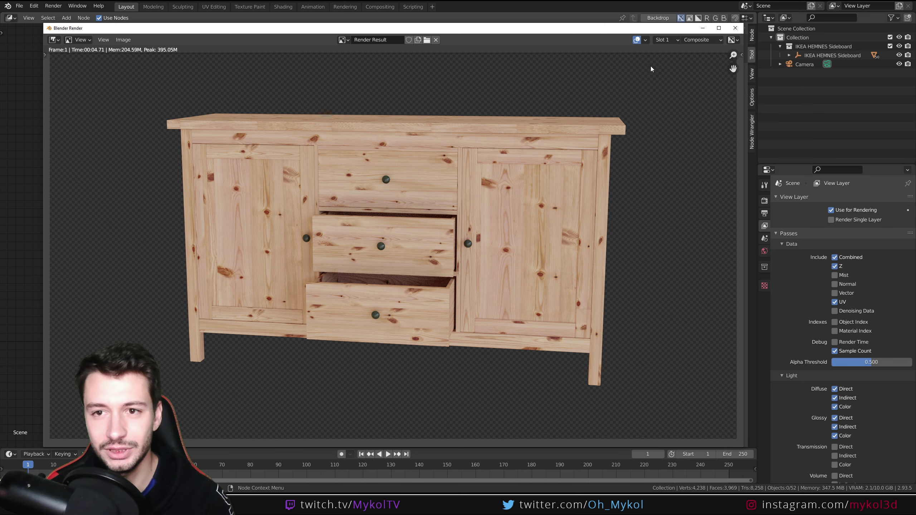
pyautogui.moveTo(484, 40)
pyautogui.mouseDown()
pyautogui.moveTo(474, 275)
pyautogui.moveTo(457, 107)
pyautogui.mouseUp()
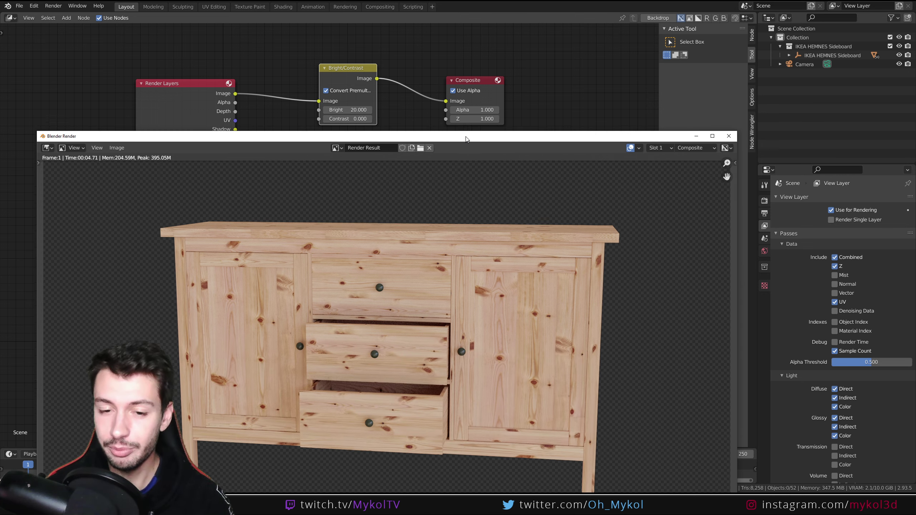
pyautogui.click(720, 98)
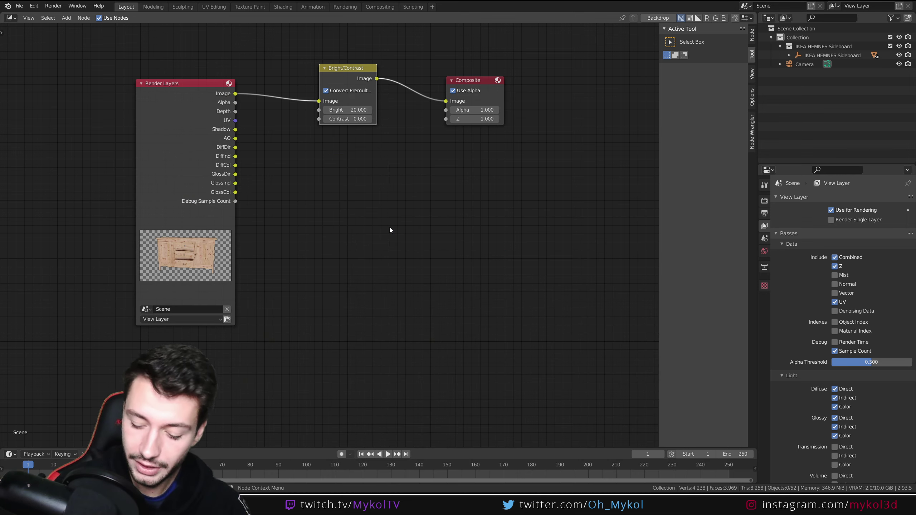
# Re-render with Bright 20 and view the uncomposited View Layer image
pyautogui.press('F12')
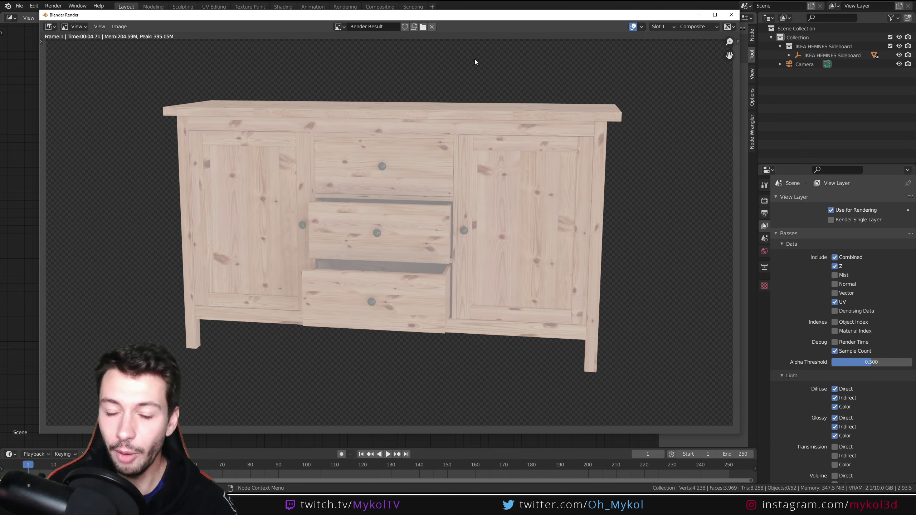
pyautogui.moveTo(499, 19)
pyautogui.mouseDown()
pyautogui.moveTo(683, 199)
pyautogui.moveTo(618, 139)
pyautogui.moveTo(617, 178)
pyautogui.mouseUp()
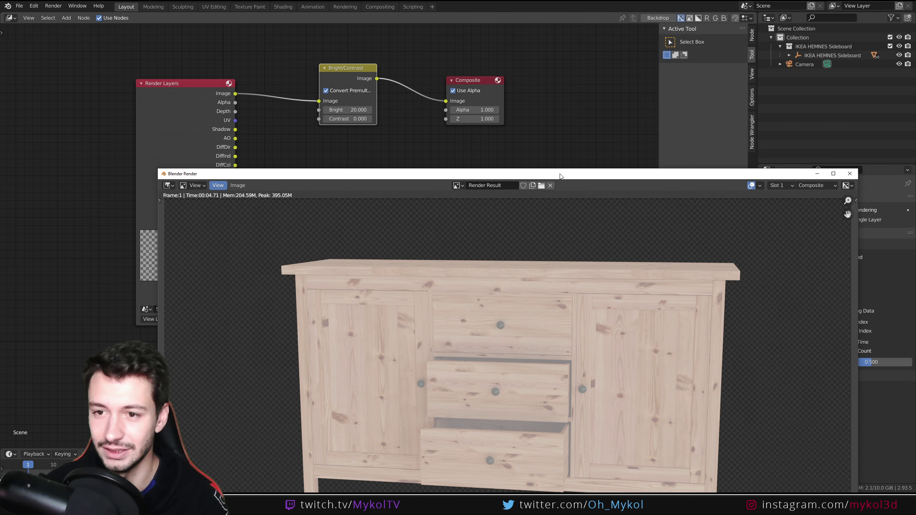
pyautogui.moveTo(560, 176); pyautogui.dragTo(477, 43)
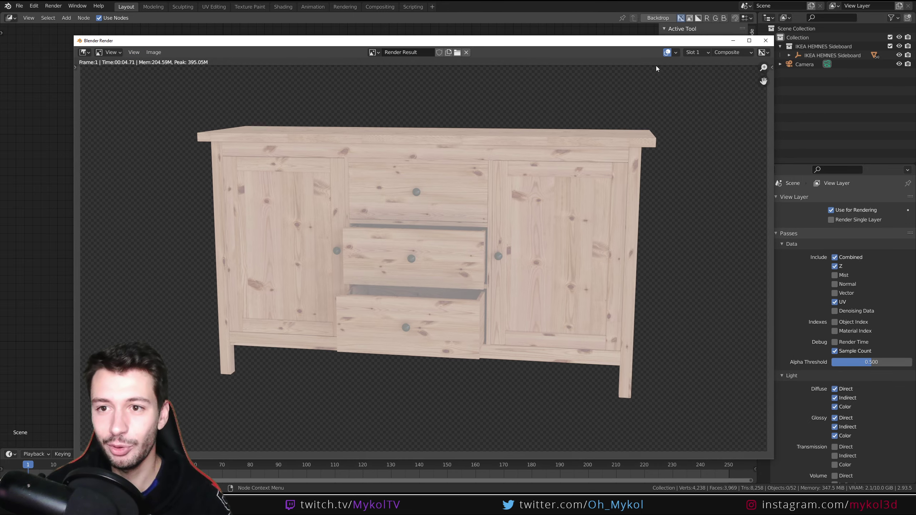
pyautogui.click(728, 53)
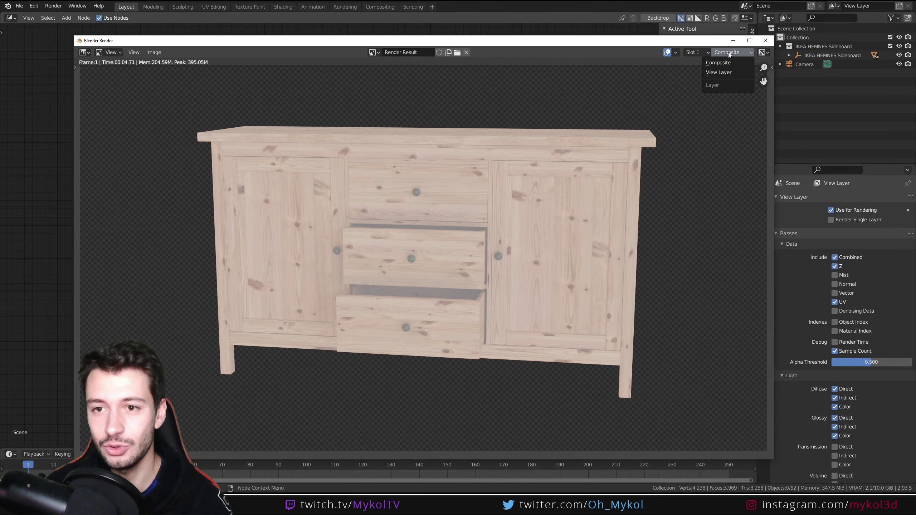
pyautogui.click(722, 72)
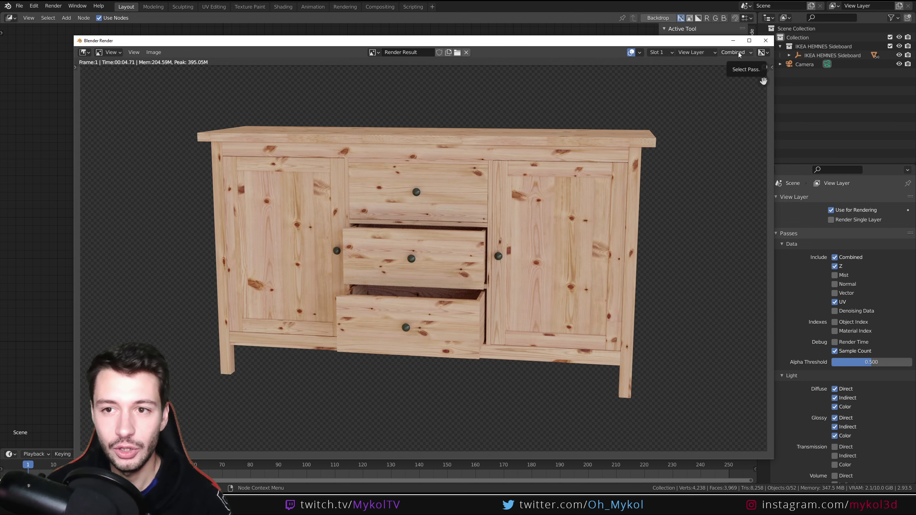
# Compare View Layer against the brightened Composite, leaving Composite shown
pyautogui.moveTo(588, 46); pyautogui.dragTo(610, 261)
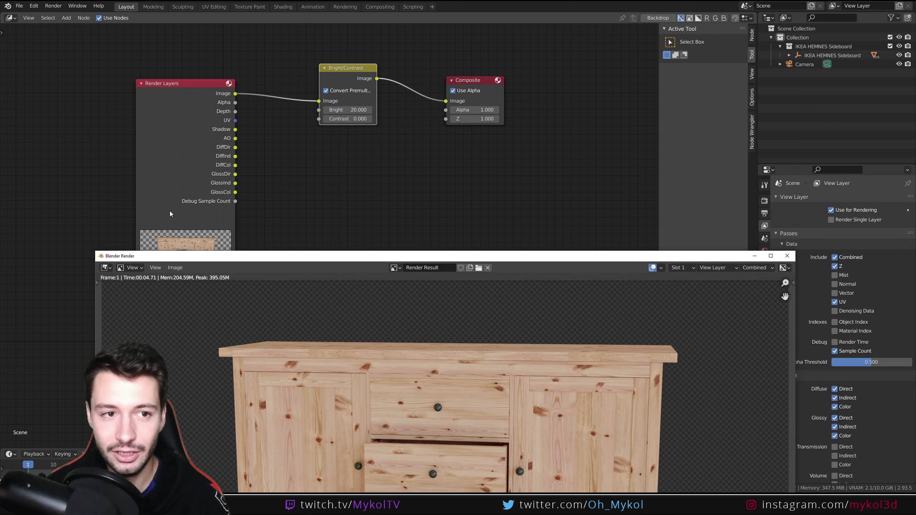
pyautogui.moveTo(348, 256); pyautogui.dragTo(339, 75)
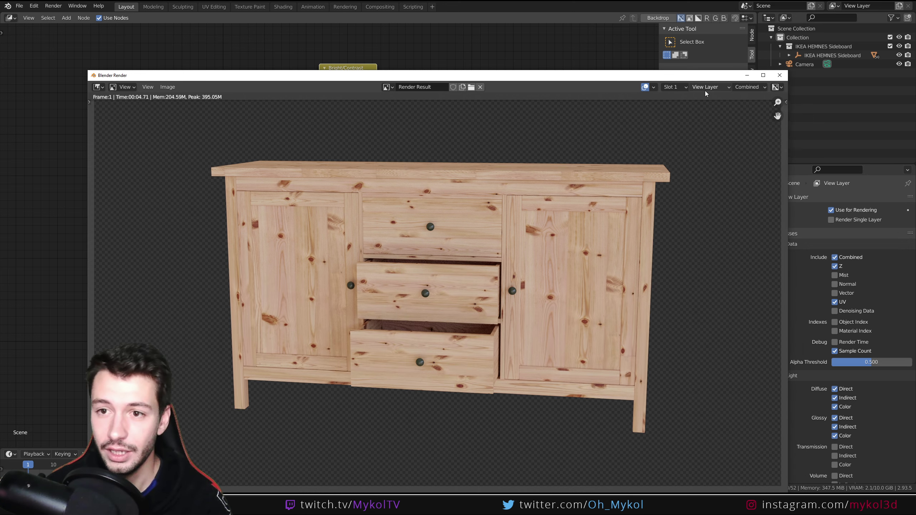
pyautogui.click(745, 88)
pyautogui.click(721, 97)
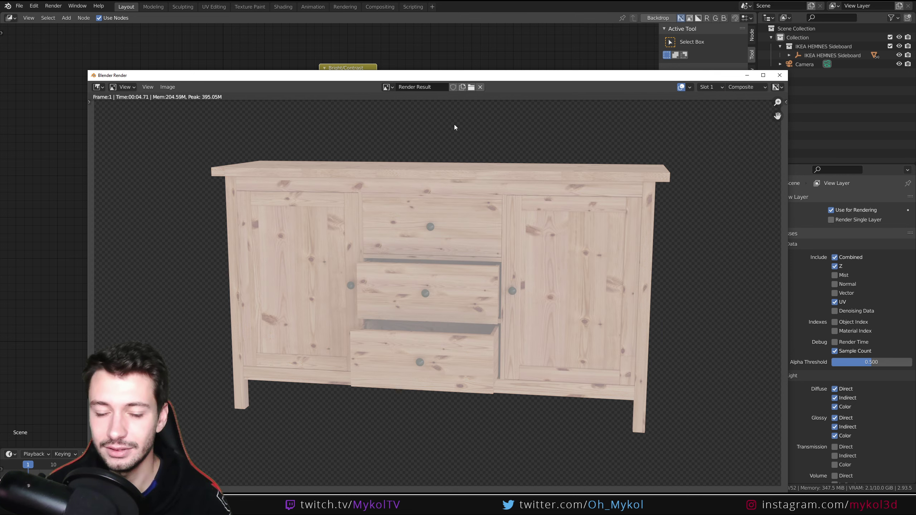
pyautogui.moveTo(492, 75); pyautogui.dragTo(459, 175)
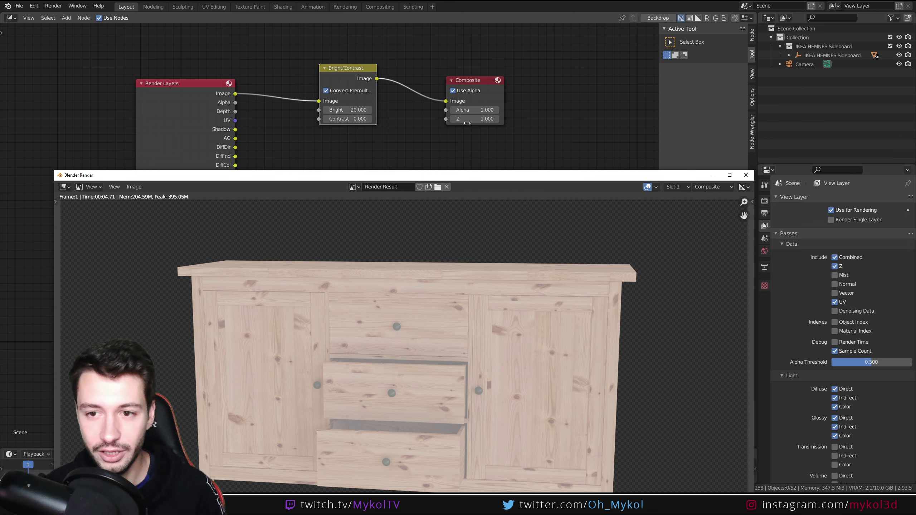
pyautogui.click(708, 209)
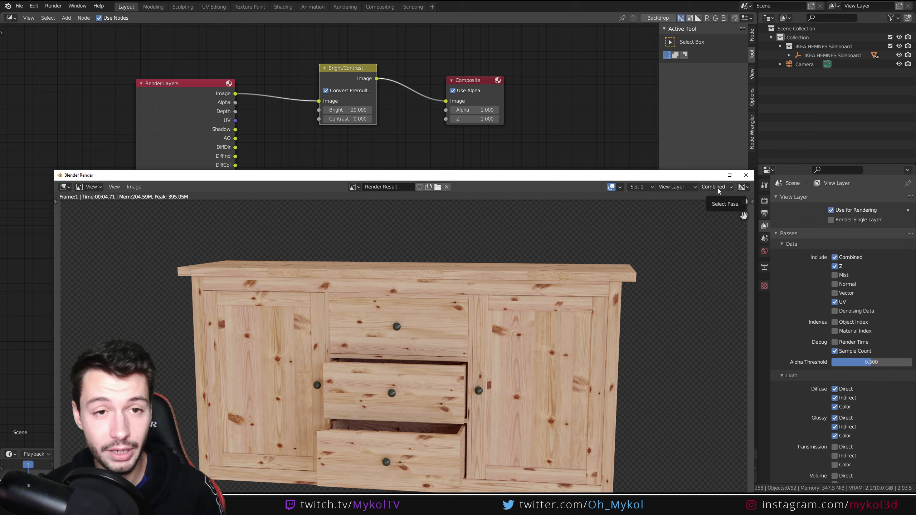
pyautogui.click(707, 185)
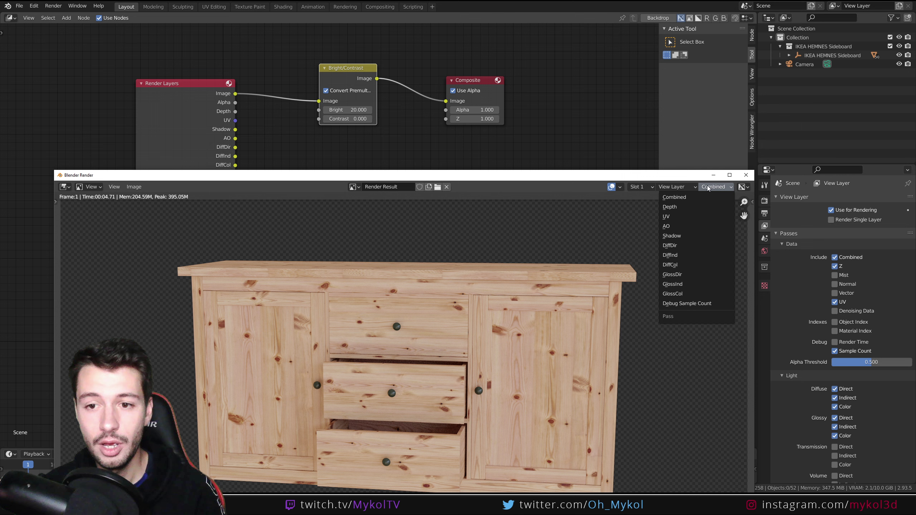
pyautogui.click(671, 186)
pyautogui.click(674, 197)
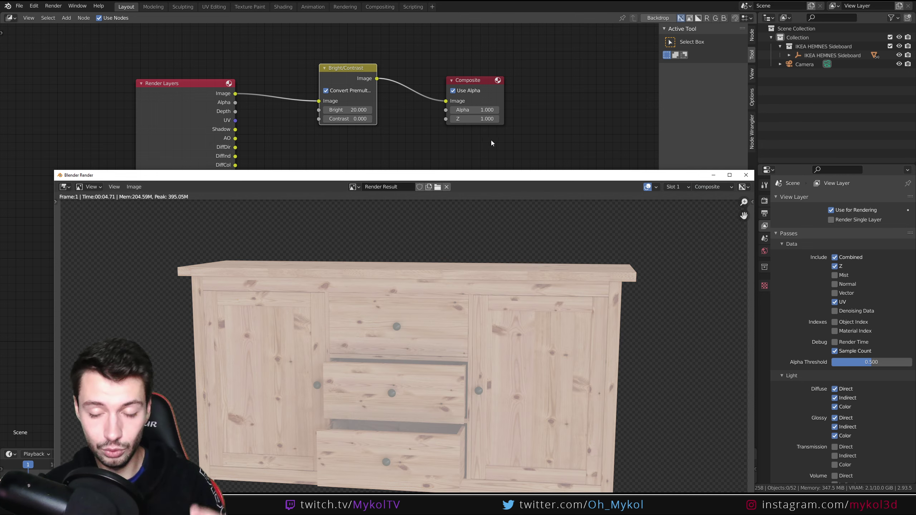
# Drag the Bright value down to about 8.4 while watching the live render result
pyautogui.moveTo(697, 180); pyautogui.dragTo(678, 169)
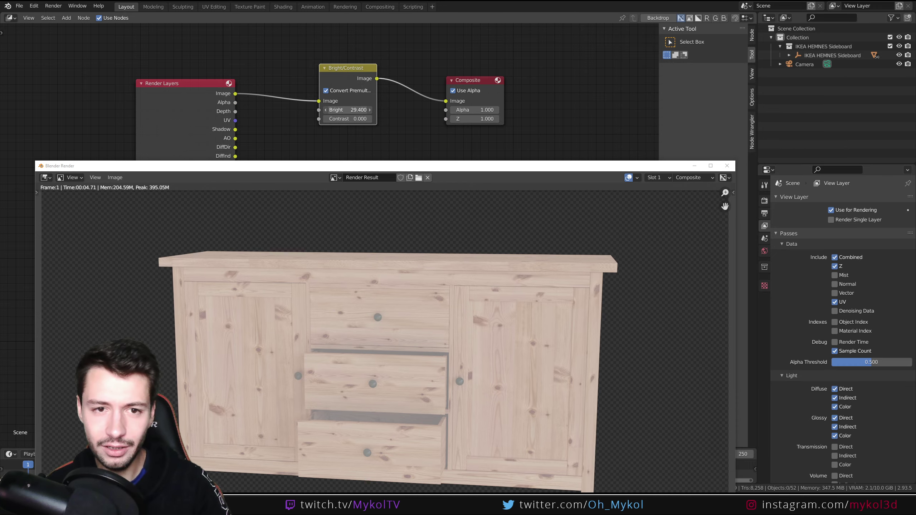
pyautogui.moveTo(348, 110); pyautogui.dragTo(365, 110)
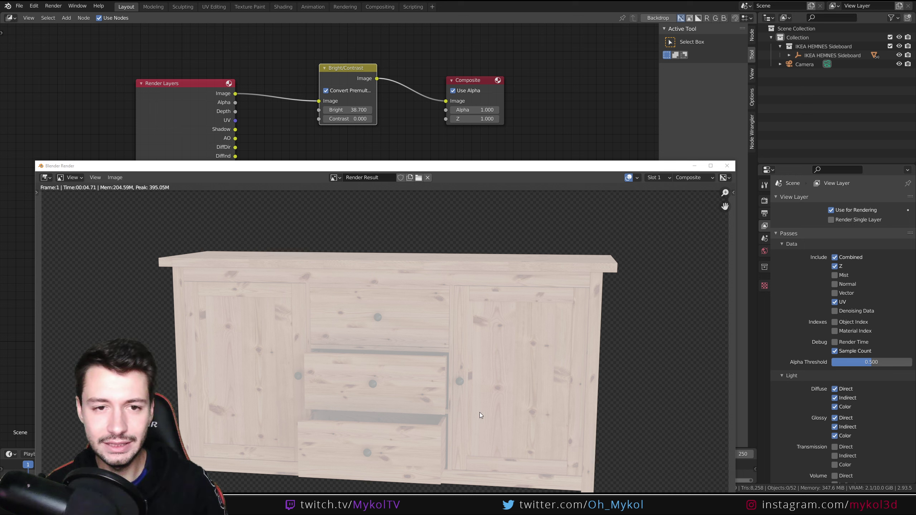
pyautogui.moveTo(355, 109); pyautogui.dragTo(357, 111)
pyautogui.write('5.100')
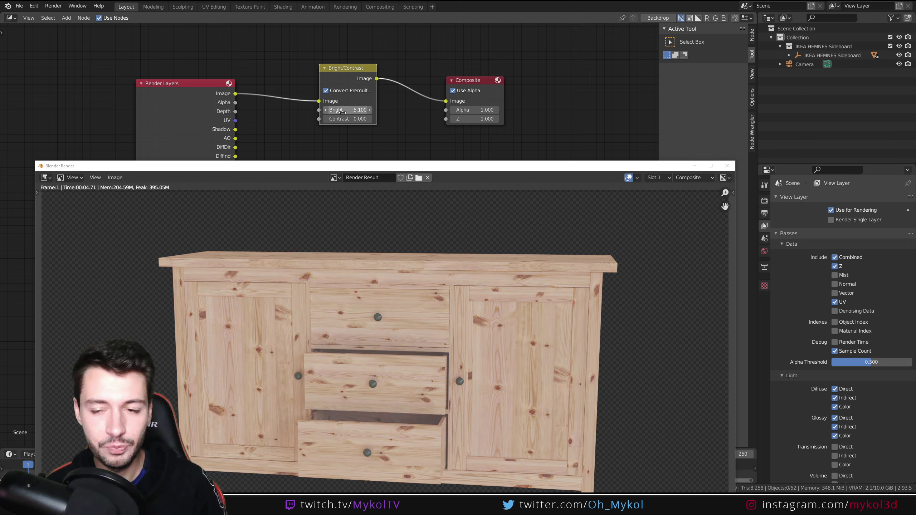
pyautogui.click(727, 166)
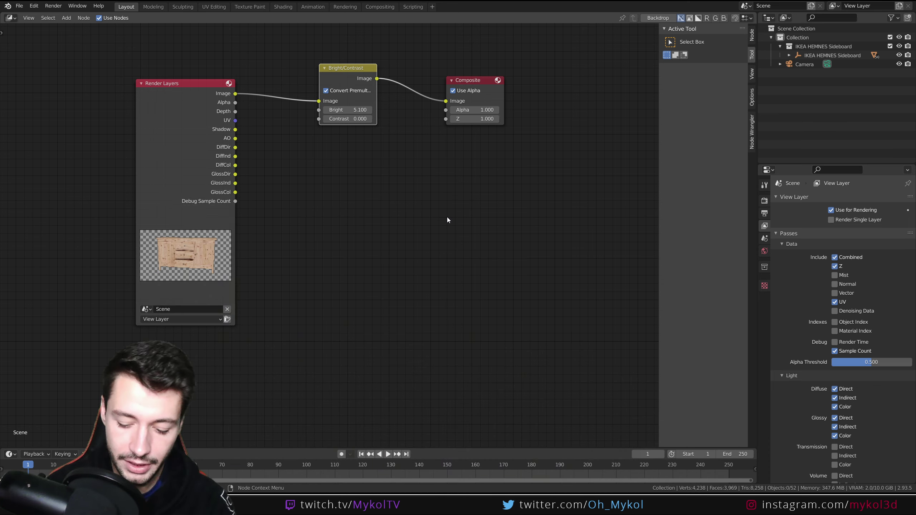
pyautogui.press('F11')
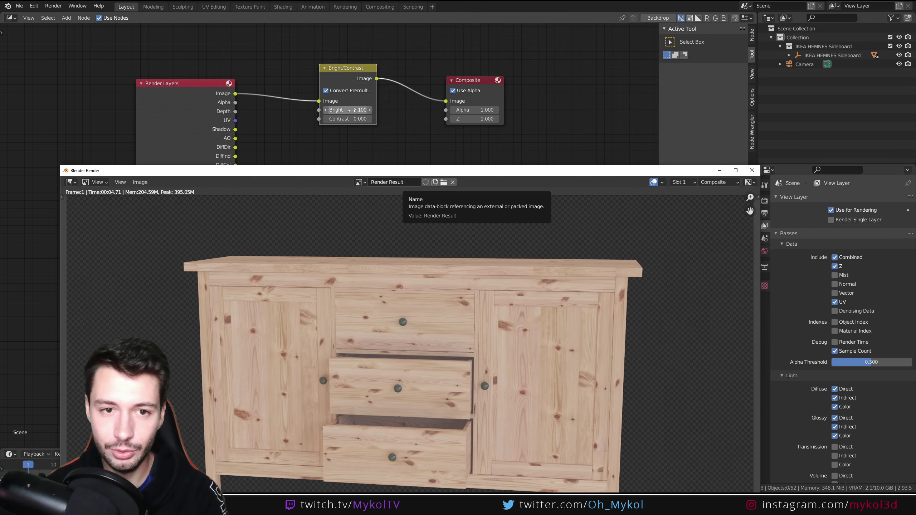
pyautogui.moveTo(352, 111)
pyautogui.mouseDown()
pyautogui.moveTo(343, 109)
pyautogui.moveTo(357, 110)
pyautogui.mouseUp()
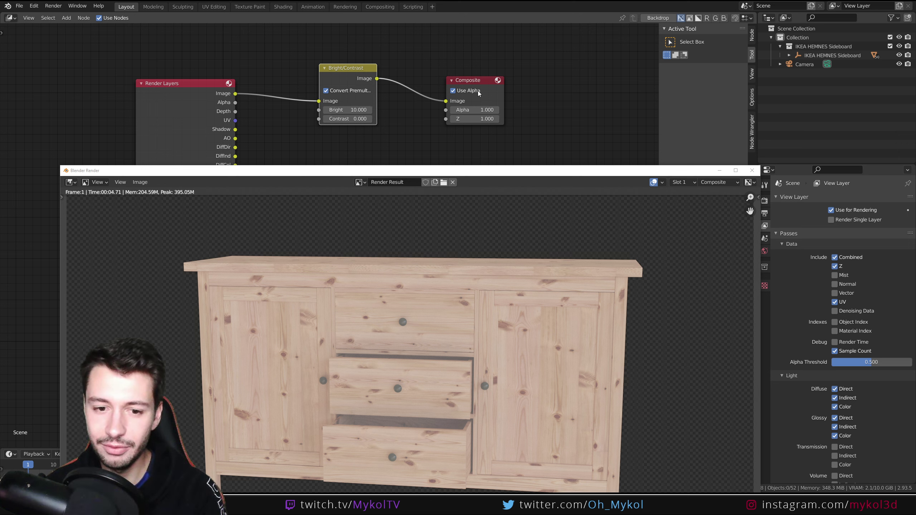
# Turn the Outliner into an Image Editor showing Render Result and widen it
pyautogui.click(764, 19)
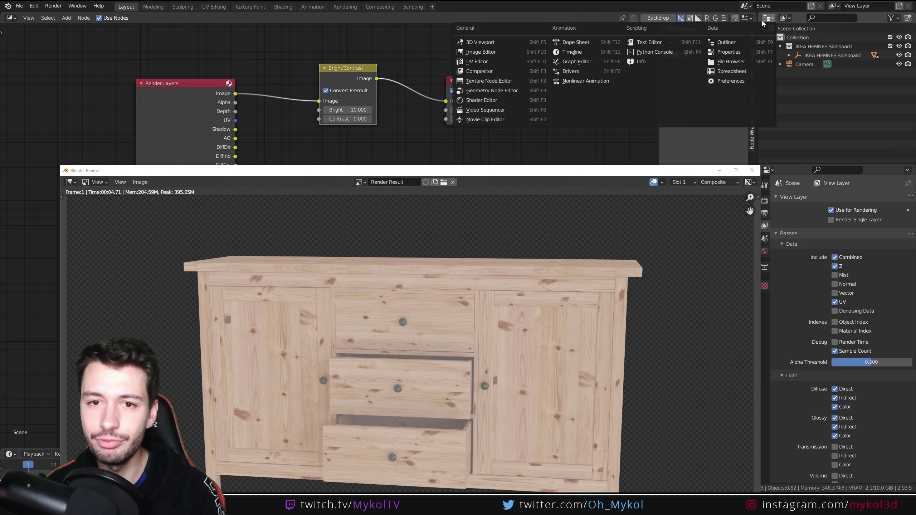
pyautogui.click(478, 52)
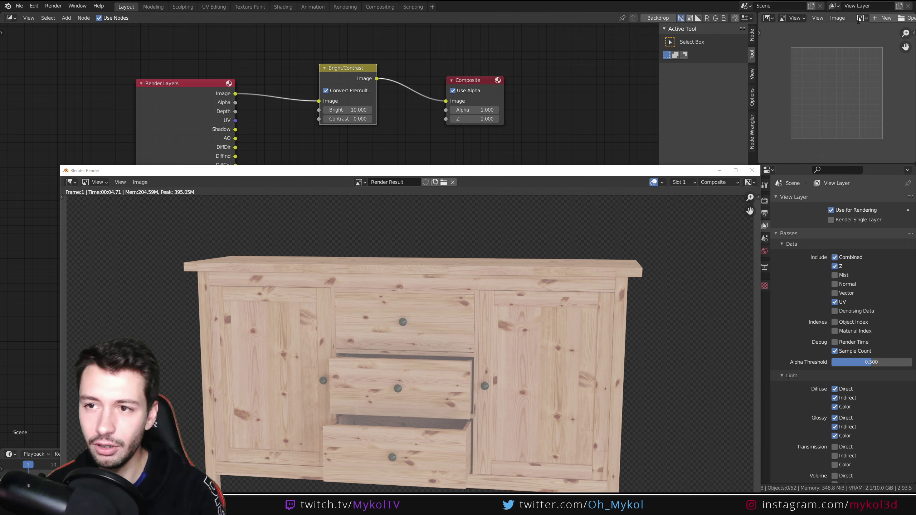
pyautogui.click(860, 20)
pyautogui.click(808, 65)
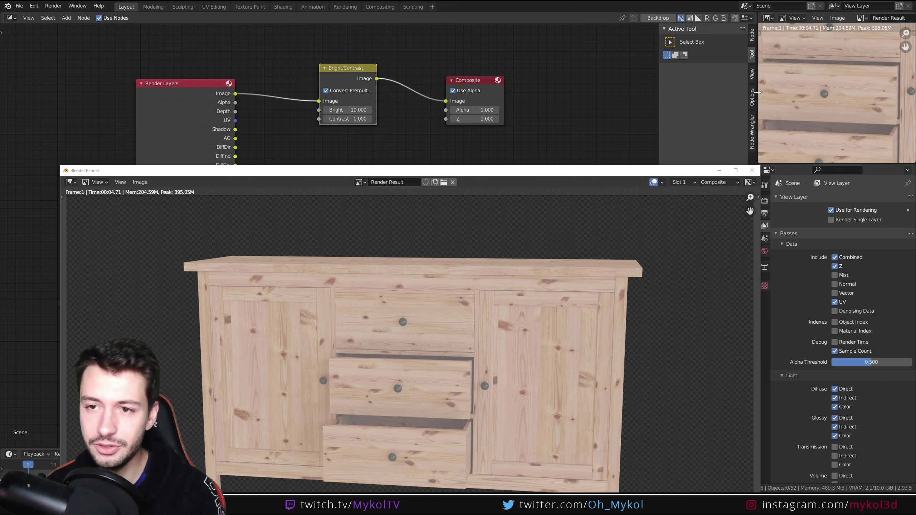
pyautogui.moveTo(758, 93); pyautogui.dragTo(548, 94)
# Close the render window, enlarge the image editor, and set Bright to 2.5
pyautogui.moveTo(243, 110); pyautogui.dragTo(253, 110)
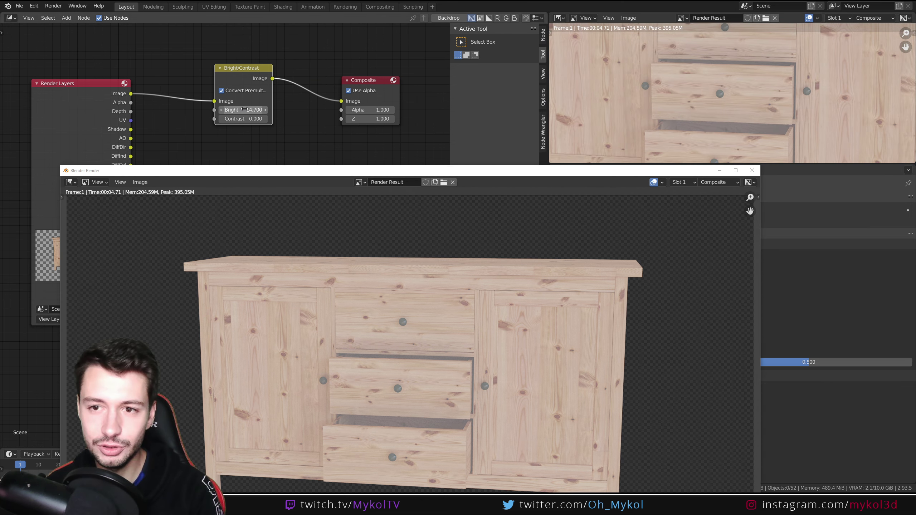
pyautogui.click(240, 111)
pyautogui.write('3')
pyautogui.press('Return')
pyautogui.scroll(-3, 768, 137)
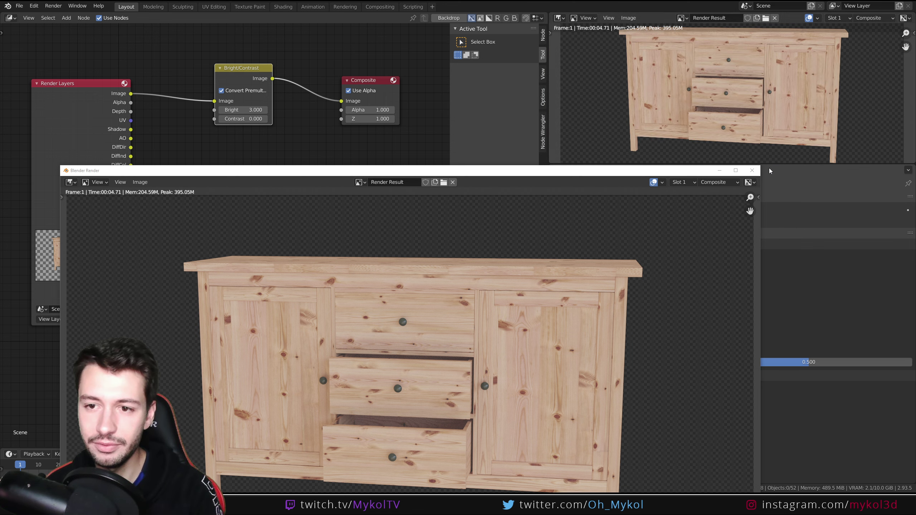
pyautogui.click(750, 173)
pyautogui.moveTo(750, 164); pyautogui.dragTo(750, 327)
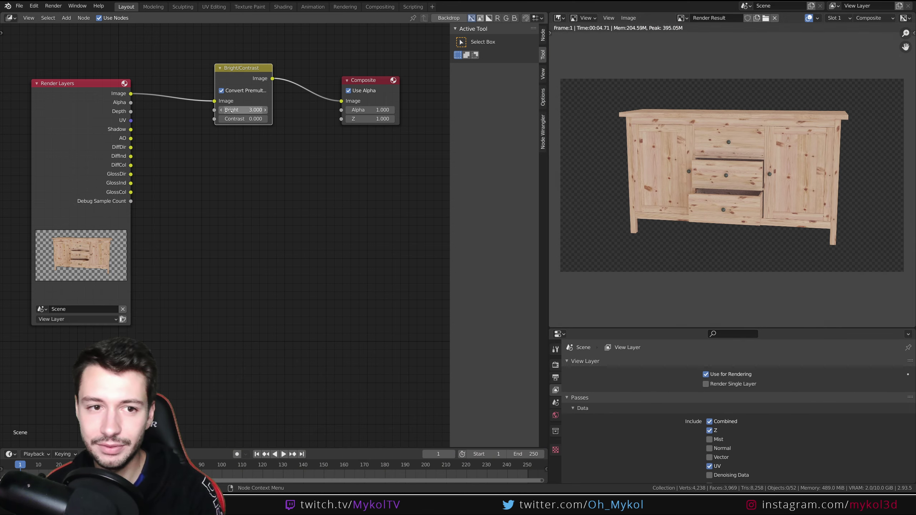
pyautogui.moveTo(243, 110); pyautogui.dragTo(253, 111)
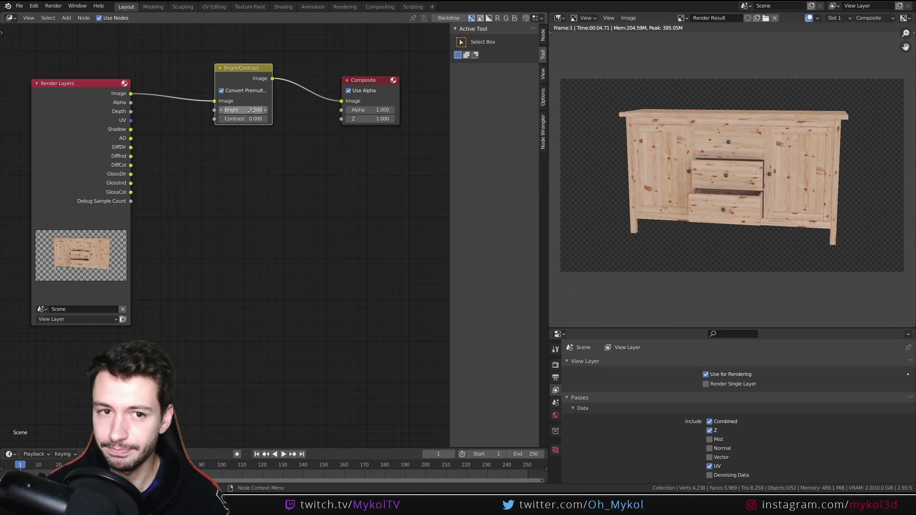
pyautogui.moveTo(371, 84); pyautogui.dragTo(379, 69)
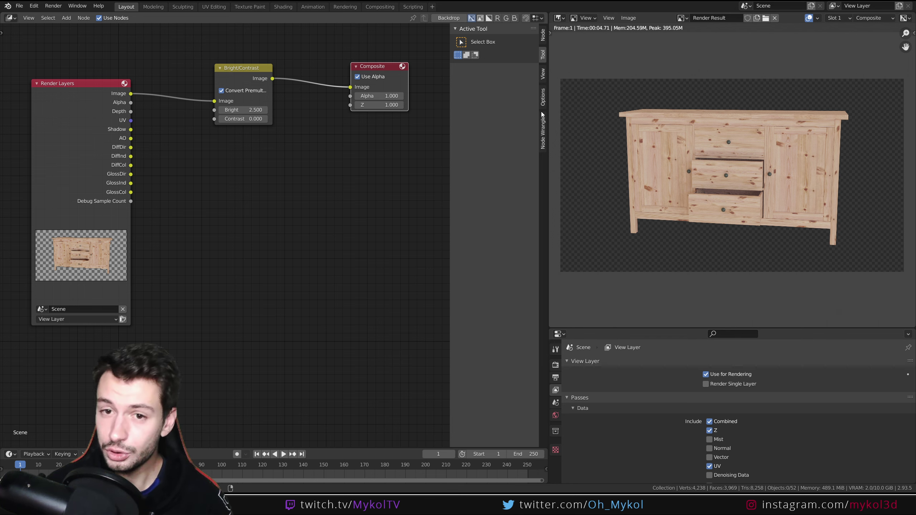
pyautogui.moveTo(549, 113); pyautogui.dragTo(674, 109)
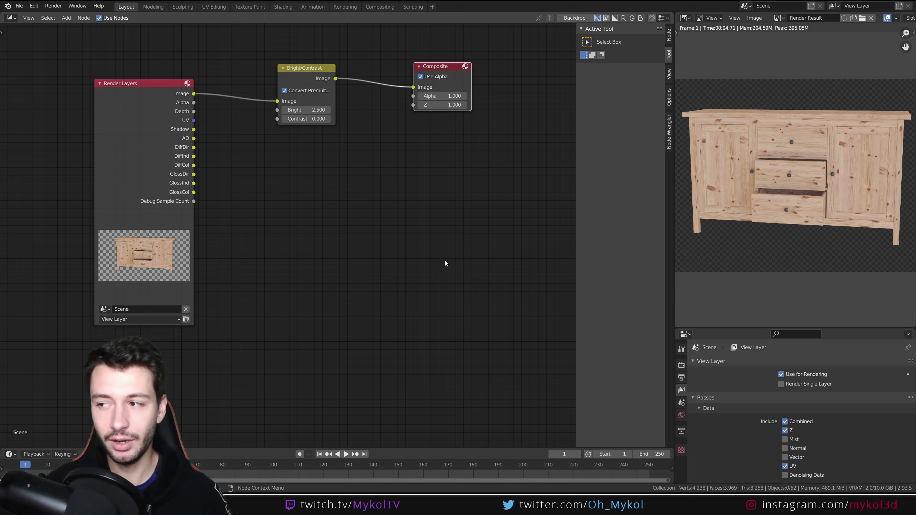
# Add a Viewer node fed by Render Layers' Image and enable the Backdrop
pyautogui.hotkey('shift', 'a')
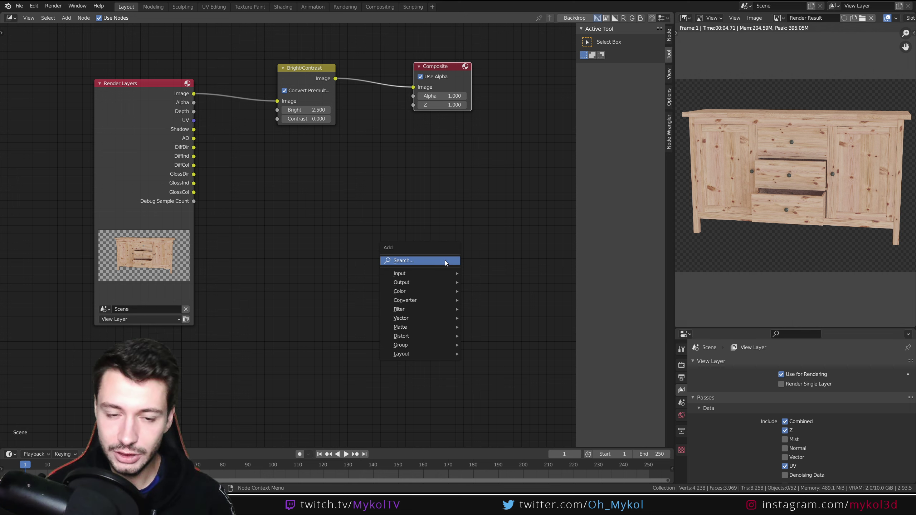
pyautogui.click(445, 260)
pyautogui.write('v')
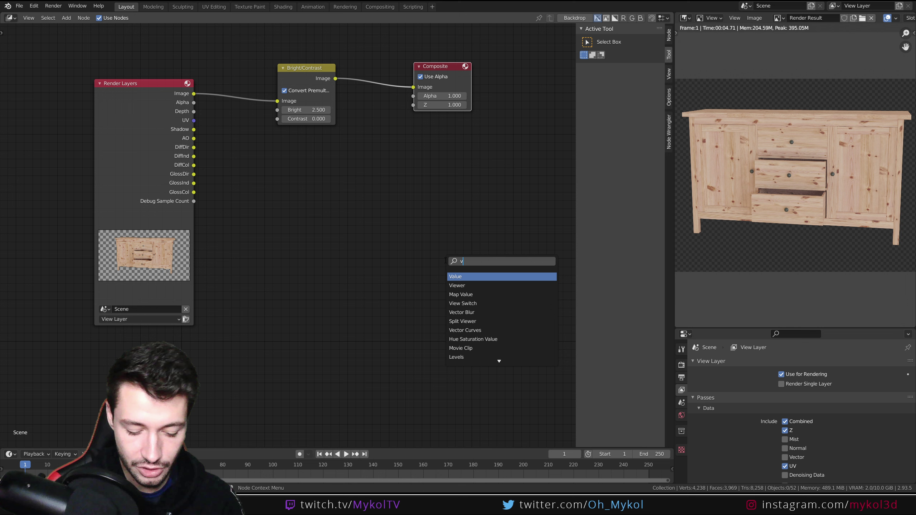
pyautogui.write('iew')
pyautogui.click(511, 277)
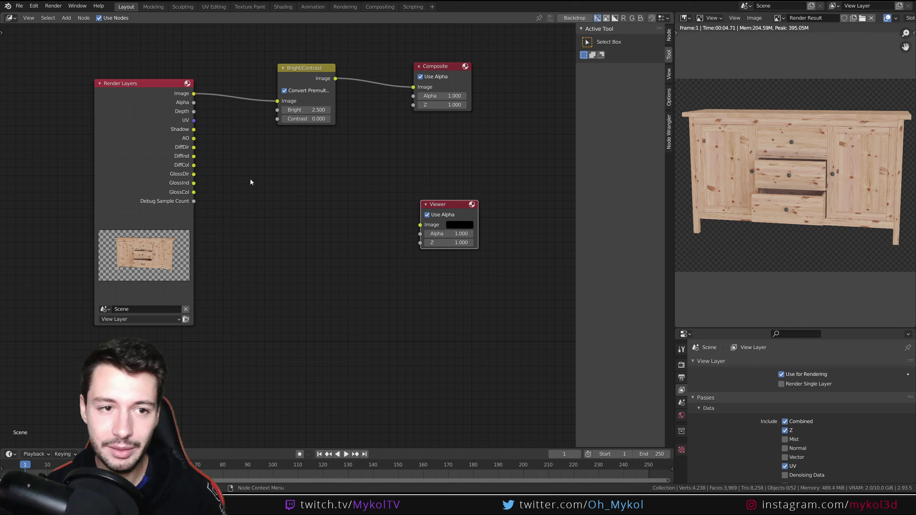
pyautogui.moveTo(194, 94); pyautogui.dragTo(420, 225)
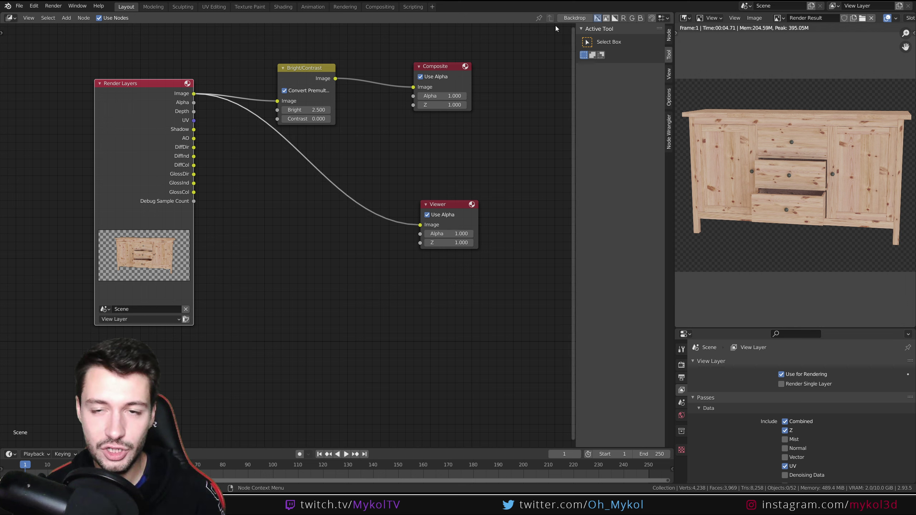
pyautogui.click(581, 19)
# Rearrange the nodes around the backdrop and raise Bright to 20.6
pyautogui.moveTo(162, 86); pyautogui.dragTo(107, 117)
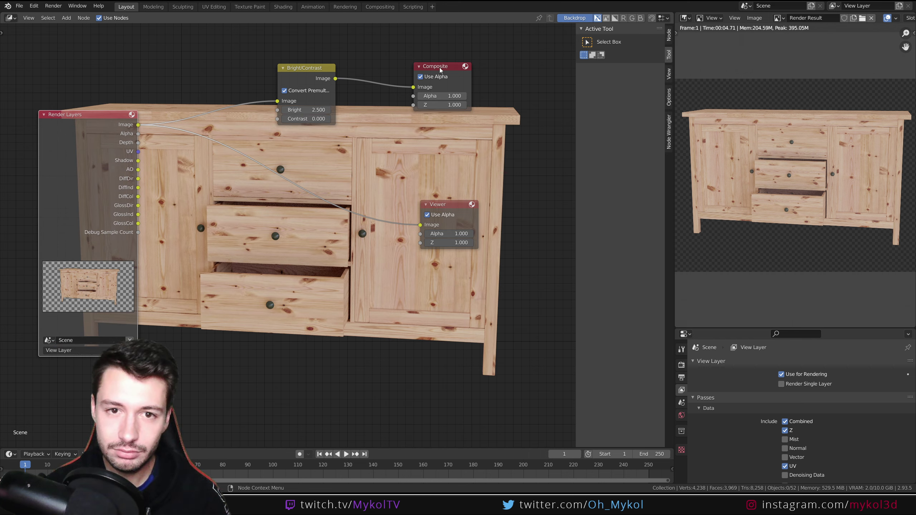
pyautogui.moveTo(439, 67); pyautogui.dragTo(462, 46)
pyautogui.moveTo(306, 68); pyautogui.dragTo(309, 34)
pyautogui.moveTo(307, 75)
pyautogui.mouseDown()
pyautogui.moveTo(361, 74)
pyautogui.moveTo(339, 75)
pyautogui.mouseUp()
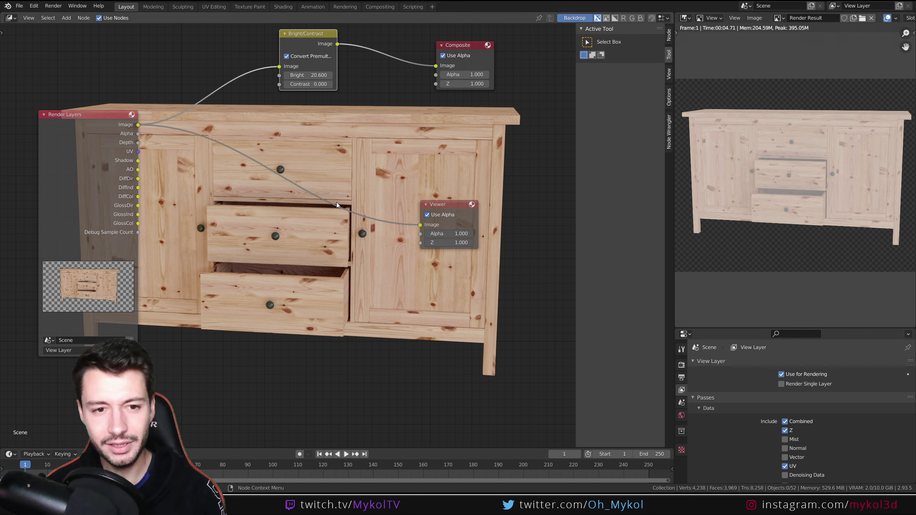
pyautogui.moveTo(465, 212); pyautogui.dragTo(492, 375)
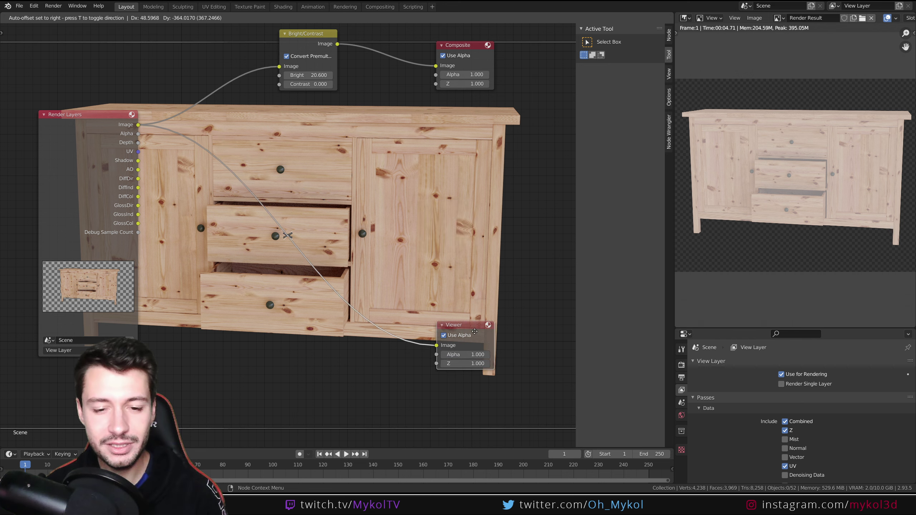
pyautogui.moveTo(468, 45); pyautogui.dragTo(467, 40)
pyautogui.click(468, 40)
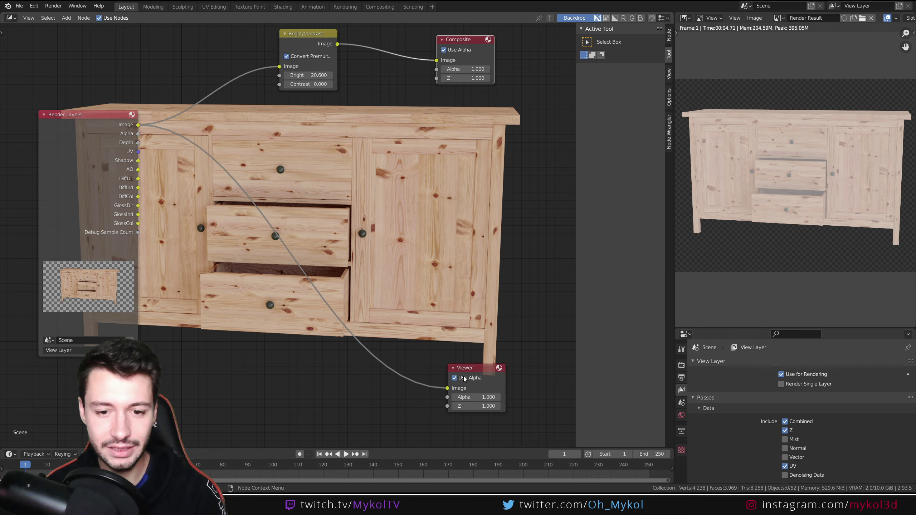
pyautogui.moveTo(468, 368); pyautogui.dragTo(472, 378)
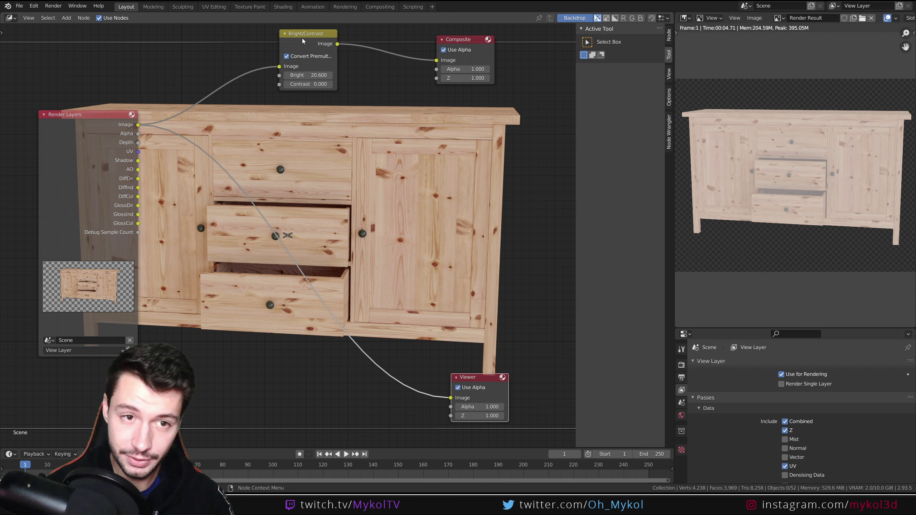
# Link Render Layers Image directly to Composite and Bright/Contrast output to the Viewer
pyautogui.moveTo(284, 50); pyautogui.dragTo(280, 139)
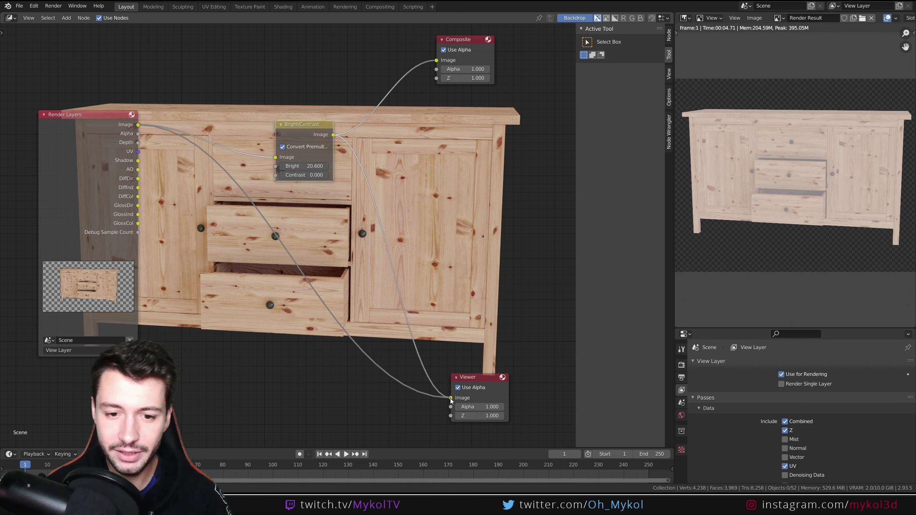
pyautogui.moveTo(451, 400); pyautogui.dragTo(451, 397)
pyautogui.moveTo(139, 124); pyautogui.dragTo(437, 60)
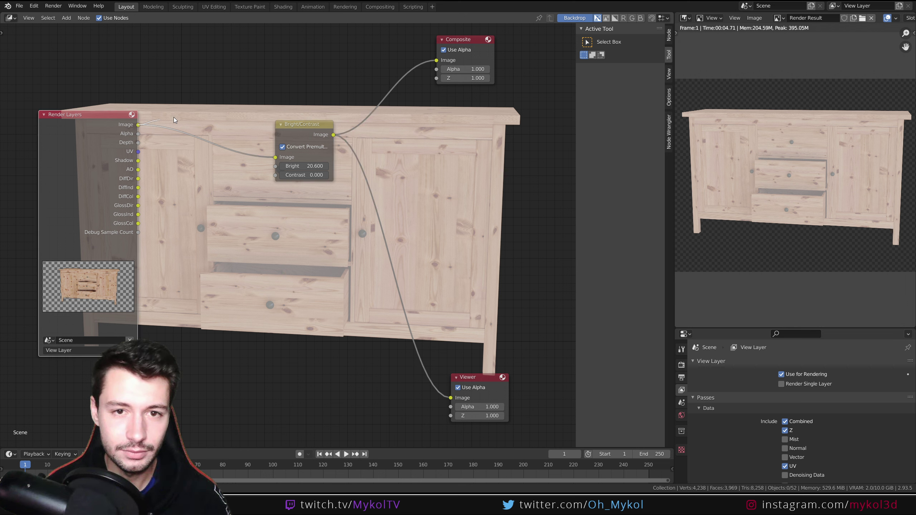
pyautogui.moveTo(308, 134); pyautogui.dragTo(275, 365)
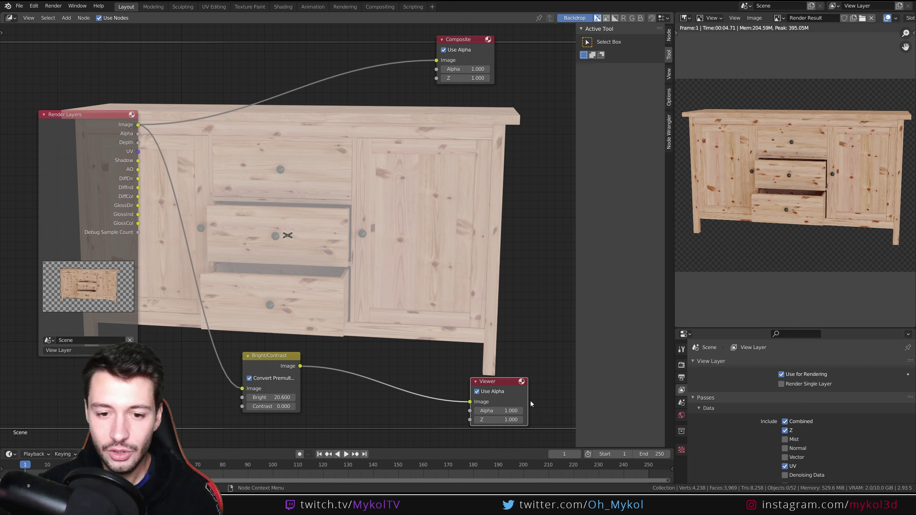
pyautogui.moveTo(276, 370); pyautogui.dragTo(256, 357)
# Insert a Color Correction node before the Viewer with Master saturation 2.465, then re-render
pyautogui.hotkey('shift', 'a')
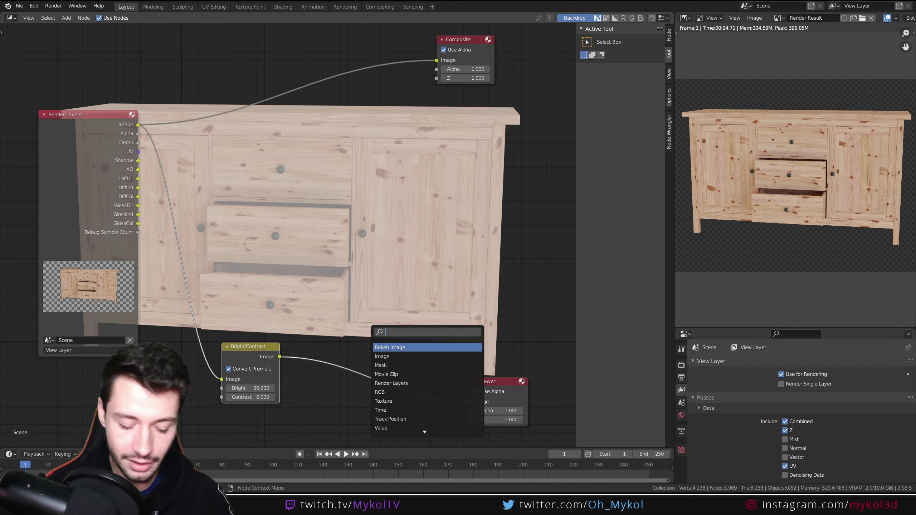
pyautogui.write('color')
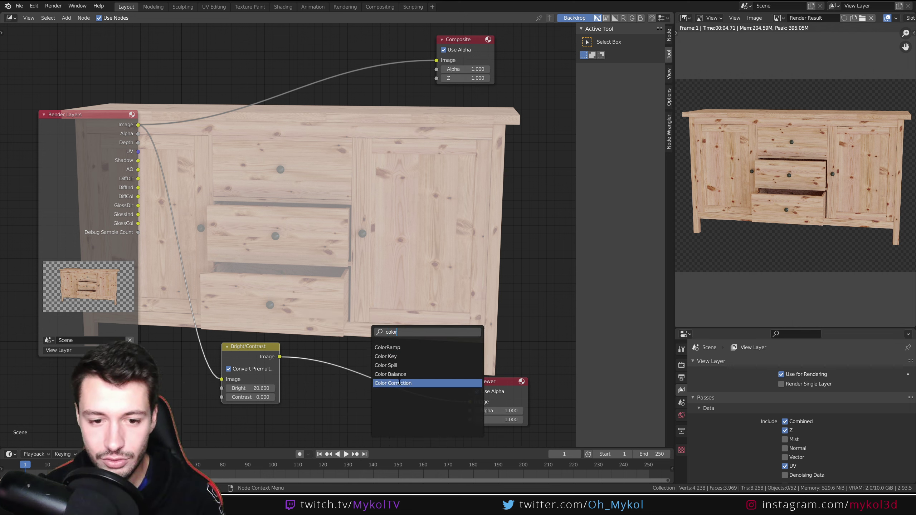
pyautogui.click(399, 383)
pyautogui.click(384, 384)
pyautogui.moveTo(356, 371); pyautogui.dragTo(350, 371)
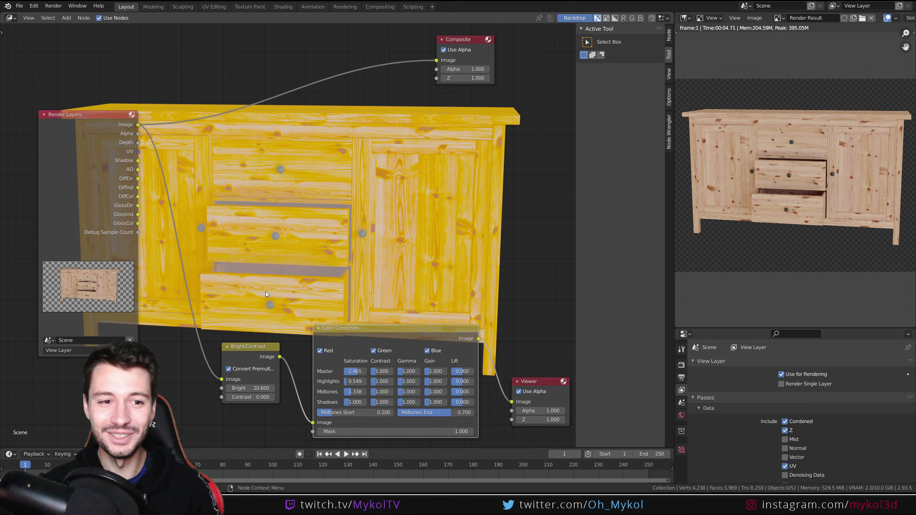
pyautogui.moveTo(234, 355); pyautogui.dragTo(204, 334)
pyautogui.click(319, 350)
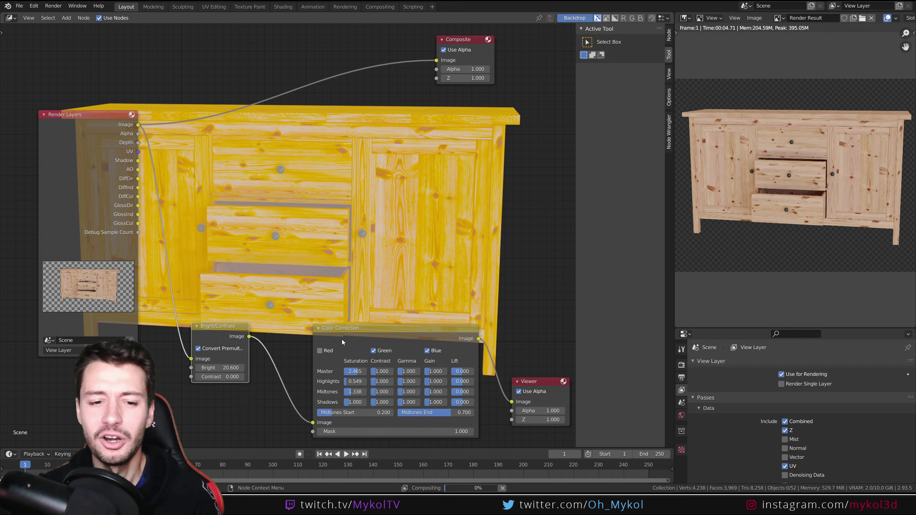
pyautogui.moveTo(355, 336); pyautogui.dragTo(322, 312)
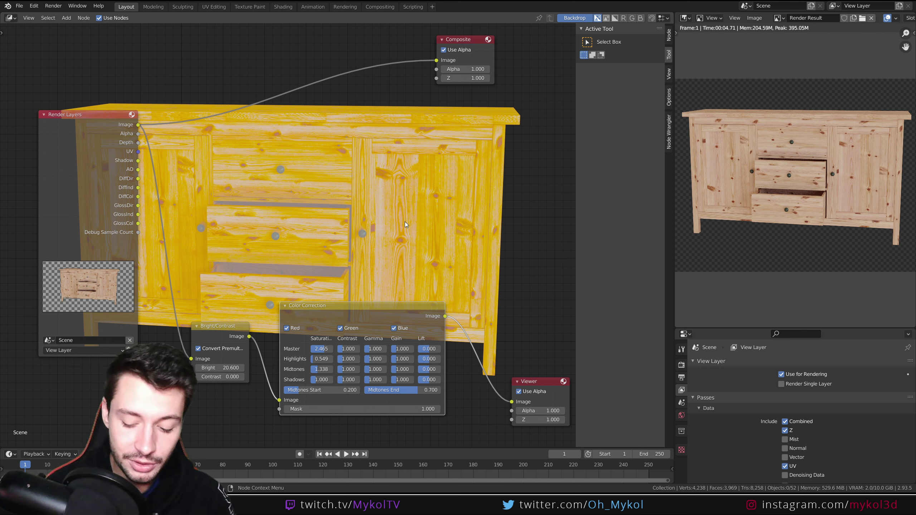
pyautogui.press('F12')
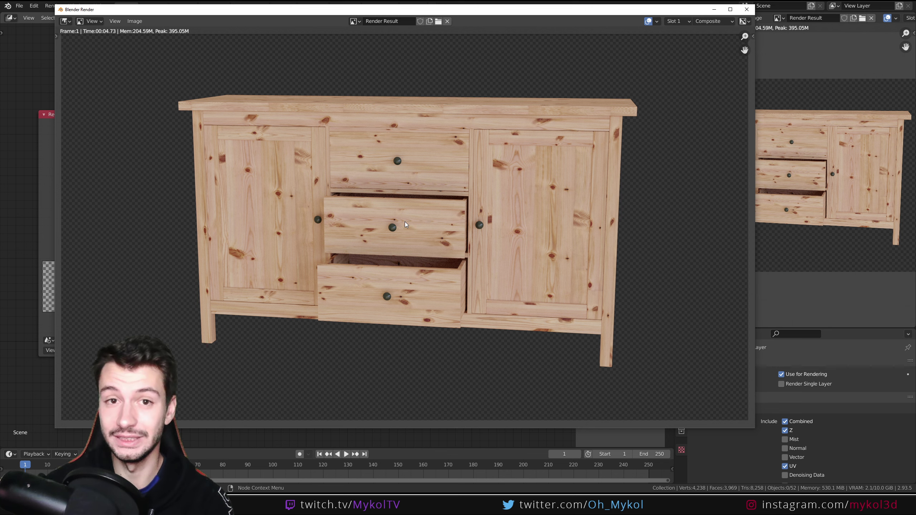
# Connect Color Correction's Image output to Composite, tidy the nodes, and close the render window
pyautogui.moveTo(348, 13); pyautogui.dragTo(328, 397)
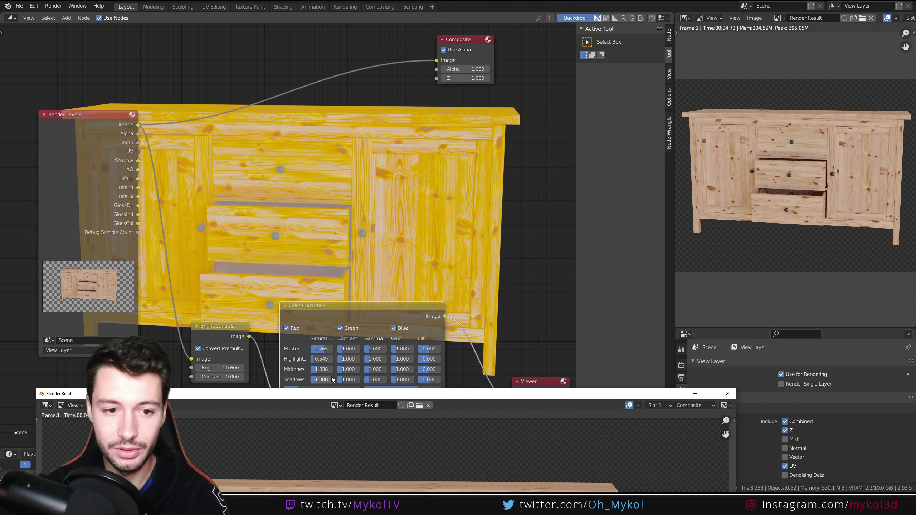
pyautogui.moveTo(499, 398)
pyautogui.mouseDown()
pyautogui.moveTo(488, 107)
pyautogui.moveTo(466, 195)
pyautogui.mouseUp()
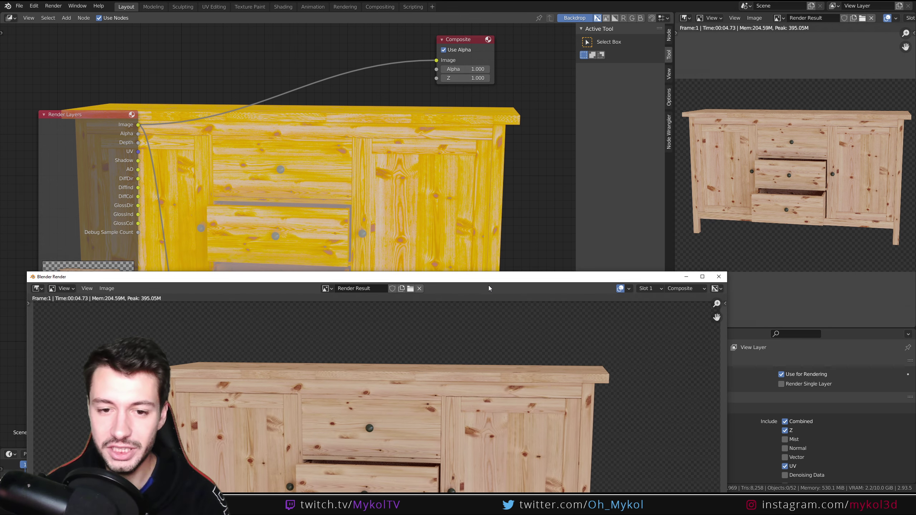
pyautogui.moveTo(488, 277); pyautogui.dragTo(481, 411)
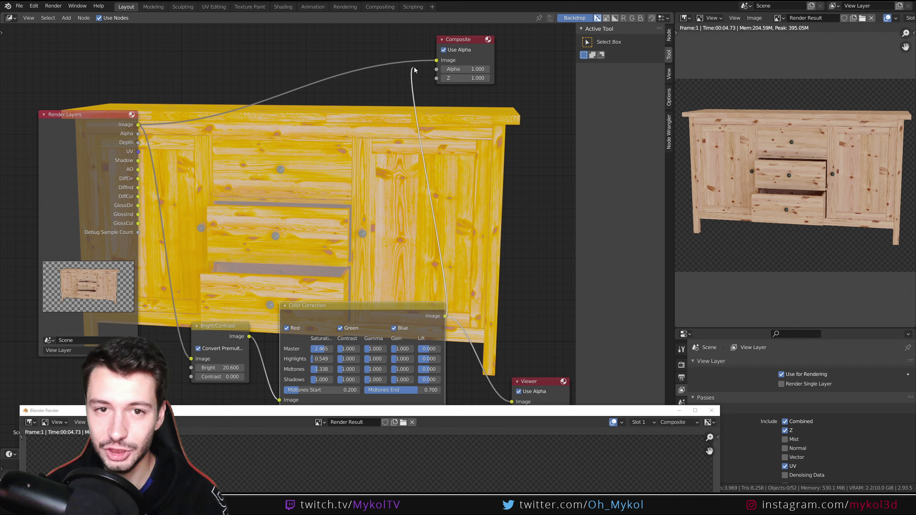
pyautogui.moveTo(438, 61); pyautogui.dragTo(437, 60)
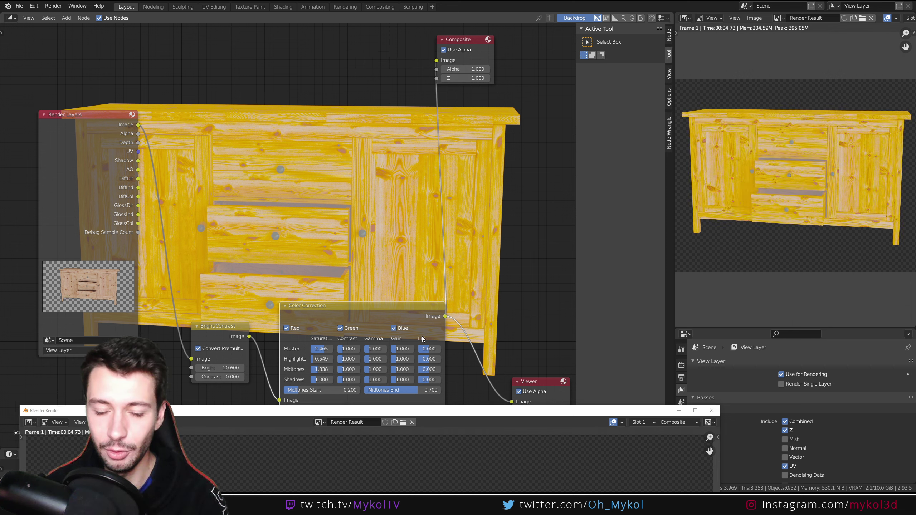
pyautogui.moveTo(380, 311); pyautogui.dragTo(364, 230)
pyautogui.moveTo(220, 326); pyautogui.dragTo(211, 270)
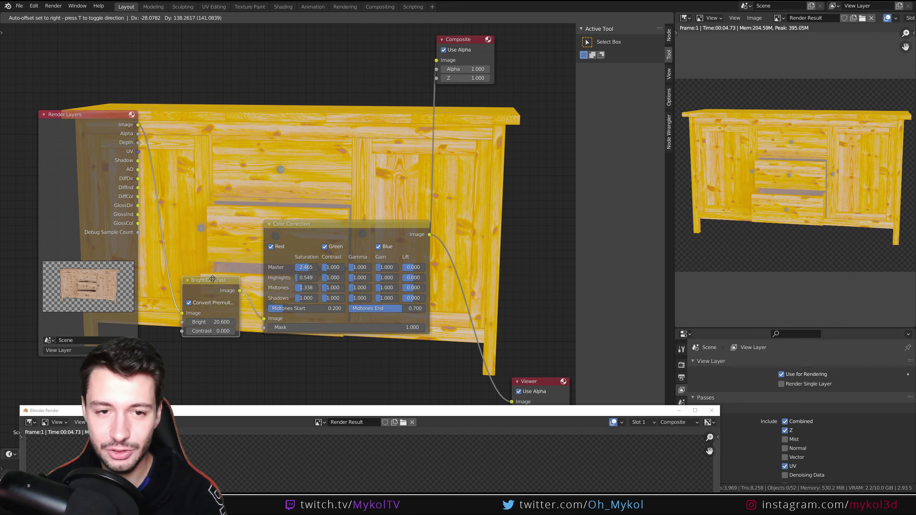
pyautogui.moveTo(454, 412); pyautogui.dragTo(488, 70)
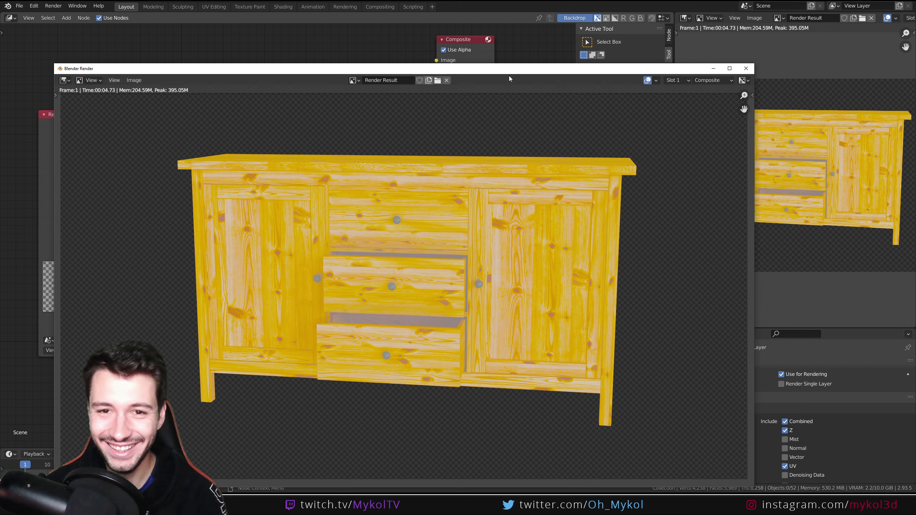
pyautogui.click(746, 69)
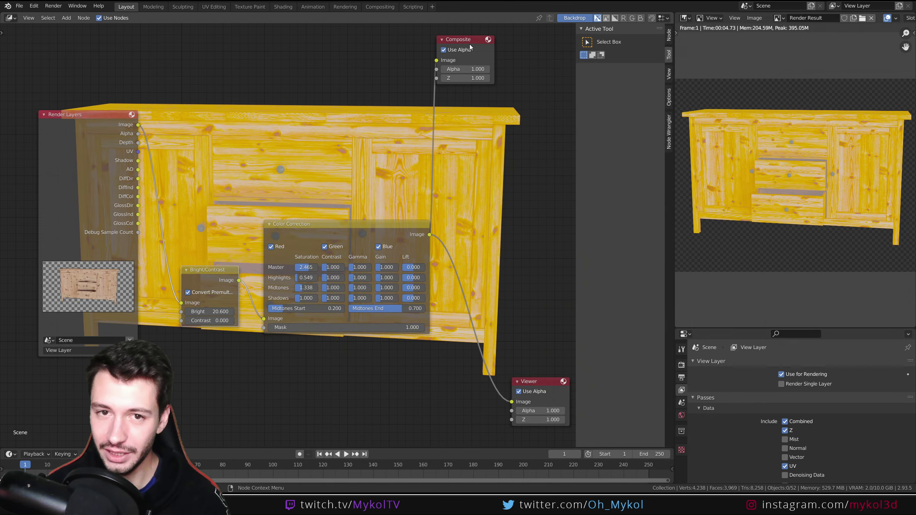
# Spread out the Composite, Viewer, Render Layers and correction nodes, then preview the AO pass
pyautogui.moveTo(470, 44); pyautogui.dragTo(526, 49)
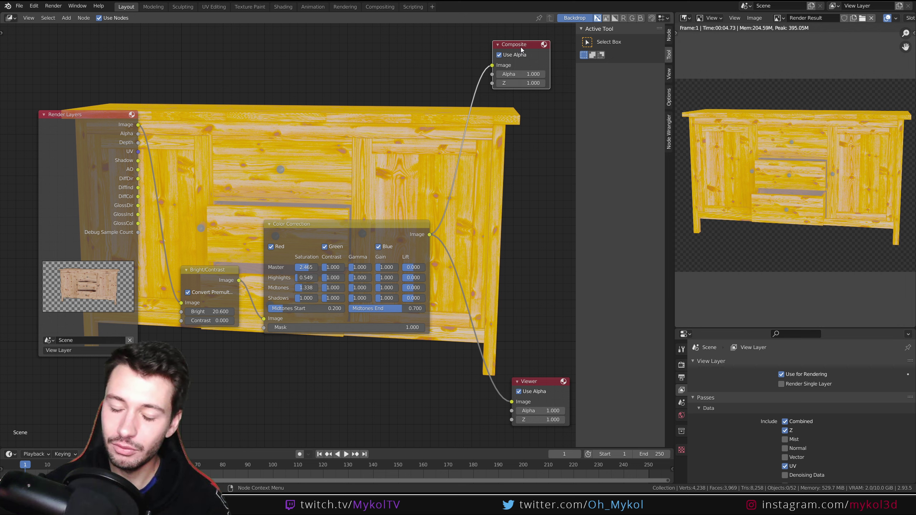
pyautogui.moveTo(523, 382); pyautogui.dragTo(515, 384)
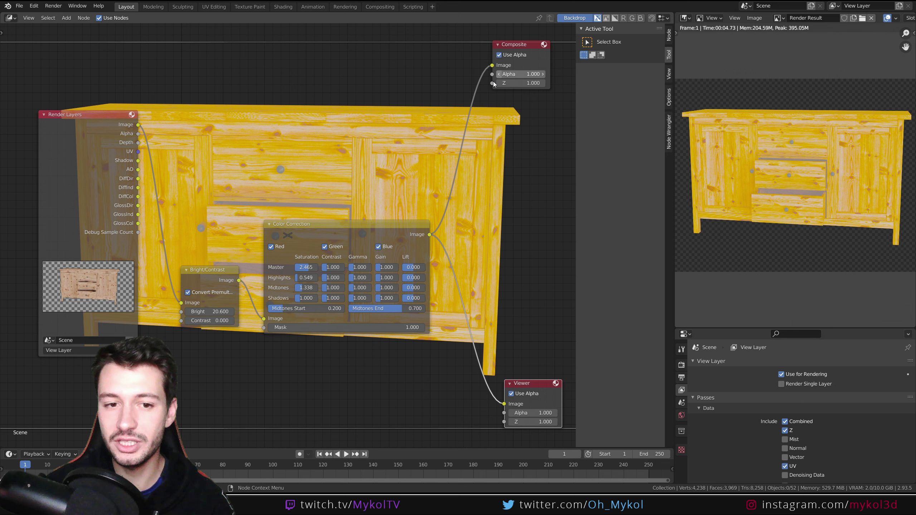
pyautogui.moveTo(82, 132); pyautogui.dragTo(45, 190)
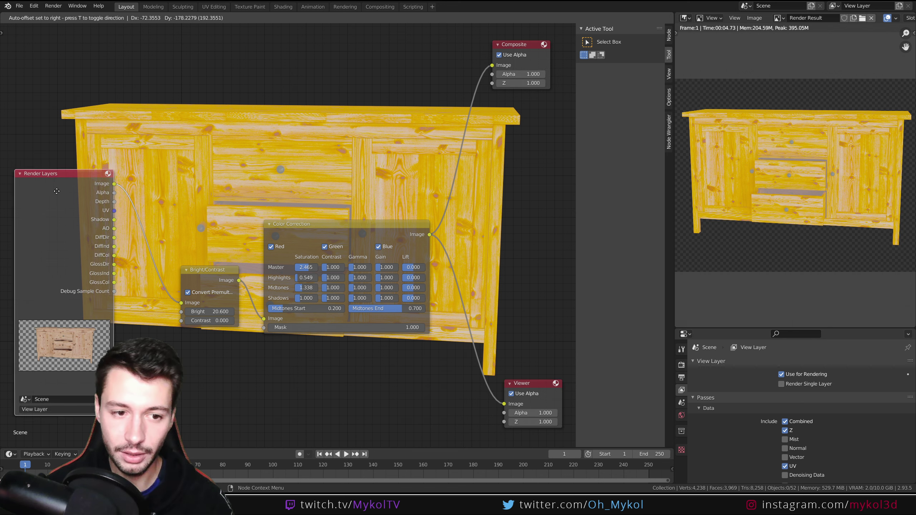
pyautogui.moveTo(206, 273); pyautogui.dragTo(176, 248)
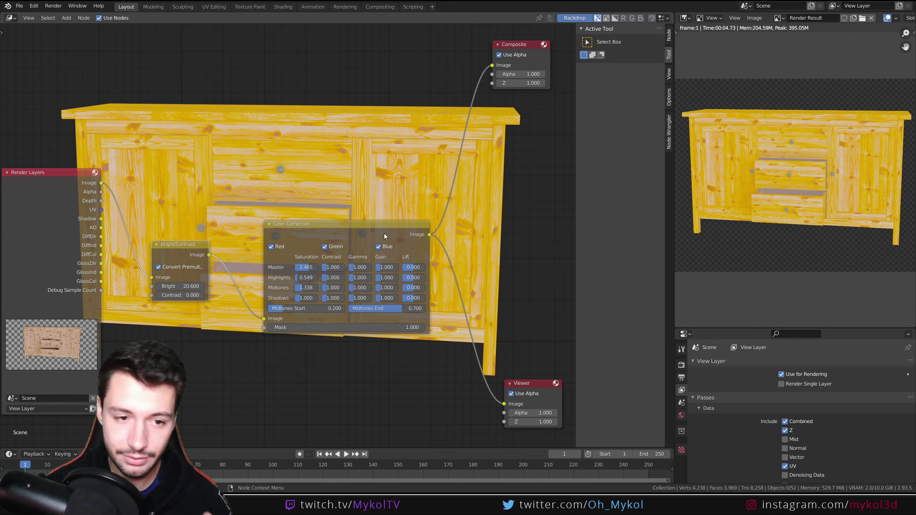
pyautogui.moveTo(381, 235); pyautogui.dragTo(390, 221)
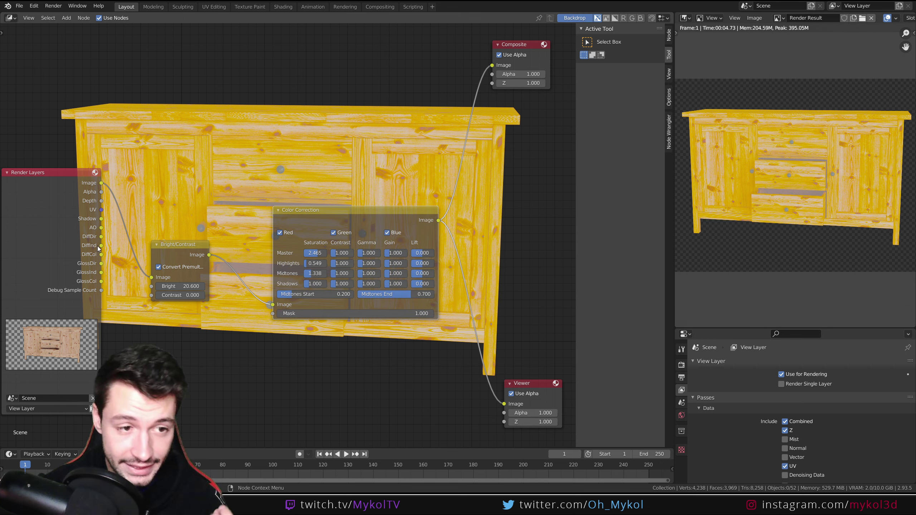
pyautogui.moveTo(101, 228)
pyautogui.mouseDown()
pyautogui.moveTo(207, 388)
pyautogui.moveTo(518, 404)
pyautogui.mouseUp()
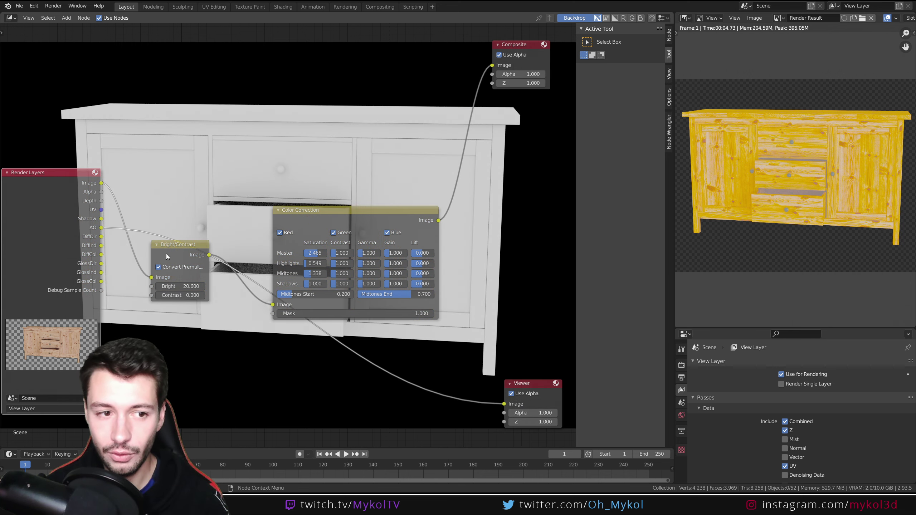
# Move the Bright/Contrast and Color Correction nodes down and preview the DiffCol pass instead
pyautogui.moveTo(171, 246); pyautogui.dragTo(162, 316)
pyautogui.moveTo(306, 230); pyautogui.dragTo(306, 306)
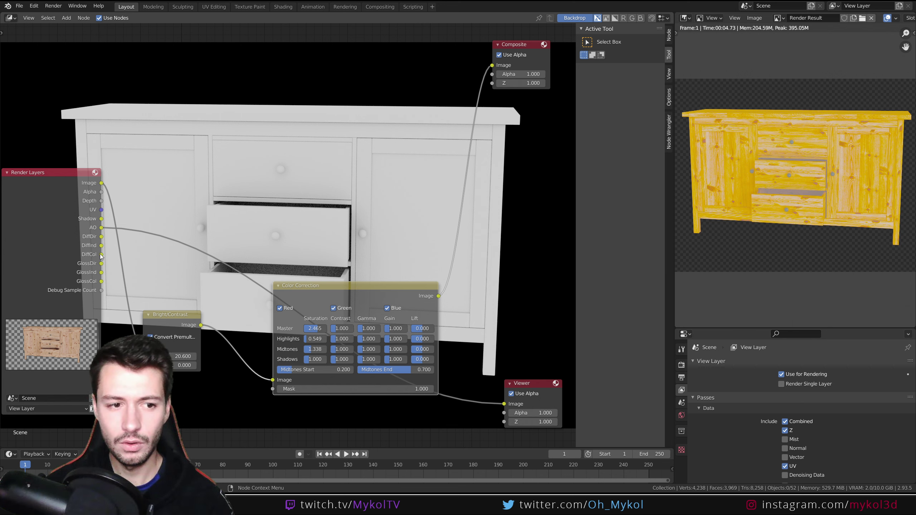
pyautogui.moveTo(102, 255); pyautogui.dragTo(504, 404)
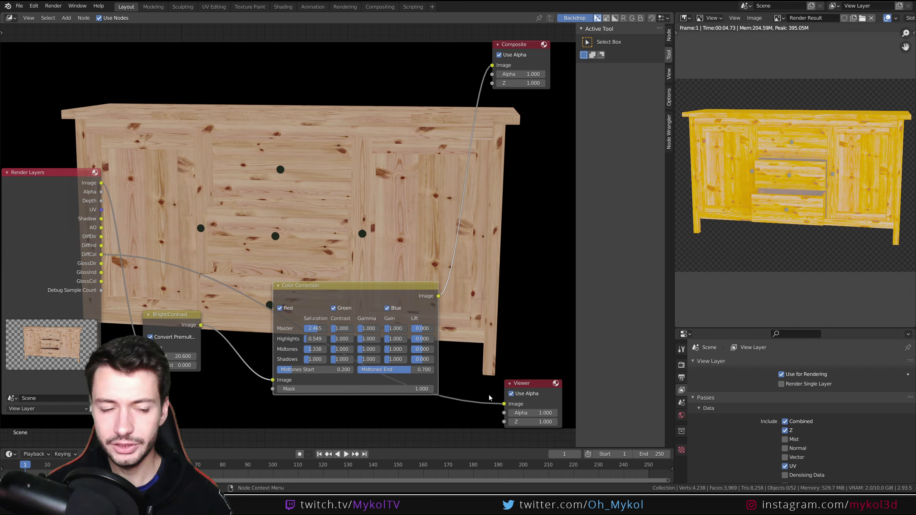
# Delete the Color Correction and Bright/Contrast nodes and add a Mix node set to Multiply
pyautogui.press('x')
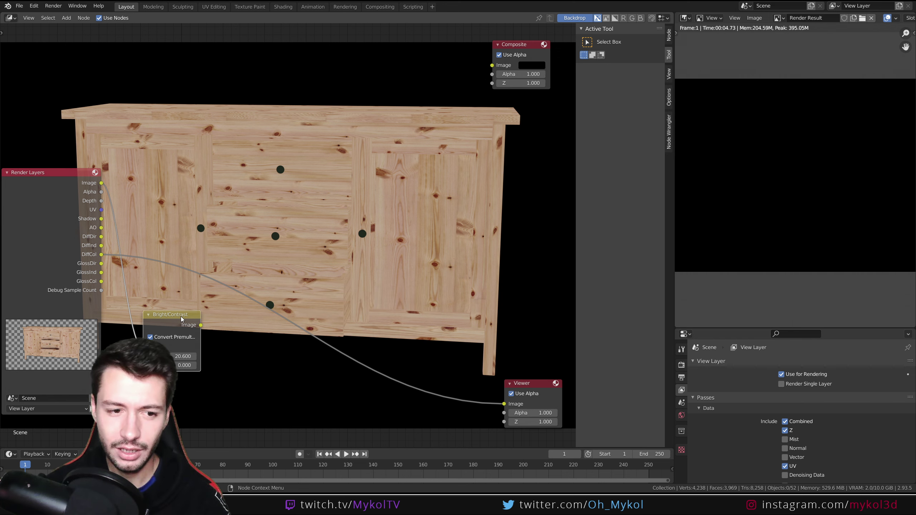
pyautogui.hotkey('shift', 'a')
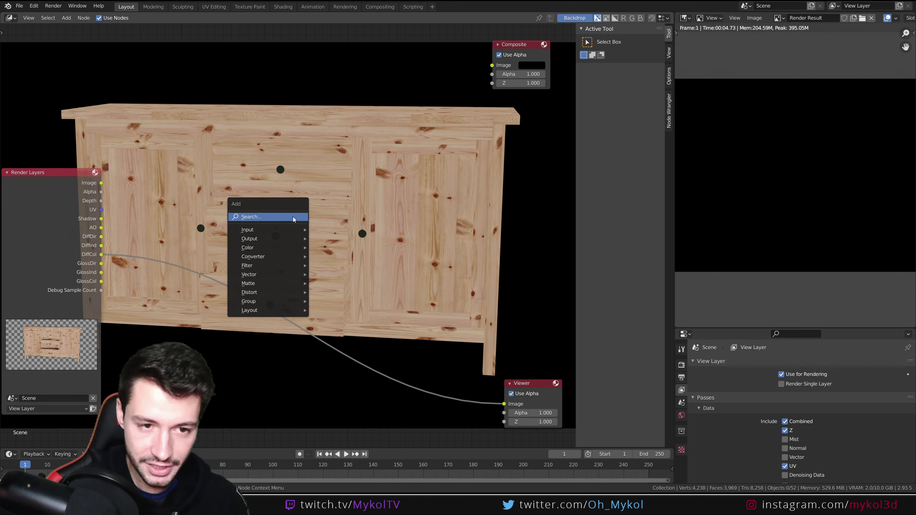
pyautogui.click(293, 217)
pyautogui.write('mul')
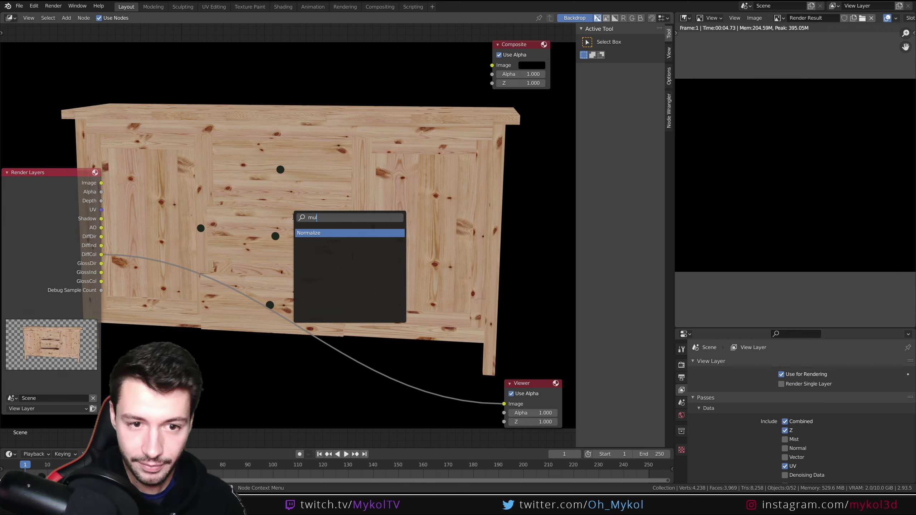
pyautogui.press('BackSpace')
pyautogui.press('BackSpace')
pyautogui.write('i')
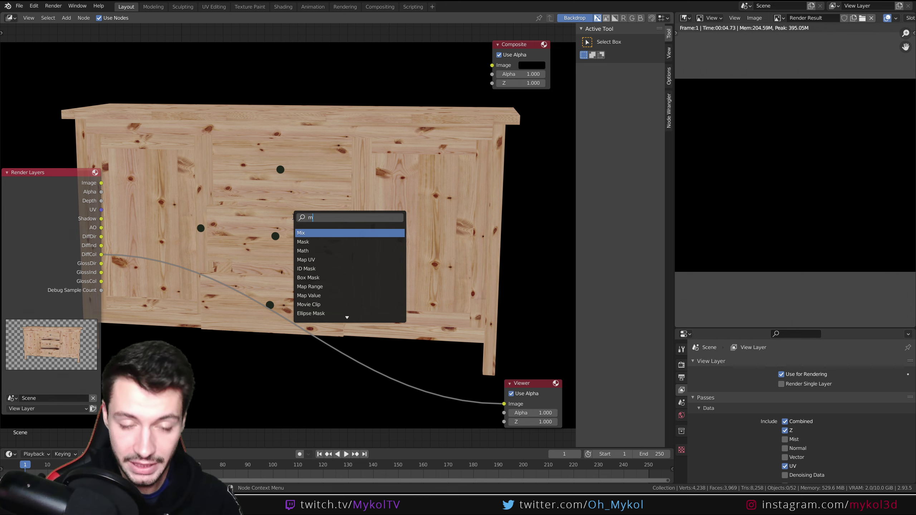
pyautogui.press('Return')
pyautogui.click(321, 231)
pyautogui.click(323, 240)
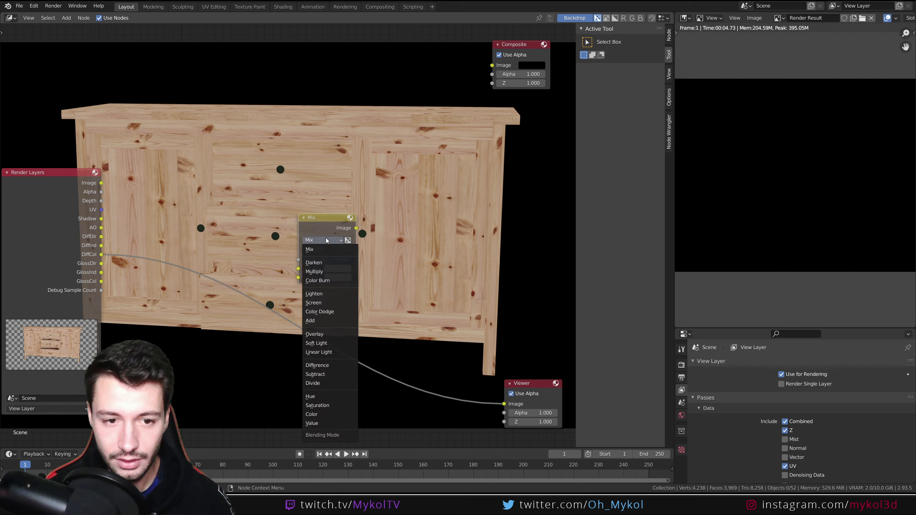
pyautogui.click(326, 276)
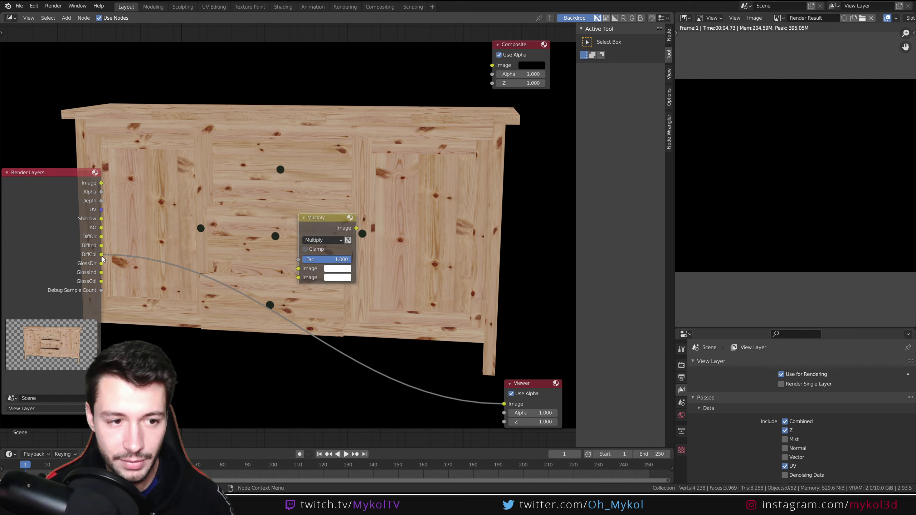
# Feed DiffCol into the Multiply node, rearrange the nodes, and preview the plain DiffCol pass
pyautogui.moveTo(289, 267); pyautogui.dragTo(298, 268)
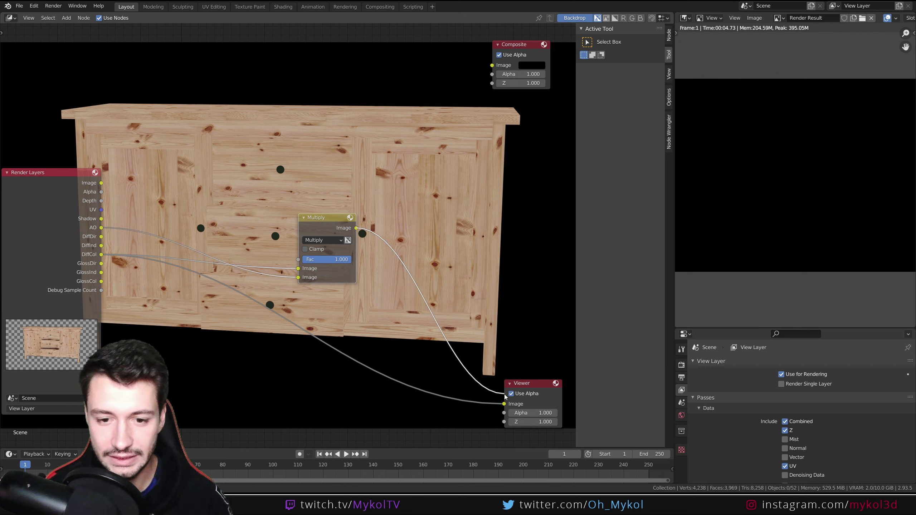
pyautogui.moveTo(512, 409); pyautogui.dragTo(511, 409)
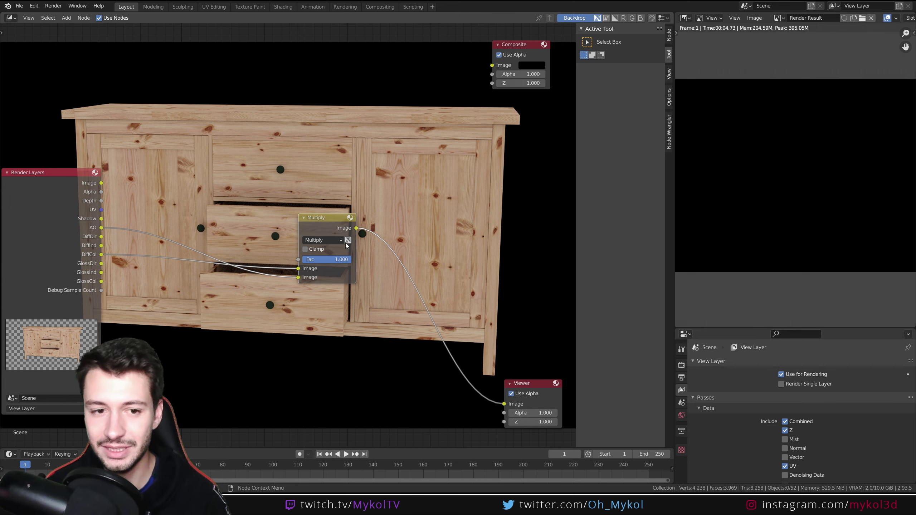
pyautogui.moveTo(307, 249); pyautogui.dragTo(323, 370)
pyautogui.moveTo(67, 178)
pyautogui.mouseDown()
pyautogui.moveTo(95, 260)
pyautogui.moveTo(90, 232)
pyautogui.mouseUp()
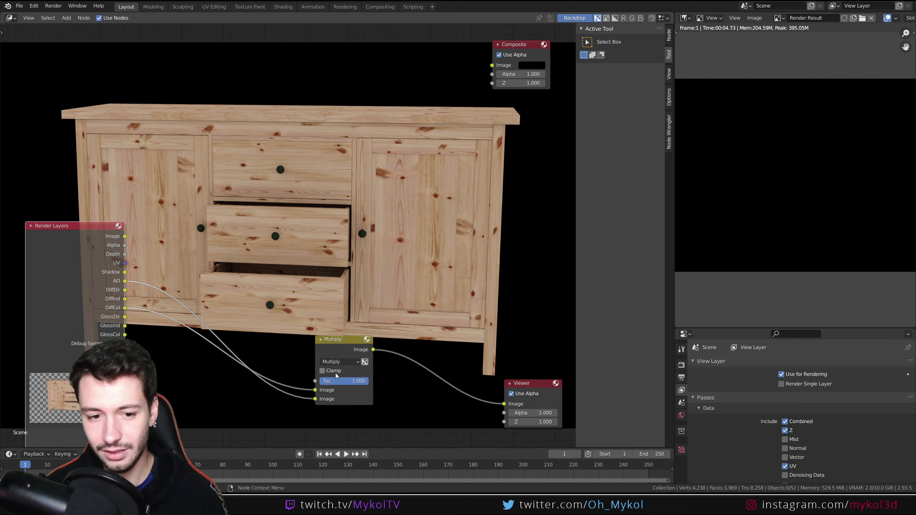
pyautogui.moveTo(339, 350); pyautogui.dragTo(333, 349)
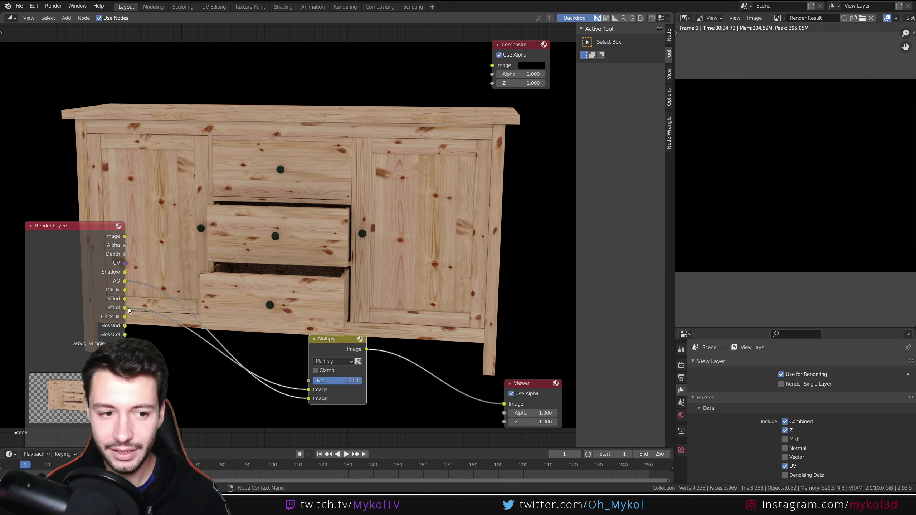
pyautogui.moveTo(128, 310); pyautogui.dragTo(504, 403)
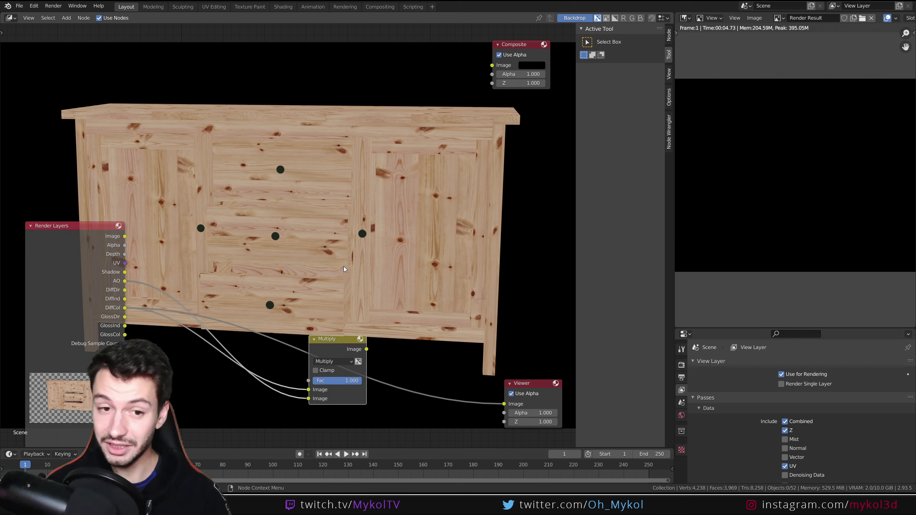
# Show the Multiply result in the Viewer and move Multiply, Viewer and Render Layers closer together
pyautogui.keyDown('ctrl'); pyautogui.keyDown('shift'); pyautogui.click(345, 287); pyautogui.keyUp('shift'); pyautogui.keyUp('ctrl')
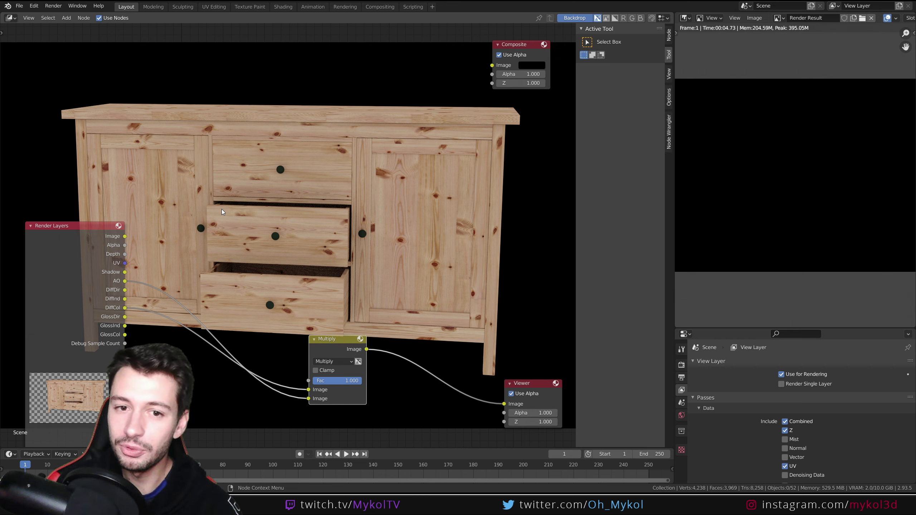
pyautogui.moveTo(335, 361); pyautogui.dragTo(338, 282)
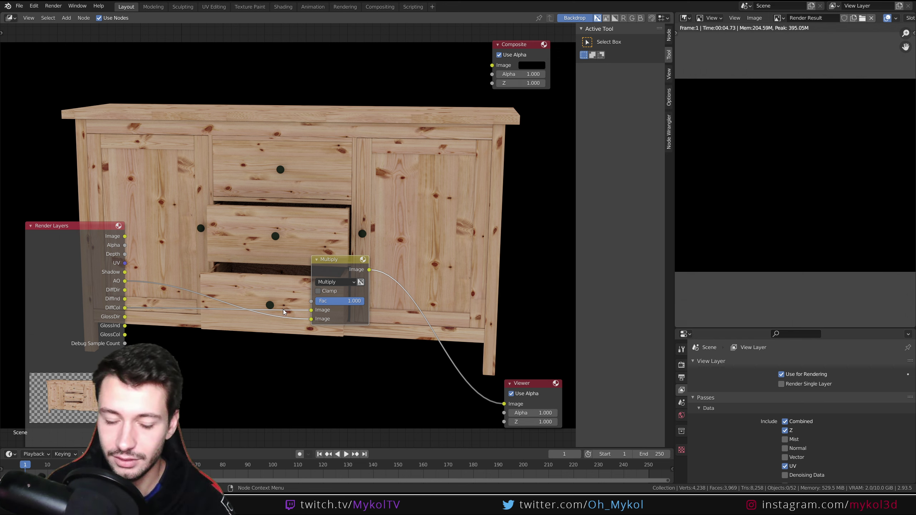
pyautogui.rightClick(323, 274)
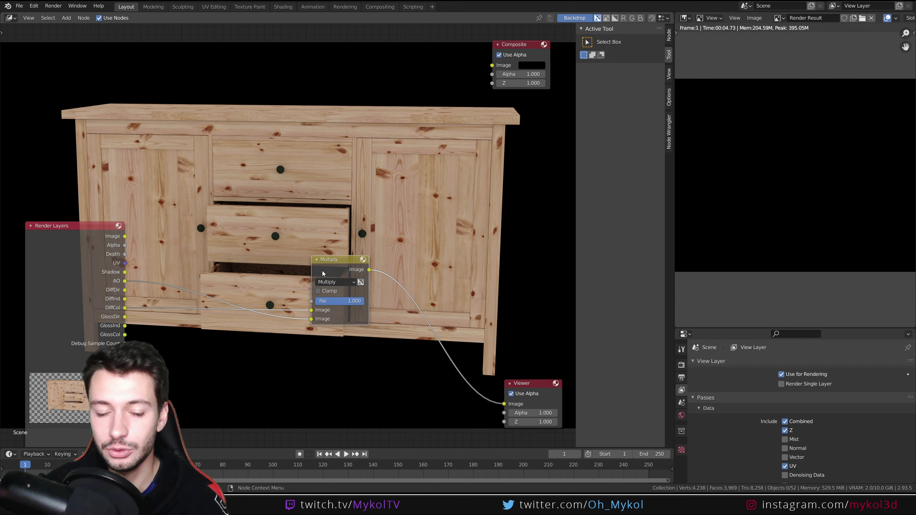
pyautogui.moveTo(522, 378); pyautogui.dragTo(514, 302)
pyautogui.moveTo(368, 274); pyautogui.dragTo(323, 294)
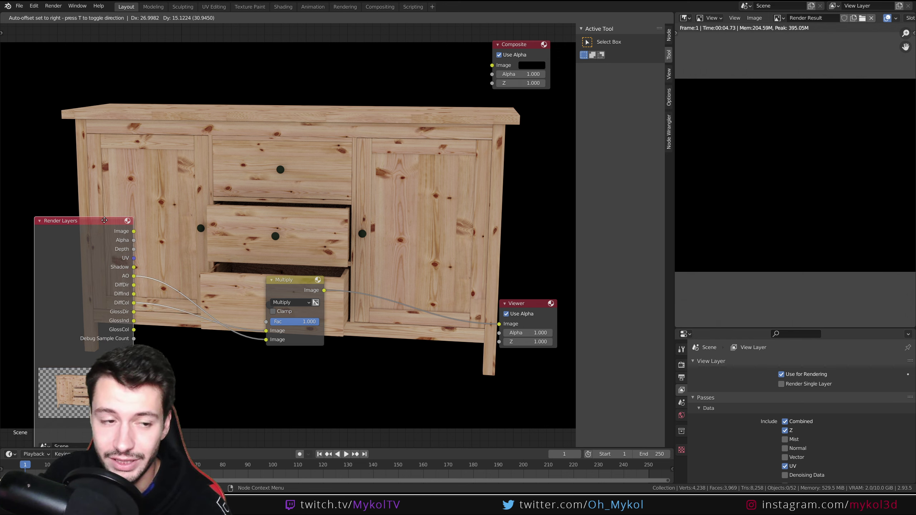
pyautogui.moveTo(119, 246); pyautogui.dragTo(151, 126)
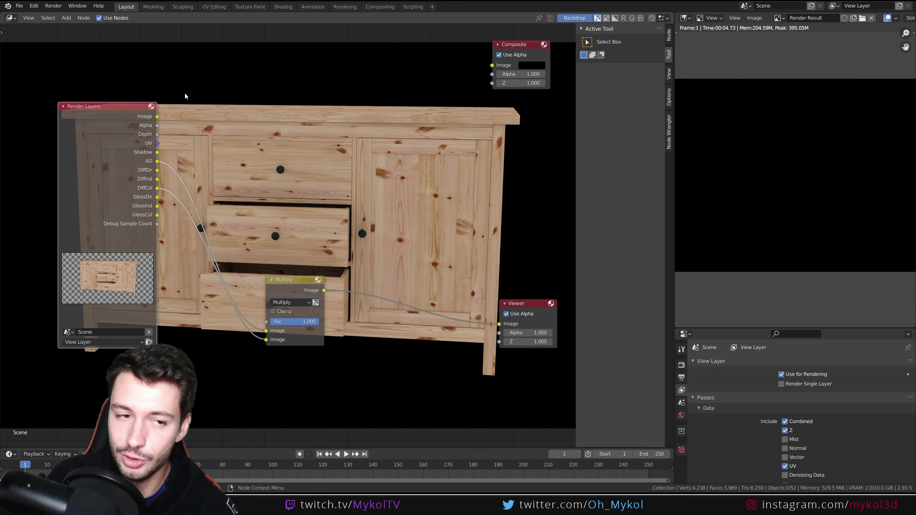